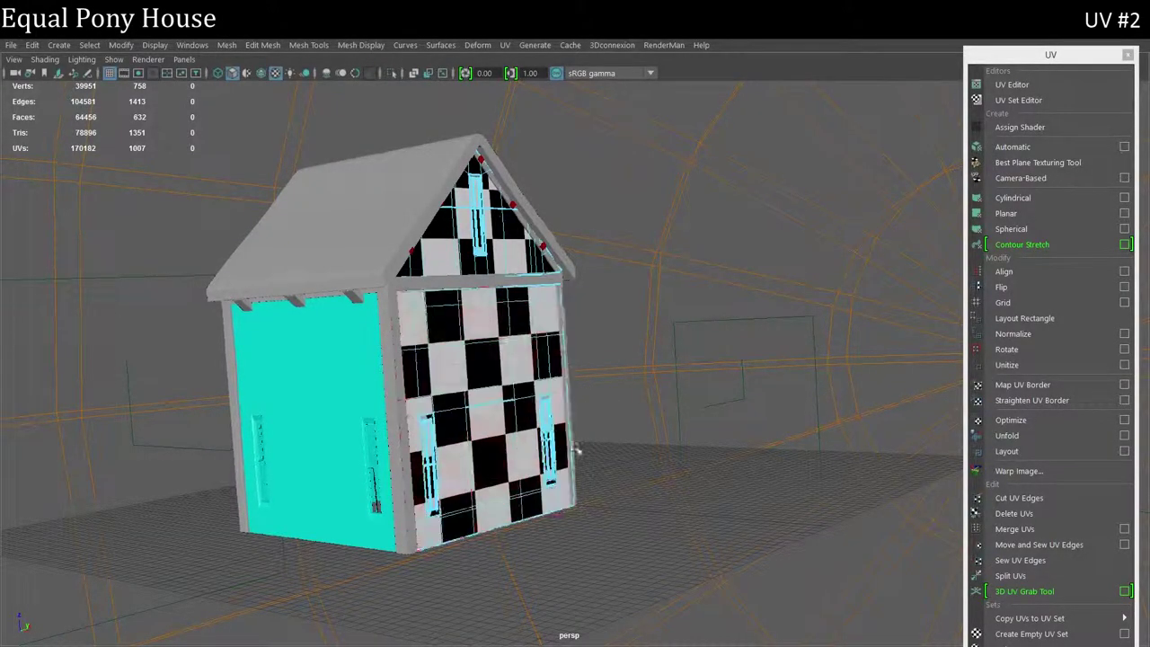
- Select the cyan wall panel and isolate it with Ctrl+1
left_click_drag(575, 451, 416, 396, "alt")
right_click_drag(444, 287, 420, 317)
key("ctrl+1")
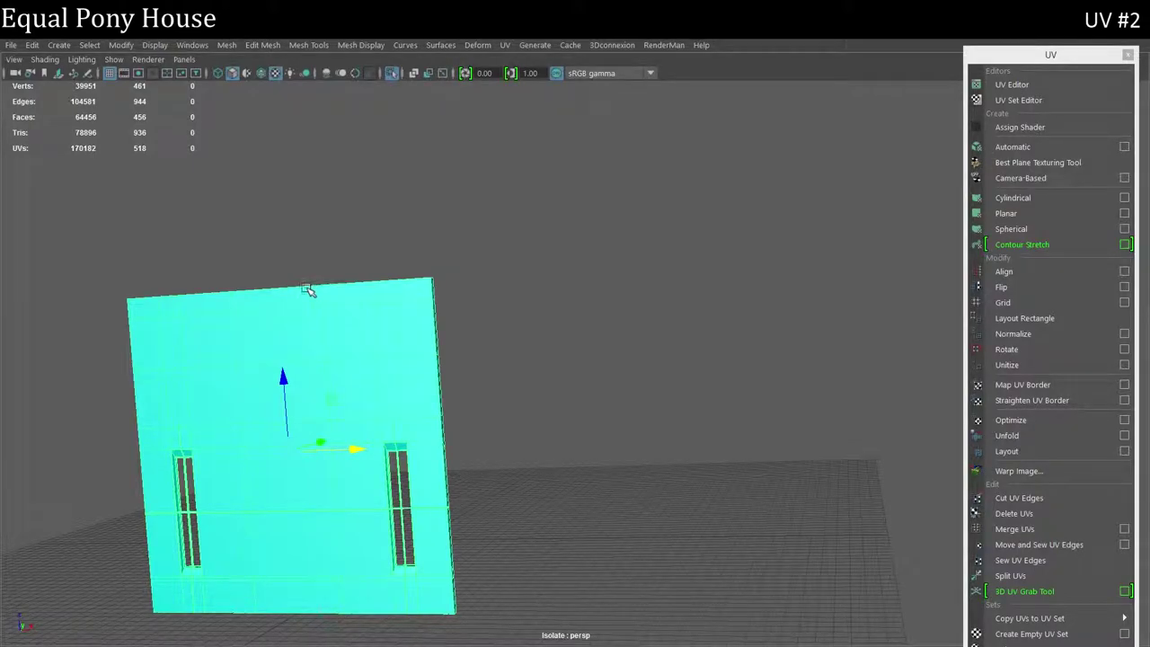
- Assign an existing material to the wall, switch to plain shaded display and zoom in obliquely
left_click_drag(307, 289, 312, 525, "alt")
right_click_drag(183, 594, 372, 467)
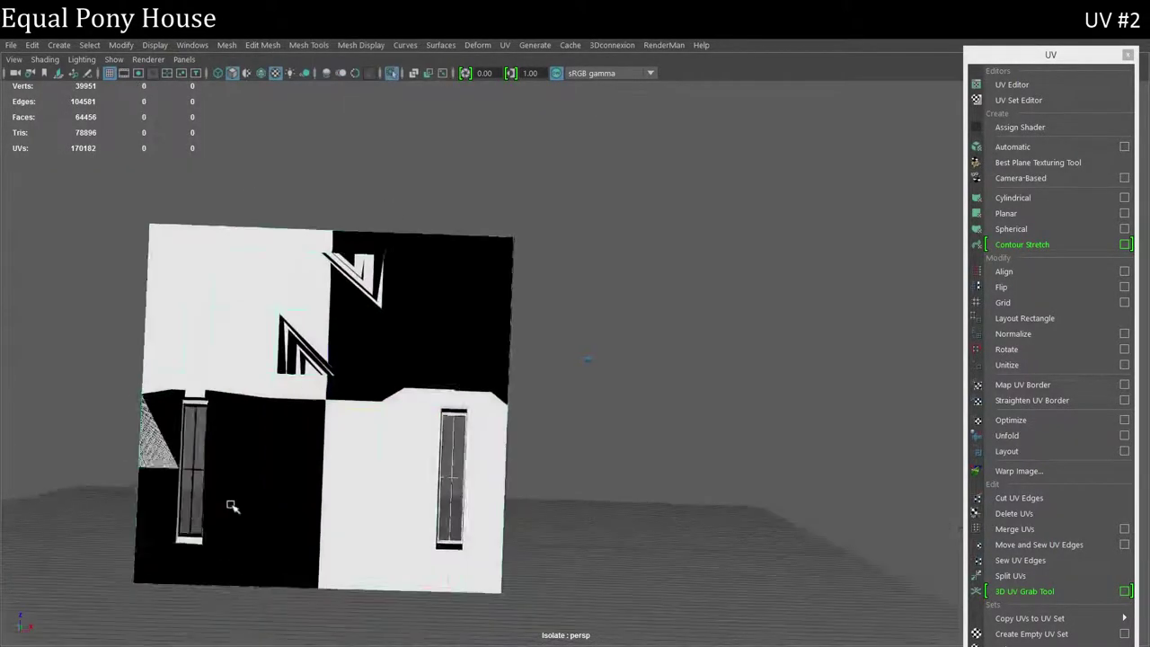
key("5")
mouse_move(290, 608)
left_mouse_down("alt")
mouse_move(454, 395)
mouse_move(509, 451)
left_mouse_up("alt")
scroll(290, 398, "up", 3)
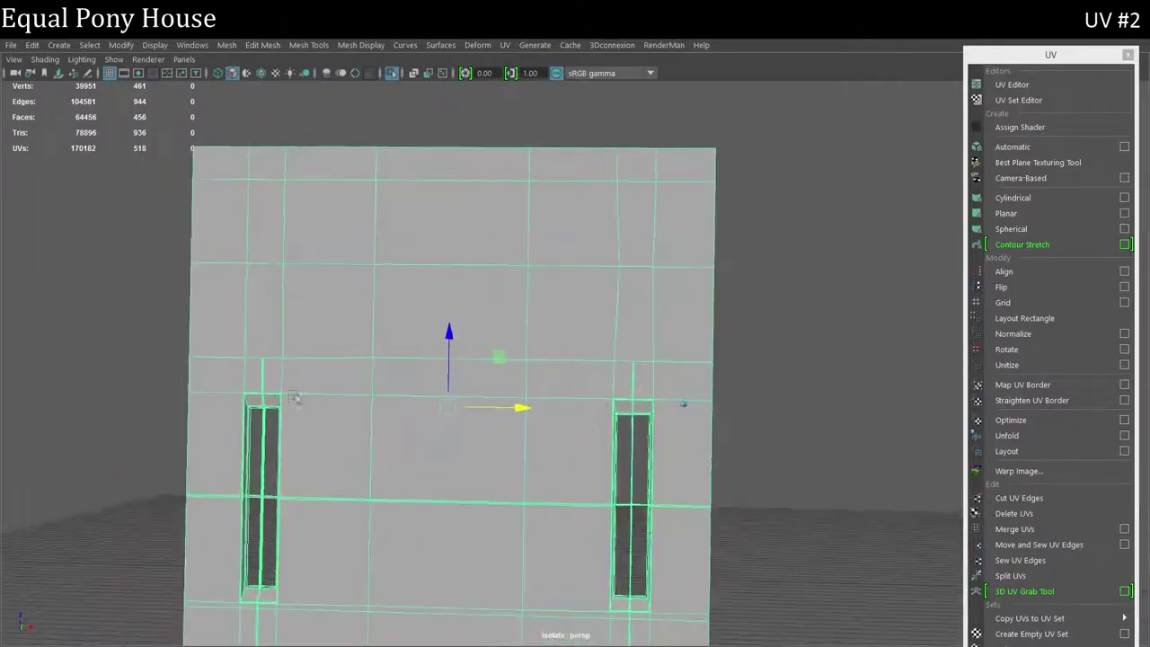
scroll(300, 332, "up", 3)
mouse_move(300, 331)
left_mouse_down("alt")
mouse_move(343, 352)
mouse_move(365, 333)
mouse_move(313, 287)
mouse_move(636, 360)
mouse_move(564, 374)
mouse_move(525, 296)
left_mouse_up("alt")
- Select edges along the wall top and the edge beneath the window recess
left_click(524, 297)
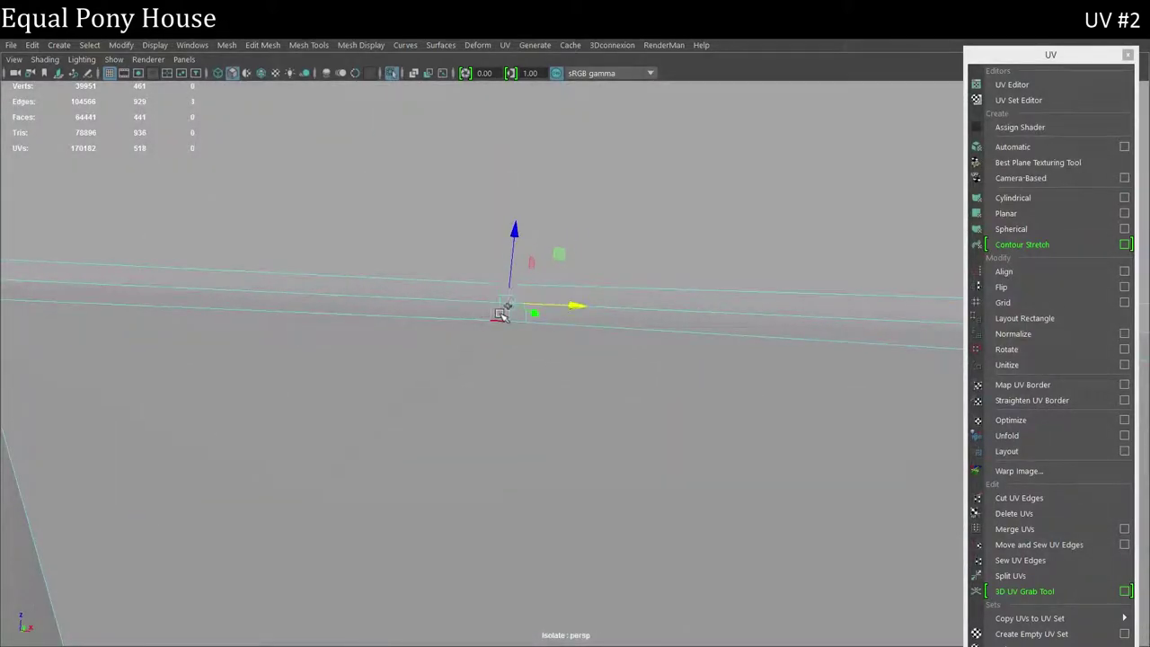
mouse_move(607, 384)
left_mouse_down("alt")
mouse_move(600, 505)
mouse_move(485, 567)
mouse_move(467, 449)
mouse_move(485, 426)
mouse_move(538, 418)
mouse_move(536, 568)
mouse_move(447, 498)
mouse_move(356, 486)
mouse_move(390, 508)
mouse_move(388, 565)
mouse_move(410, 505)
mouse_move(455, 521)
mouse_move(418, 539)
mouse_move(449, 606)
mouse_move(406, 548)
left_mouse_up("alt")
left_click(356, 486)
left_click(407, 548)
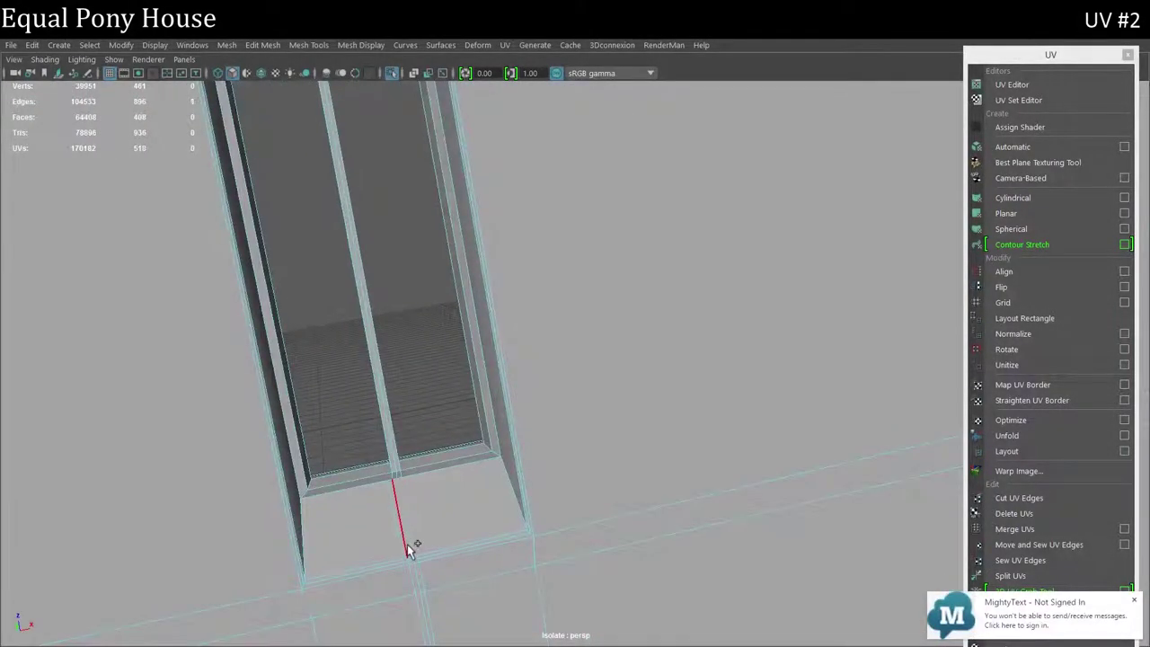
- Select the block of unwanted faces at the windowsill and delete them
left_click_drag(431, 608, 412, 592, "alt")
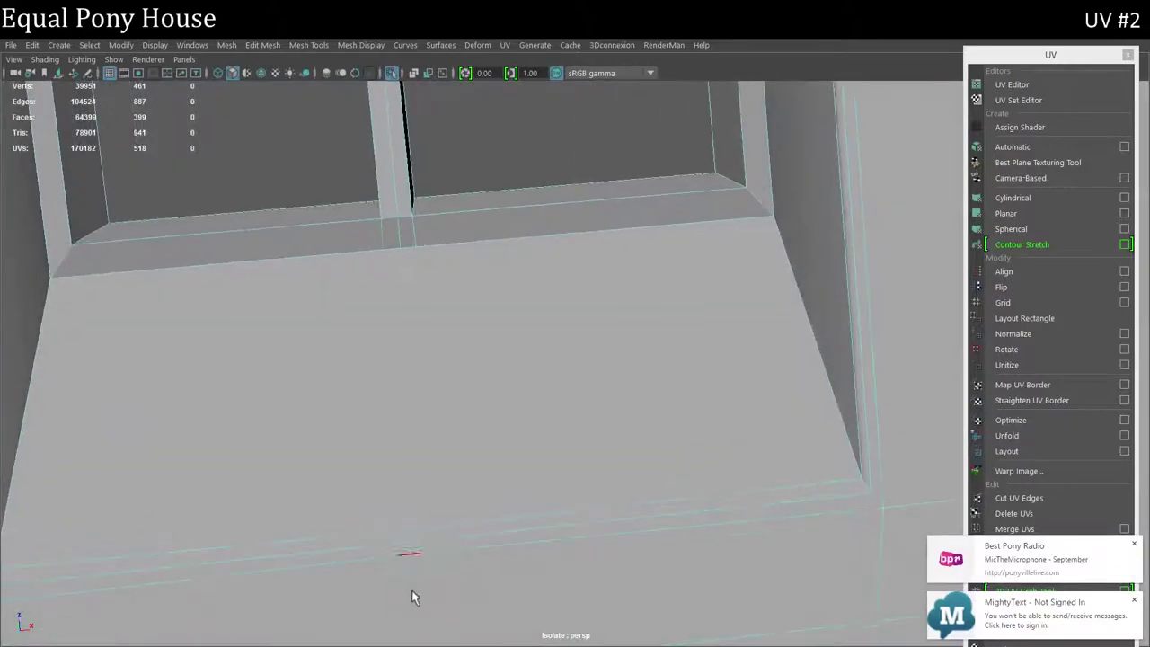
scroll(435, 542, "down", 3)
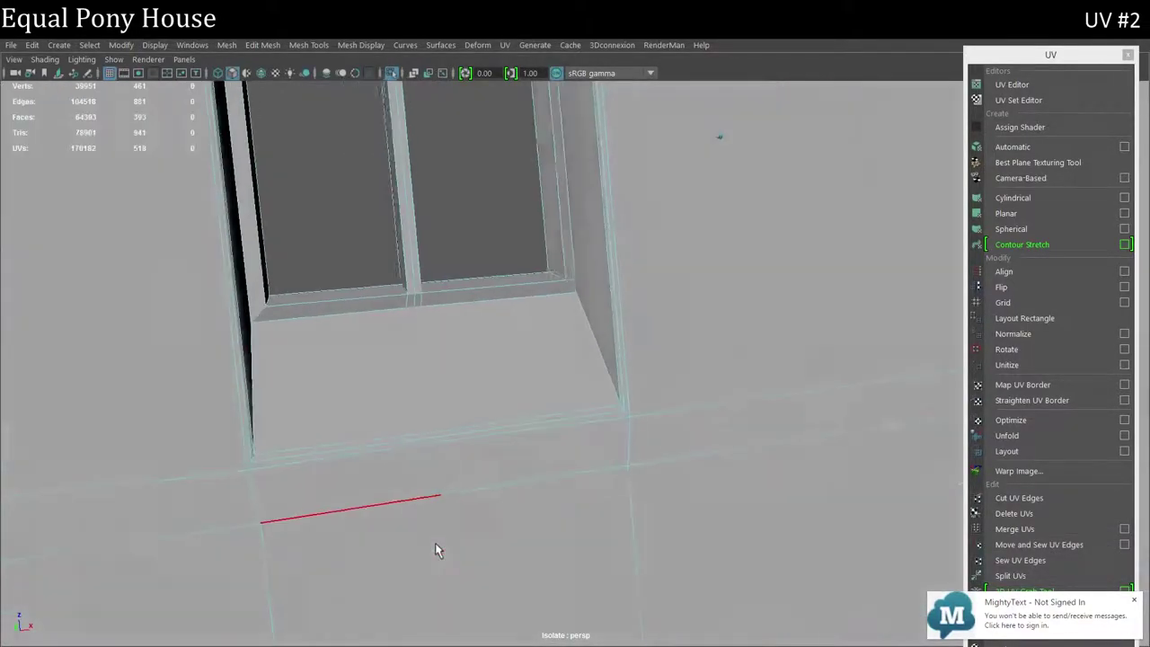
mouse_move(434, 542)
left_mouse_down("alt")
mouse_move(490, 416)
mouse_move(411, 399)
left_mouse_up("alt")
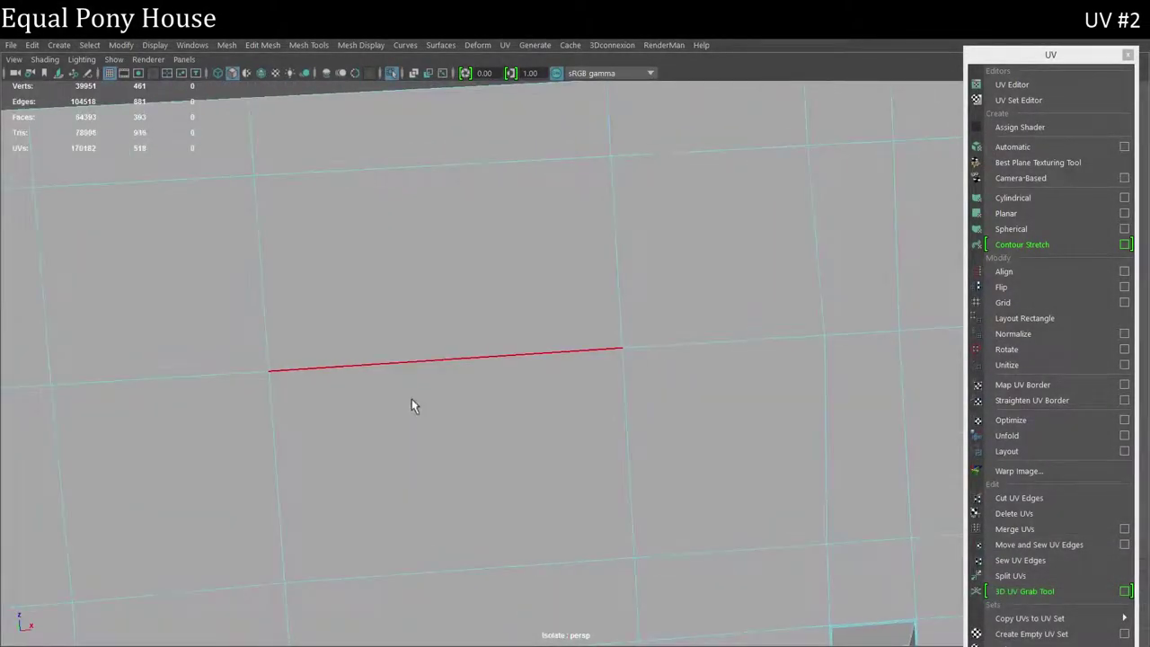
scroll(410, 467, "down", 3)
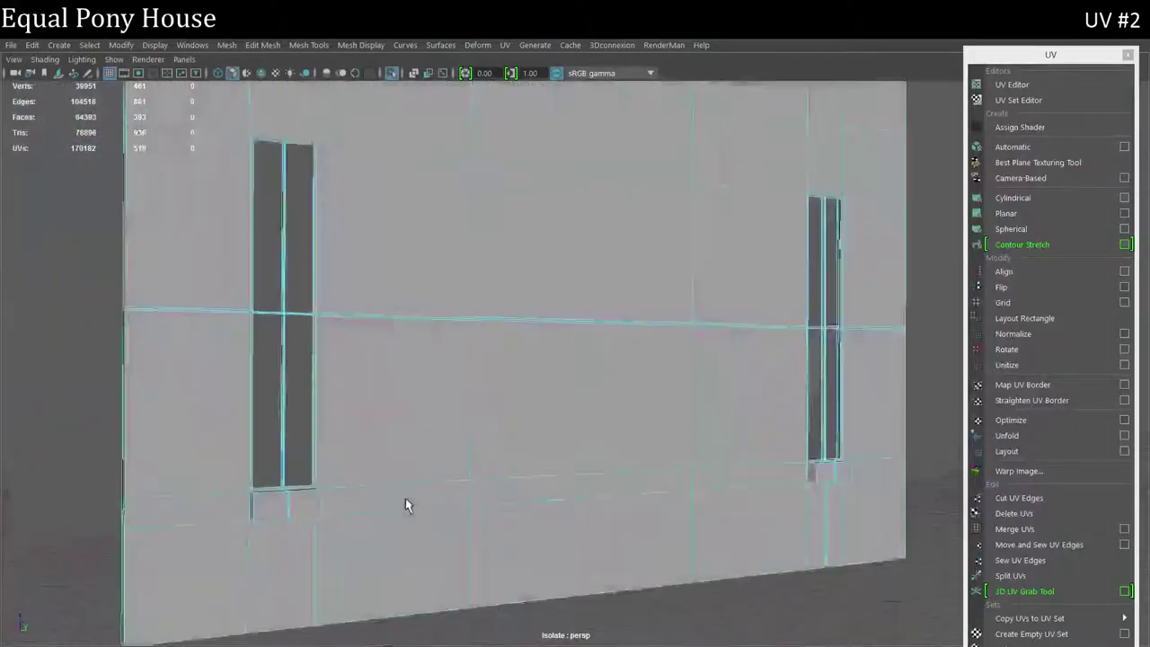
mouse_move(405, 499)
left_mouse_down("alt")
mouse_move(877, 174)
mouse_move(719, 479)
mouse_move(404, 208)
left_mouse_up("alt")
scroll(706, 479, "down", 3)
right_click_drag(404, 208, 404, 440)
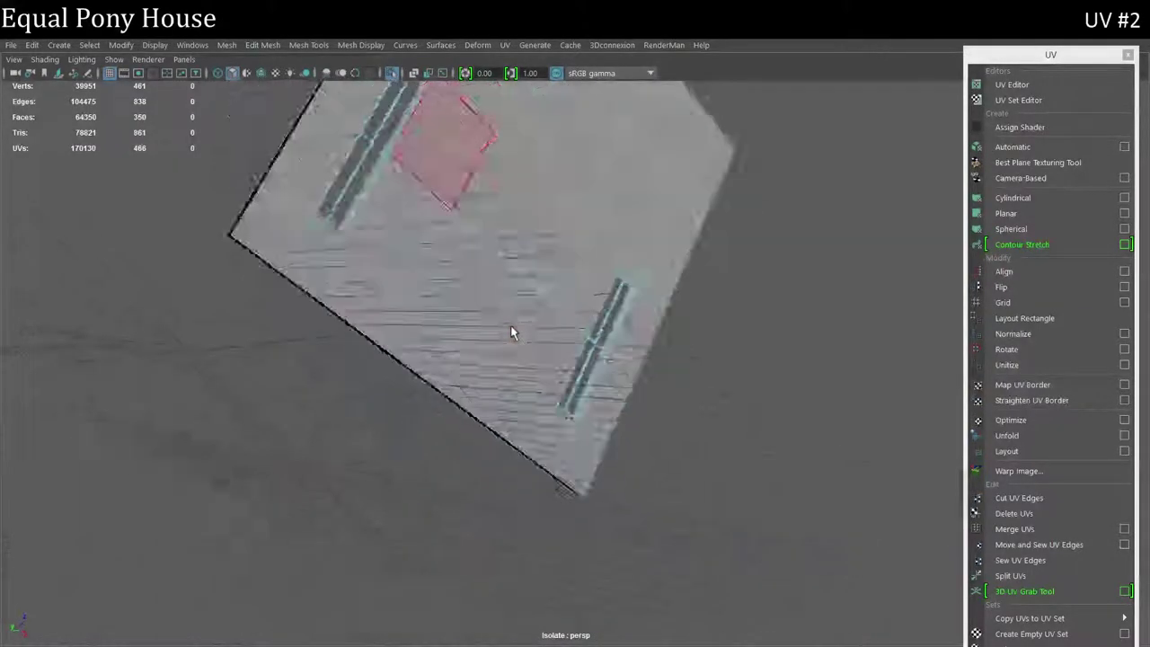
key("Delete")
- Switch to vertex selection and view the wall from a new angle
scroll(409, 571, "up", 3)
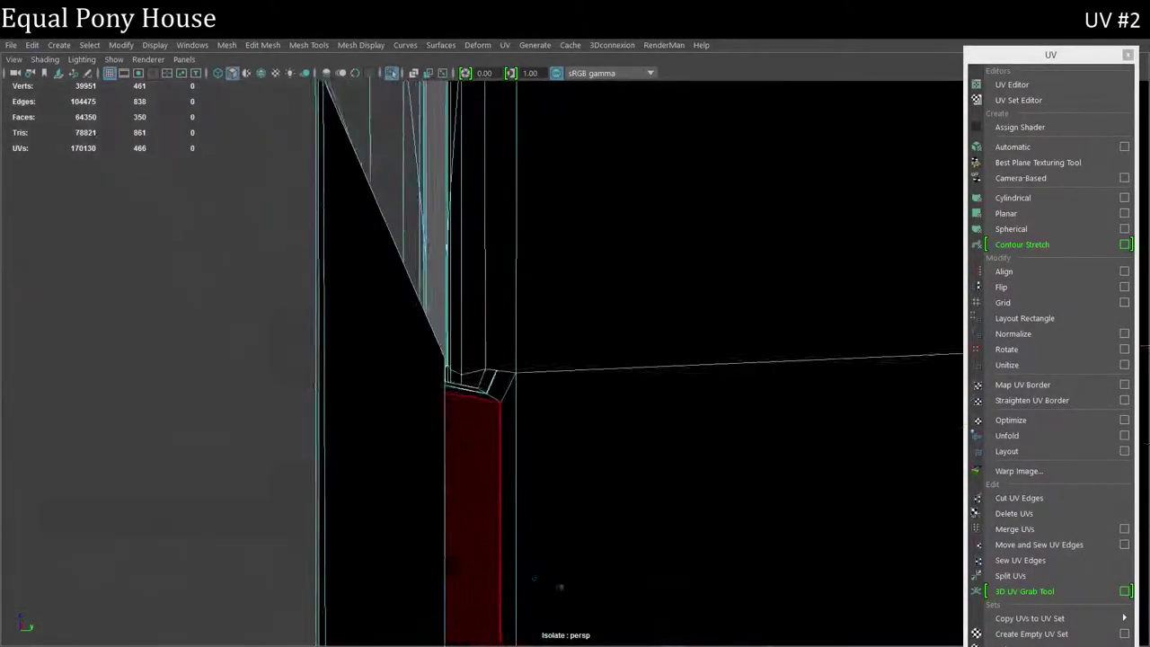
mouse_move(410, 572)
left_mouse_down("alt")
mouse_move(587, 372)
mouse_move(859, 180)
mouse_move(533, 505)
mouse_move(473, 209)
left_mouse_up("alt")
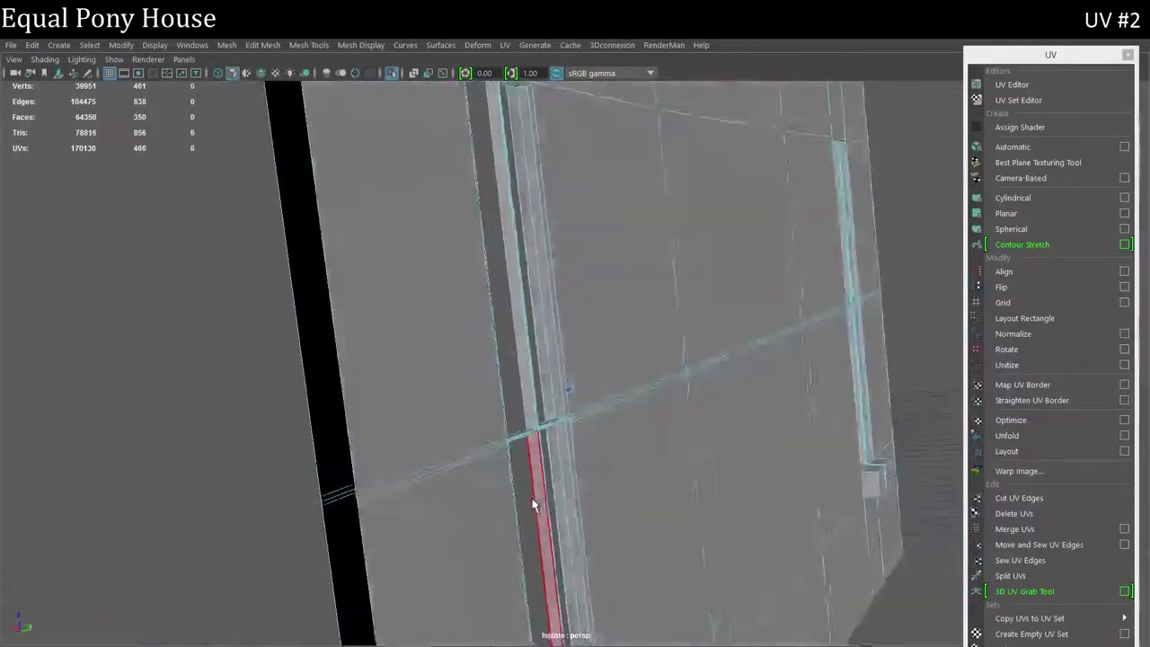
scroll(534, 503, "down", 3)
right_click_drag(473, 209, 412, 215)
left_click_drag(702, 413, 666, 261, "alt")
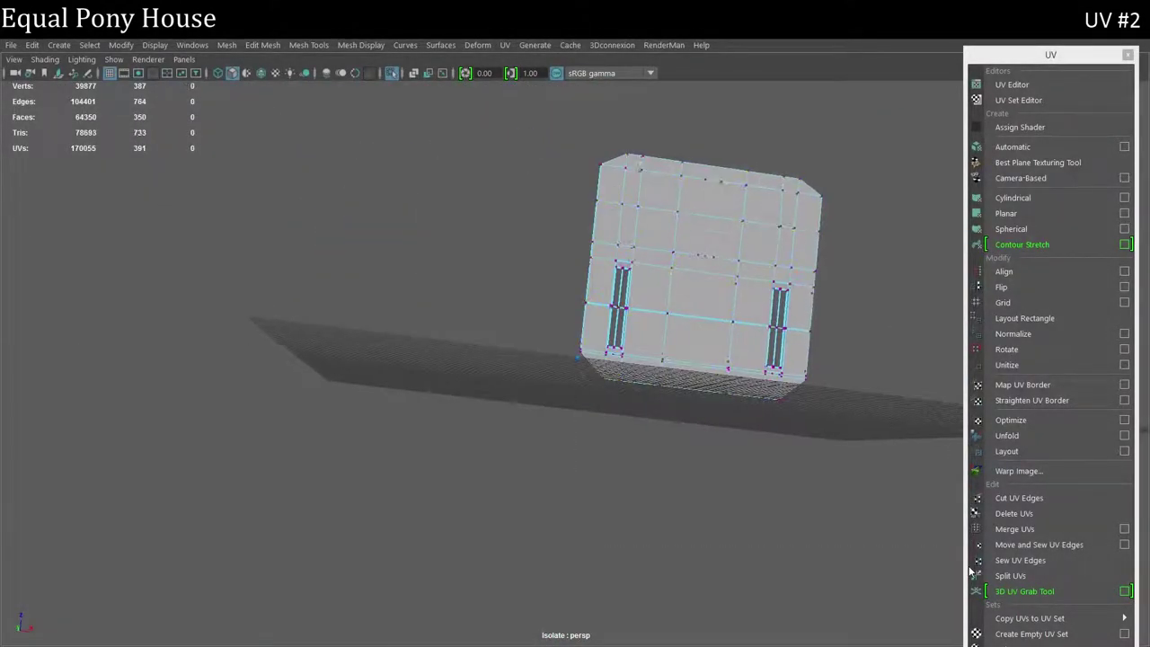
- Change the component selection mode and select the stray door threshold face
scroll(405, 506, "up", 5)
mouse_move(405, 506)
left_mouse_down("alt")
mouse_move(372, 508)
mouse_move(333, 216)
left_mouse_up("alt")
right_click_drag(334, 216, 362, 275)
mouse_move(361, 275)
left_mouse_down("alt")
mouse_move(327, 572)
mouse_move(396, 577)
mouse_move(366, 512)
mouse_move(488, 542)
left_mouse_up("alt")
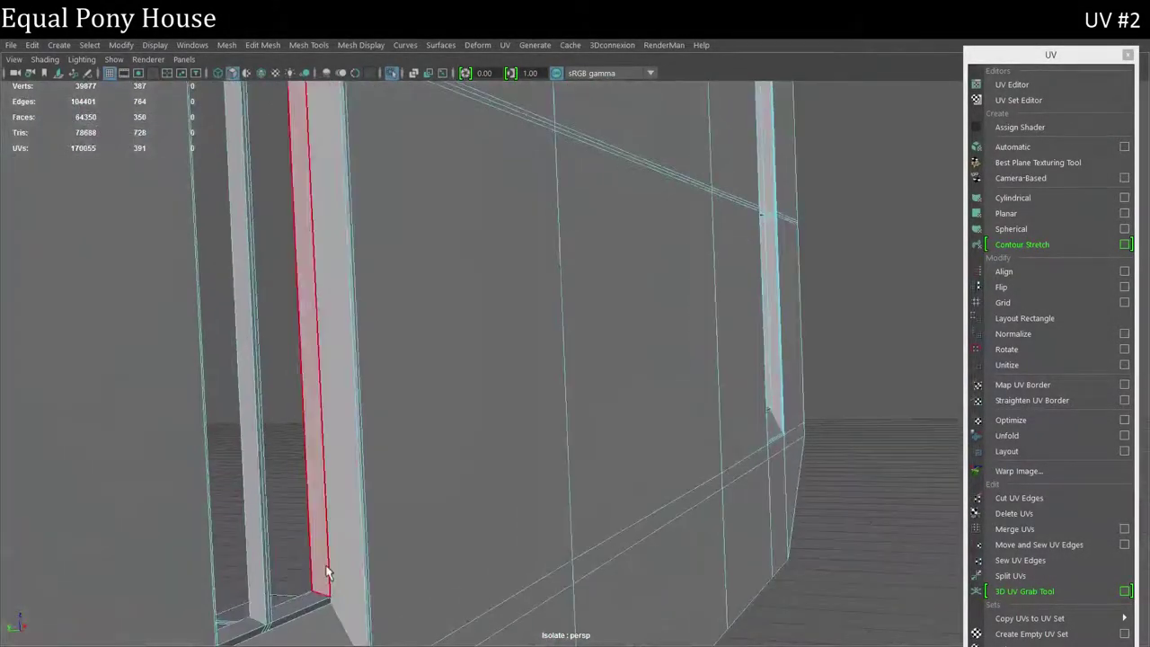
left_click(308, 605)
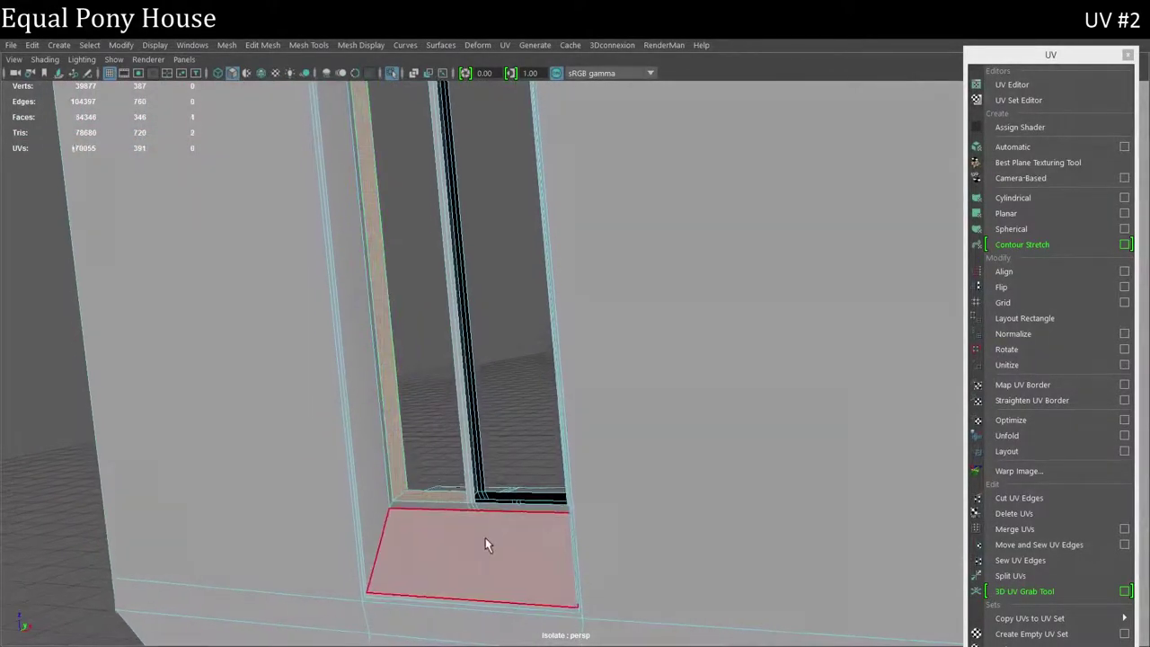
scroll(462, 616, "up", 2)
left_click_drag(462, 616, 604, 575, "alt")
- Close in on the door frame and switch to edge selection at the beam crossing
mouse_move(631, 532)
left_mouse_down("alt")
mouse_move(621, 547)
mouse_move(418, 493)
left_mouse_up("alt")
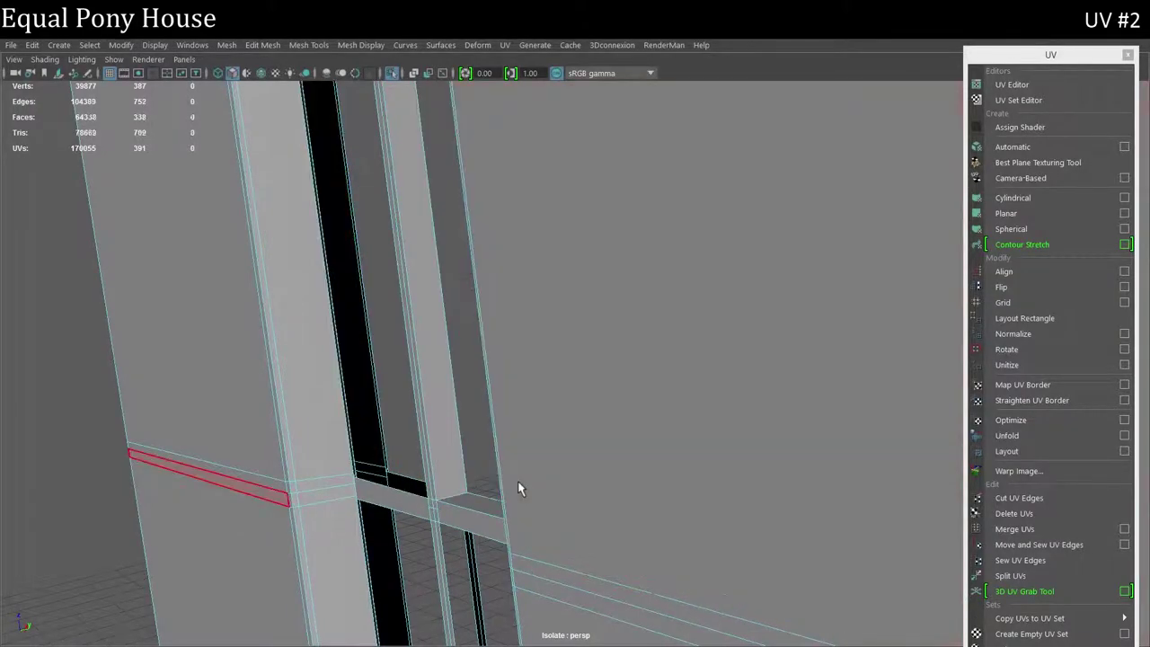
key("f")
right_click_drag(513, 218, 539, 167)
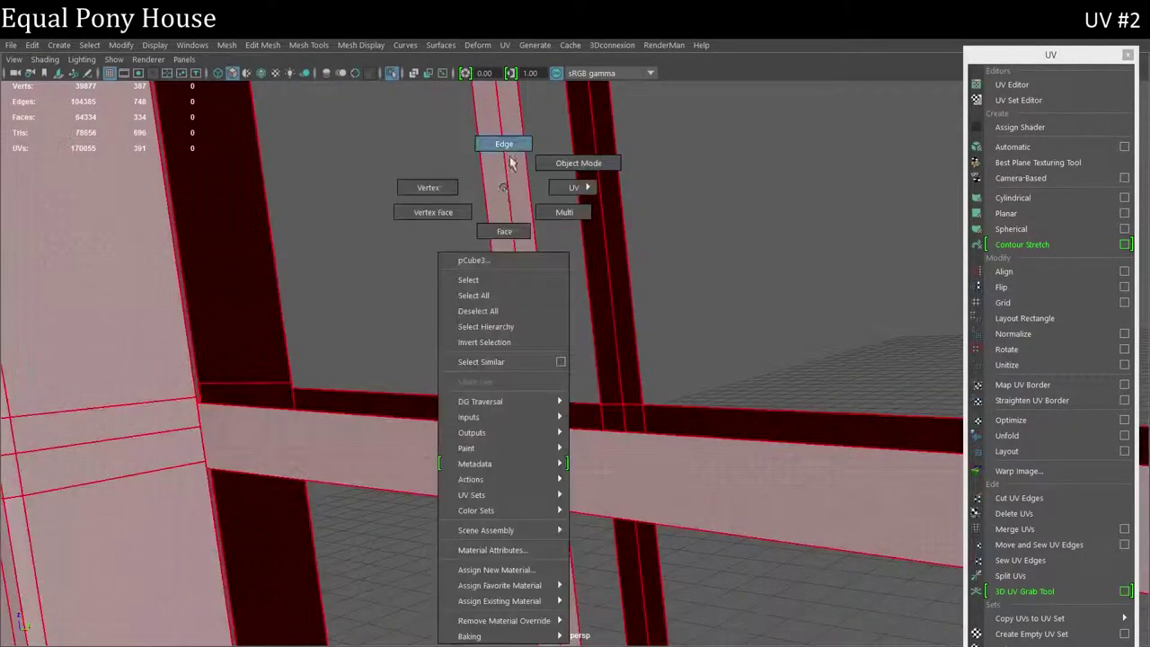
mouse_move(579, 469)
left_mouse_down("alt")
mouse_move(554, 460)
mouse_move(436, 213)
mouse_move(477, 470)
mouse_move(675, 544)
mouse_move(161, 520)
mouse_move(249, 534)
mouse_move(508, 387)
left_mouse_up("alt")
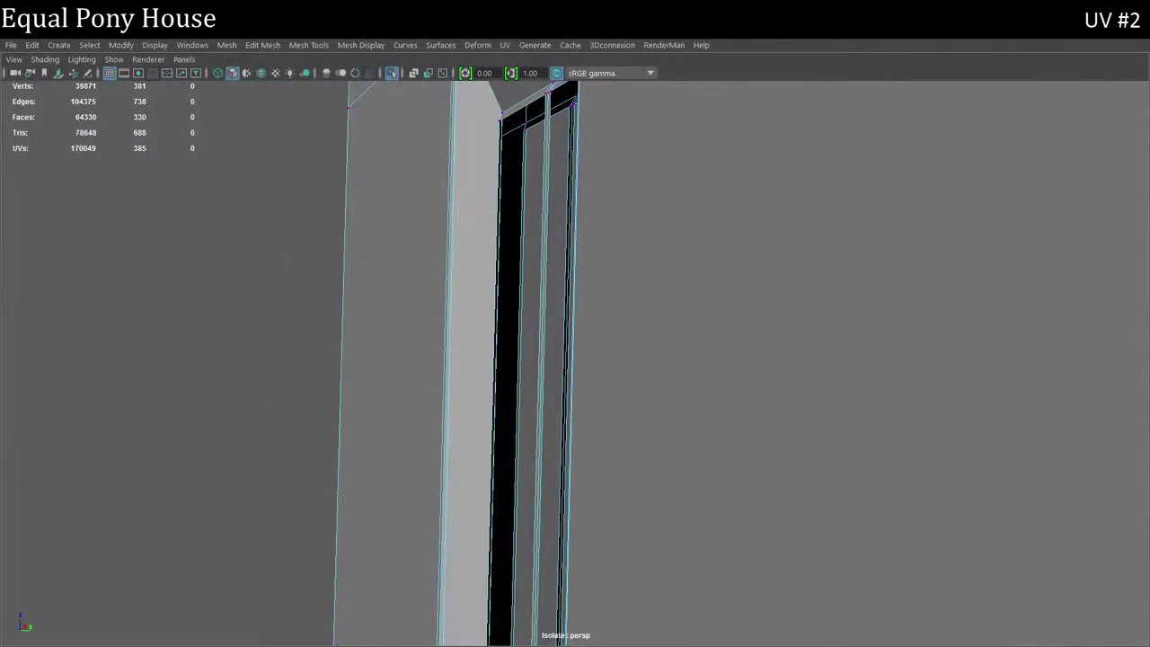
scroll(509, 387, "up", 2)
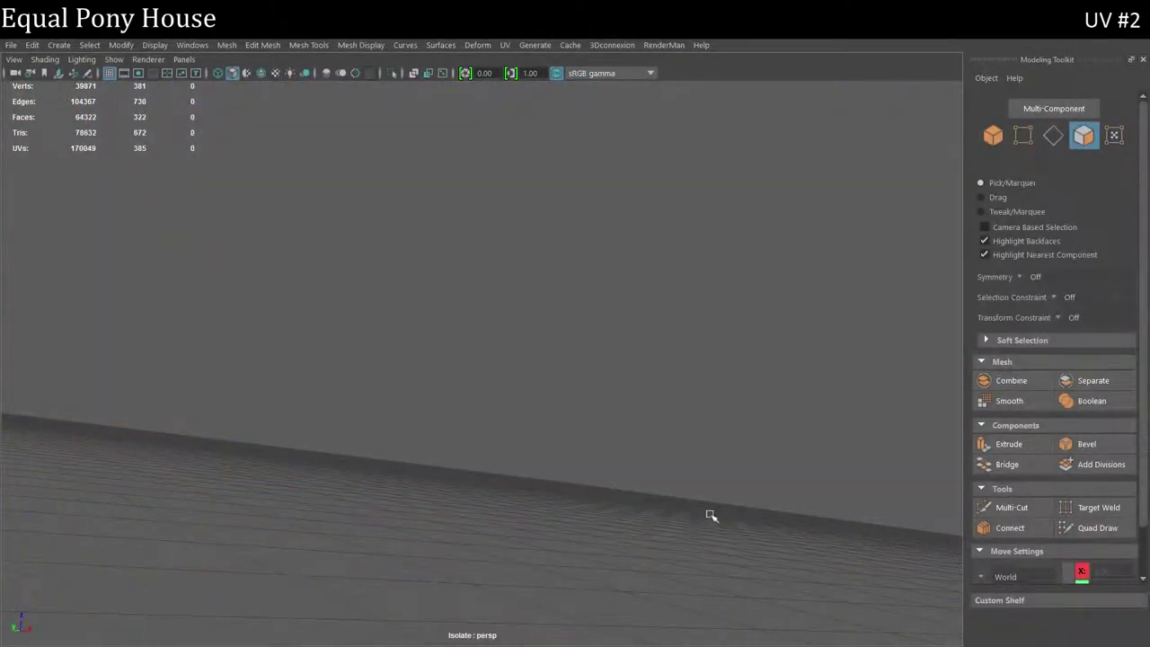
- Frame the door panel in the maximised viewport and orbit around it
key("f")
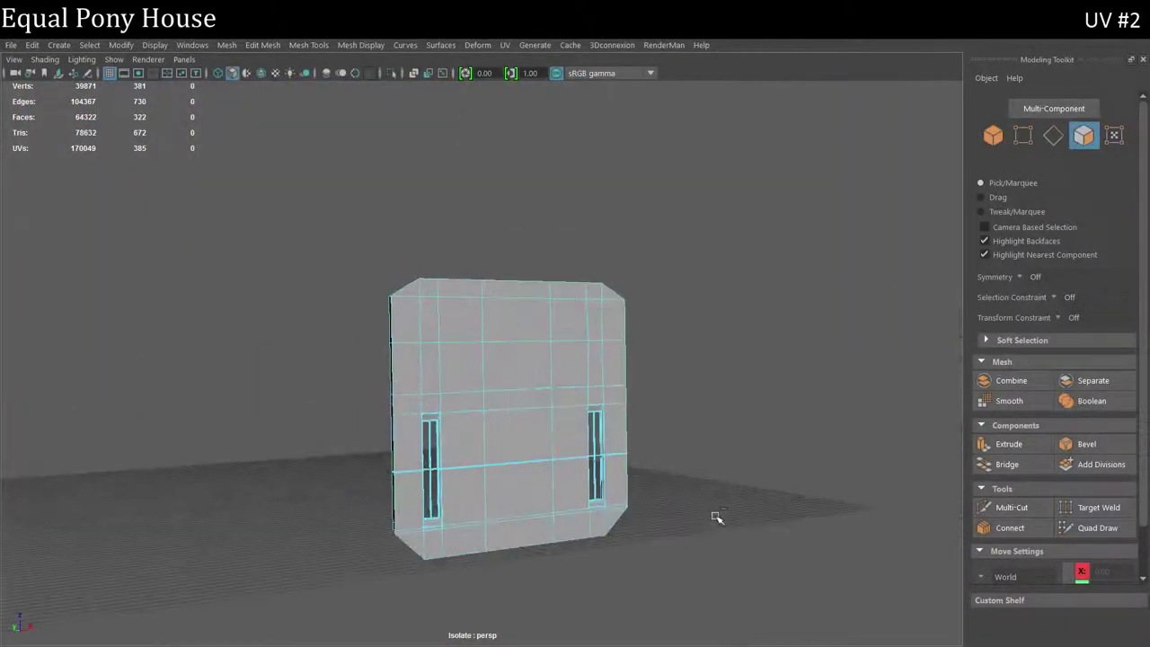
key("ctrl+space")
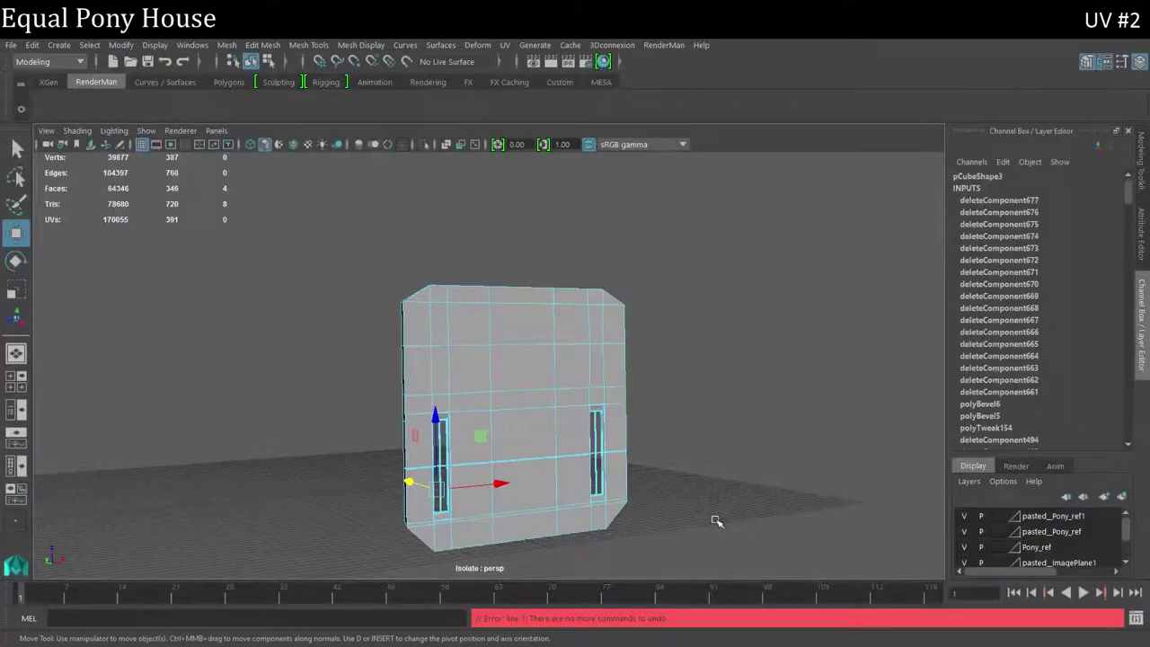
key("ctrl+space")
scroll(521, 556, "up", 5)
mouse_move(487, 539)
left_mouse_down("alt")
mouse_move(696, 630)
mouse_move(697, 616)
left_mouse_up("alt")
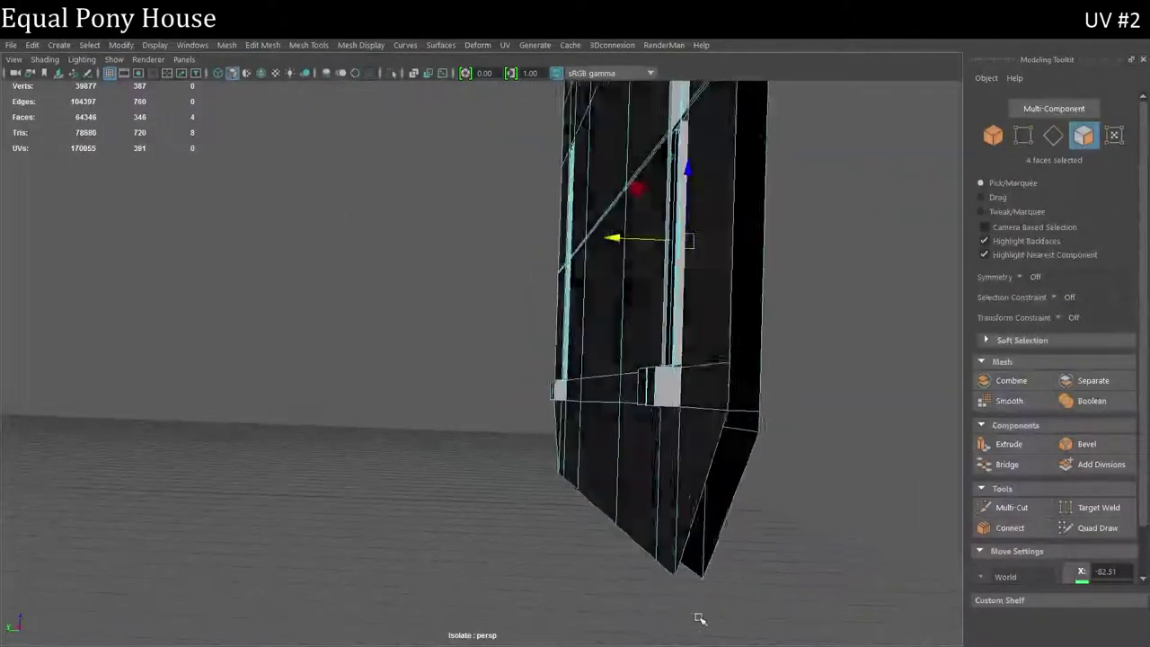
- Select the panel's bottom edge, reposition it with the Move tool, then return to object mode
right_click_drag(531, 210, 483, 346)
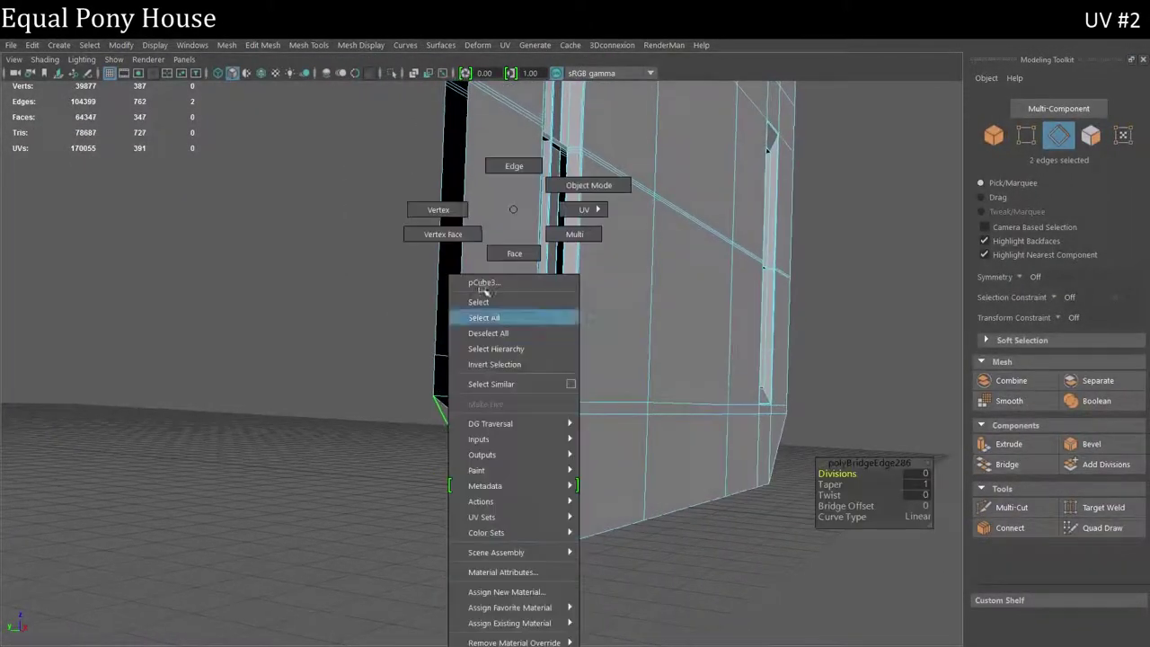
scroll(540, 590, "up", 3)
key("w")
scroll(393, 527, "down", 3)
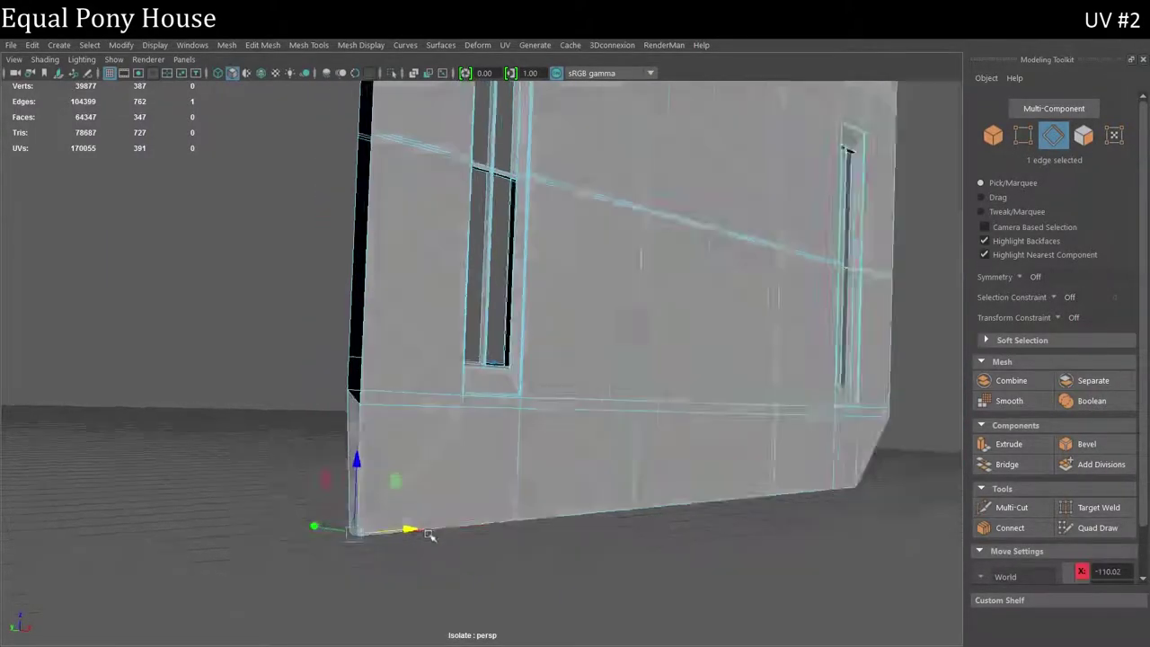
mouse_move(431, 533)
left_mouse_down("alt")
mouse_move(539, 588)
mouse_move(574, 575)
left_mouse_up("alt")
scroll(547, 594, "up", 3)
key("F8")
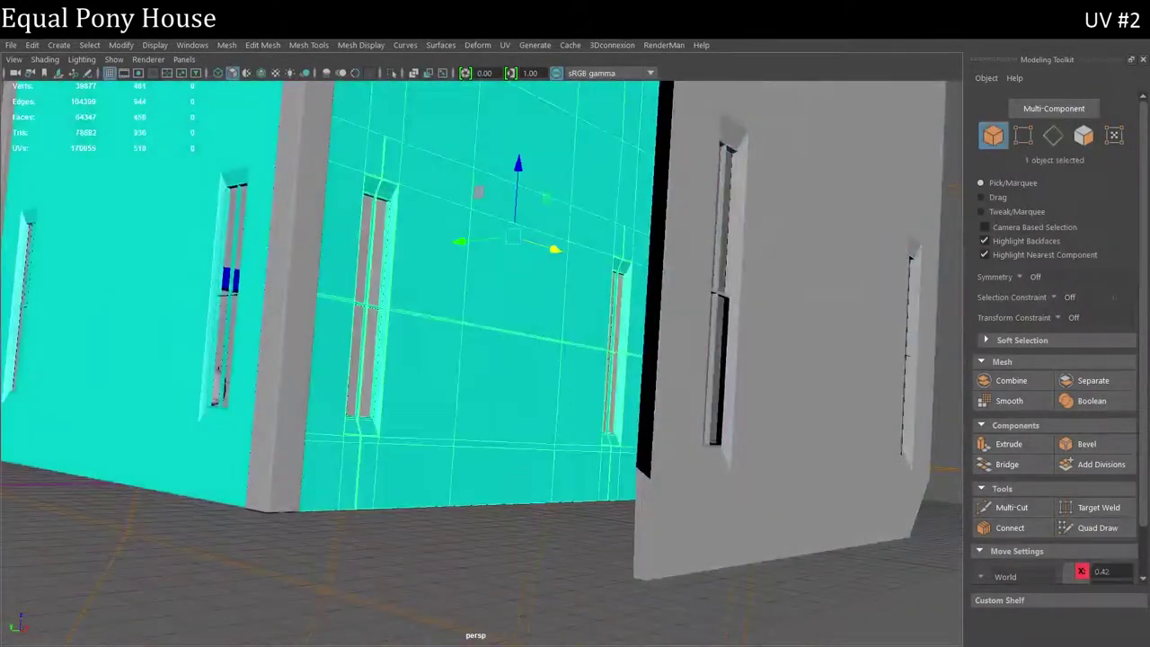
left_click_drag(643, 523, 300, 497, "alt")
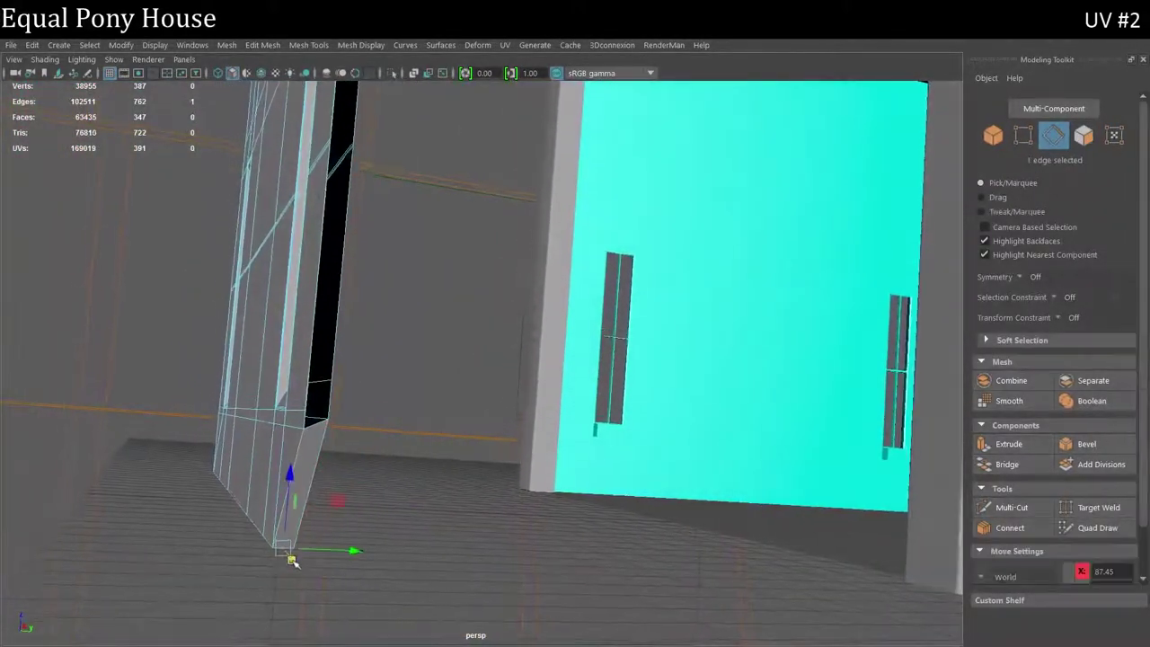
- Orbit to a face-on view of the wall, then undo back through earlier camera views
mouse_move(292, 559)
left_mouse_down("alt")
mouse_move(762, 606)
mouse_move(692, 438)
mouse_move(648, 566)
left_mouse_up("alt")
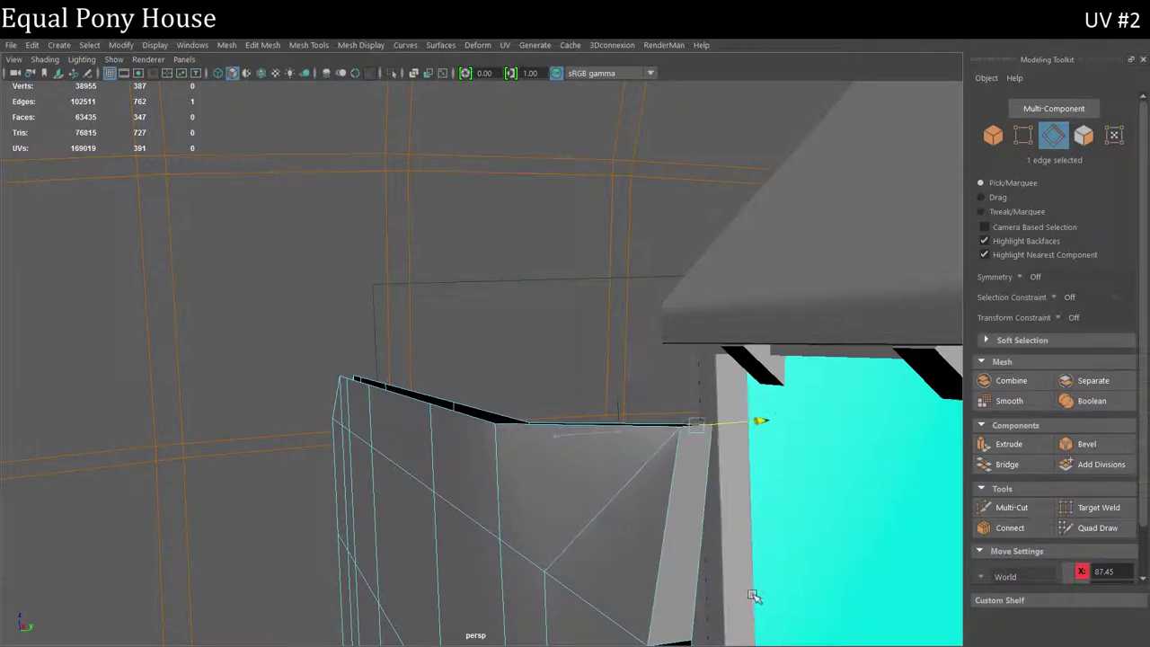
key("ctrl+z")
key("ctrl+z")
key("ctrl+z")
key("ctrl+z")
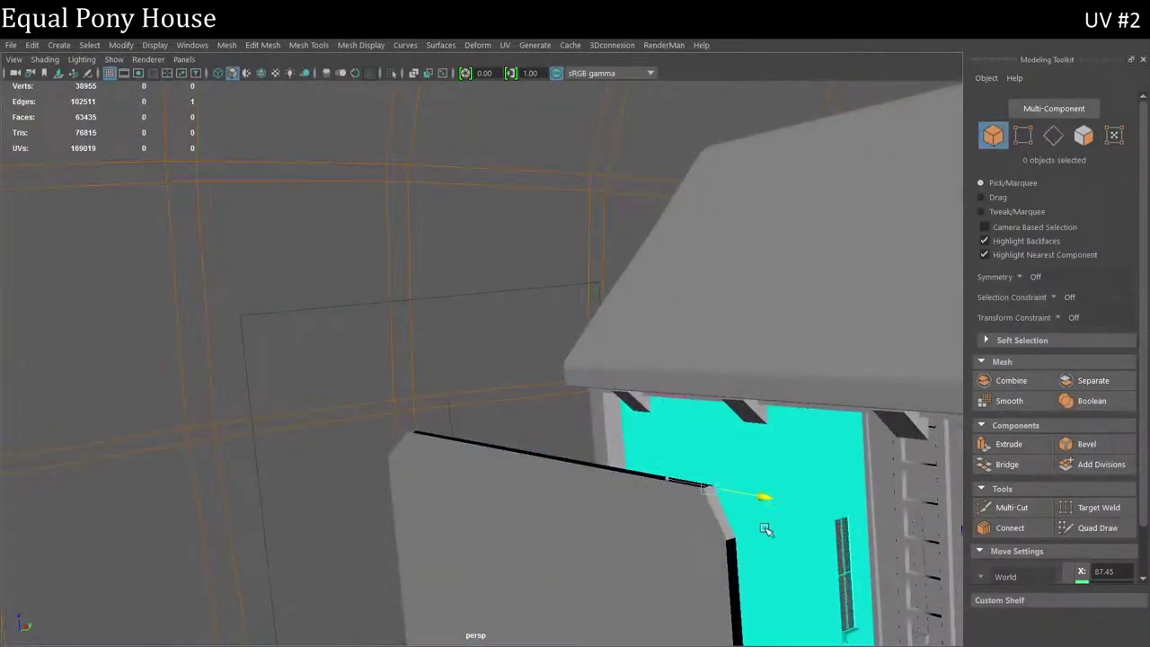
key("ctrl+z")
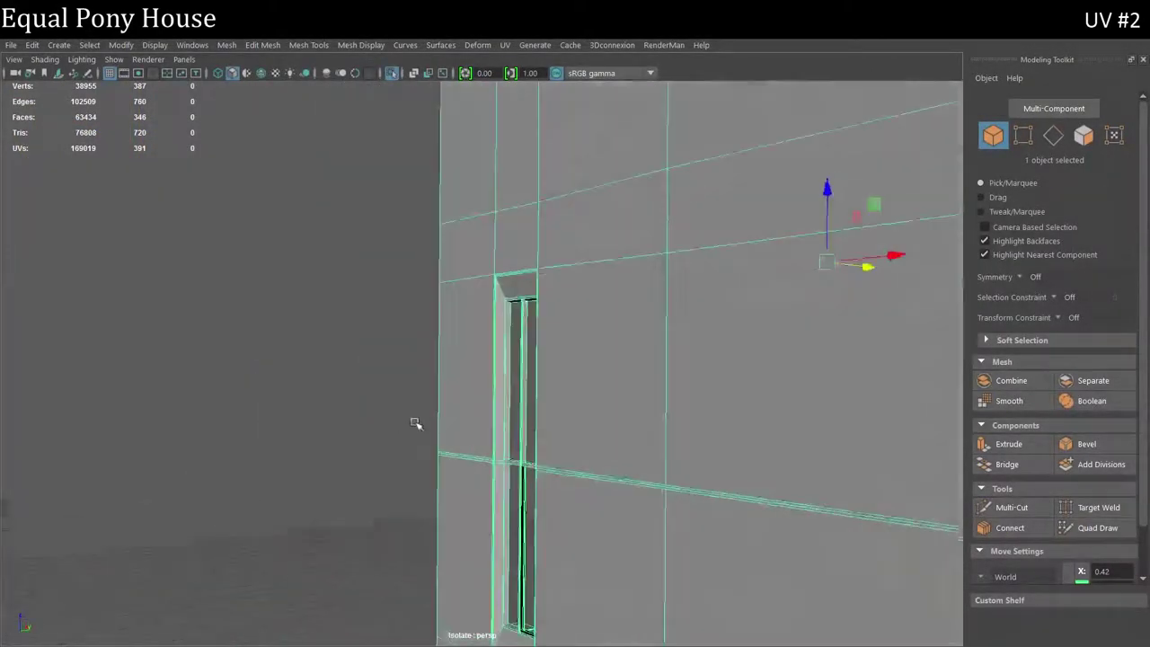
- Delete stray window-frame faces and pick the first edge beside a window-bar gap
right_click_drag(504, 210, 476, 259)
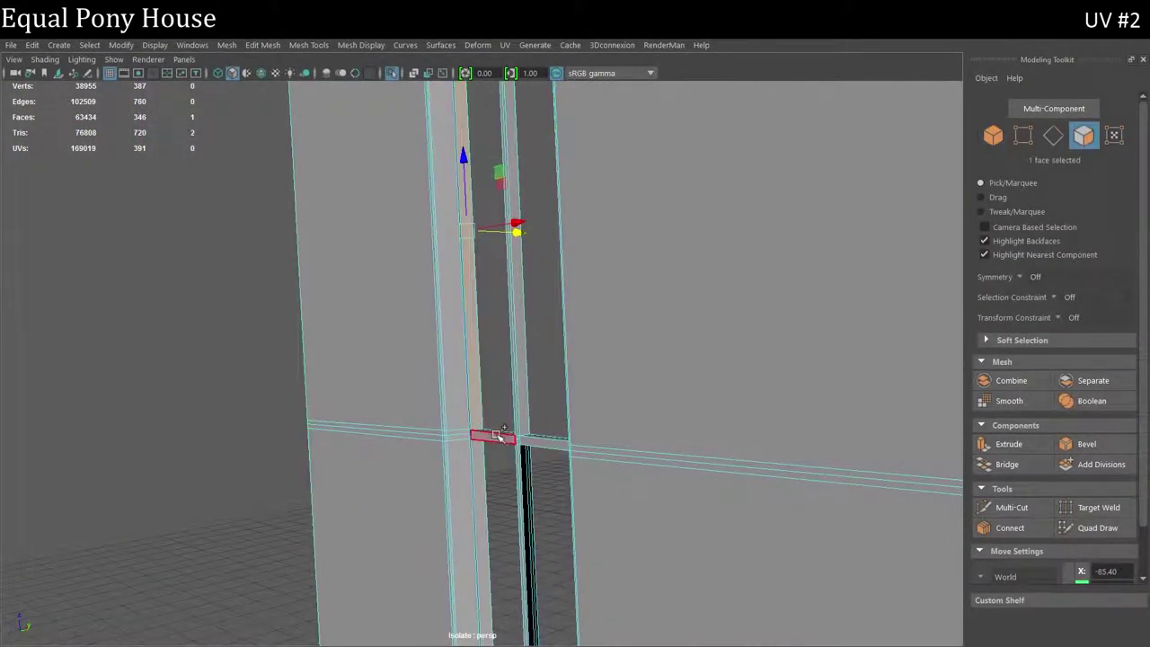
scroll(523, 542, "down", 5)
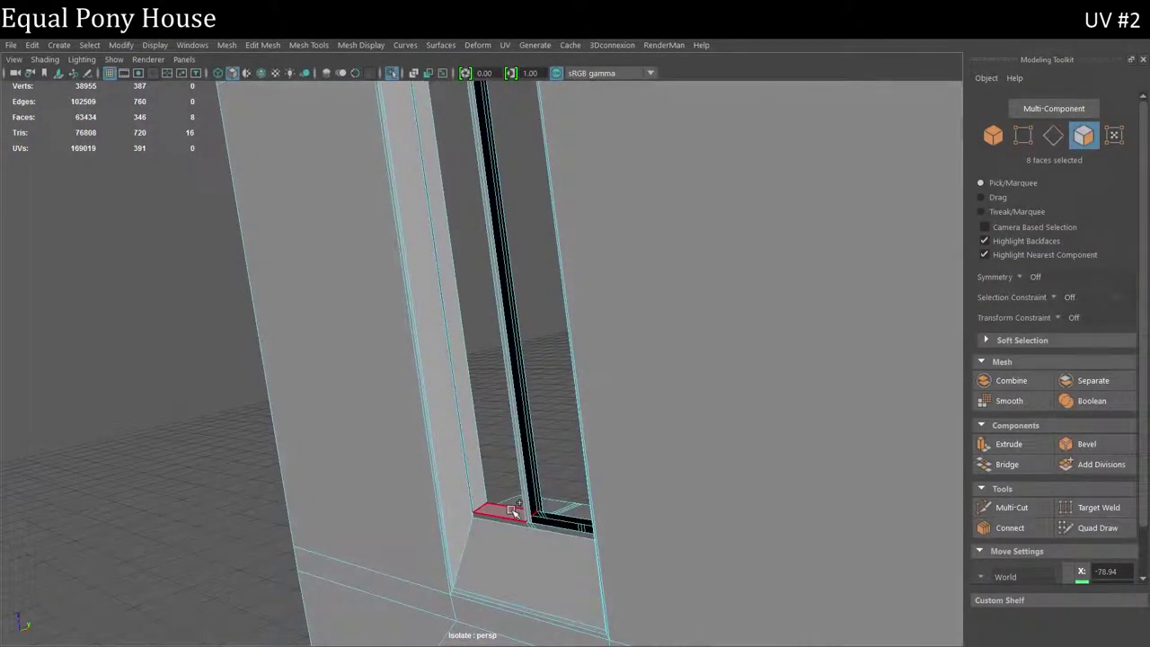
key("Delete")
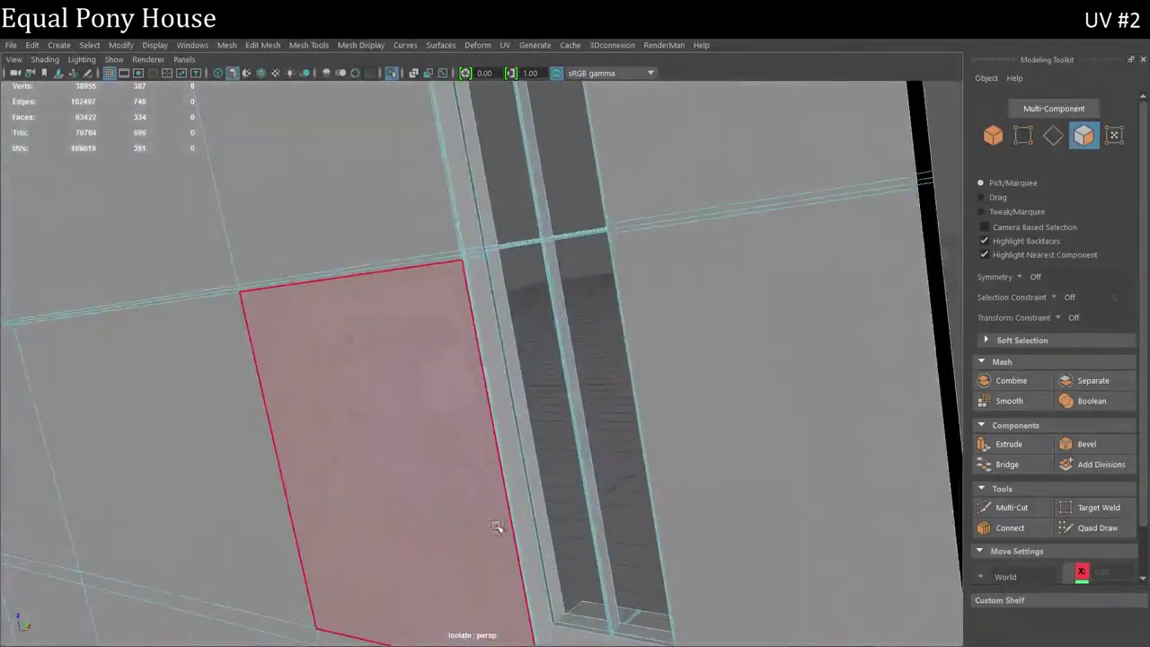
left_click_drag(548, 332, 488, 197, "alt")
left_click(544, 400, "shift")
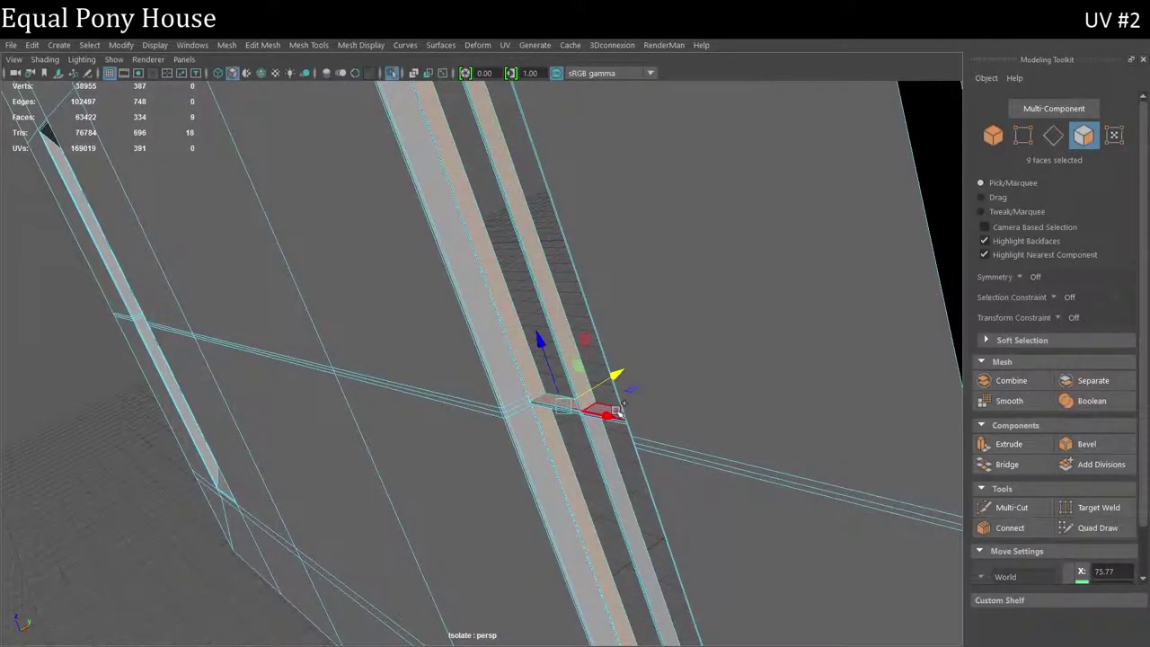
mouse_move(618, 411)
left_mouse_down("alt")
mouse_move(610, 449)
mouse_move(694, 443)
mouse_move(659, 457)
mouse_move(734, 459)
left_mouse_up("alt")
key("Delete")
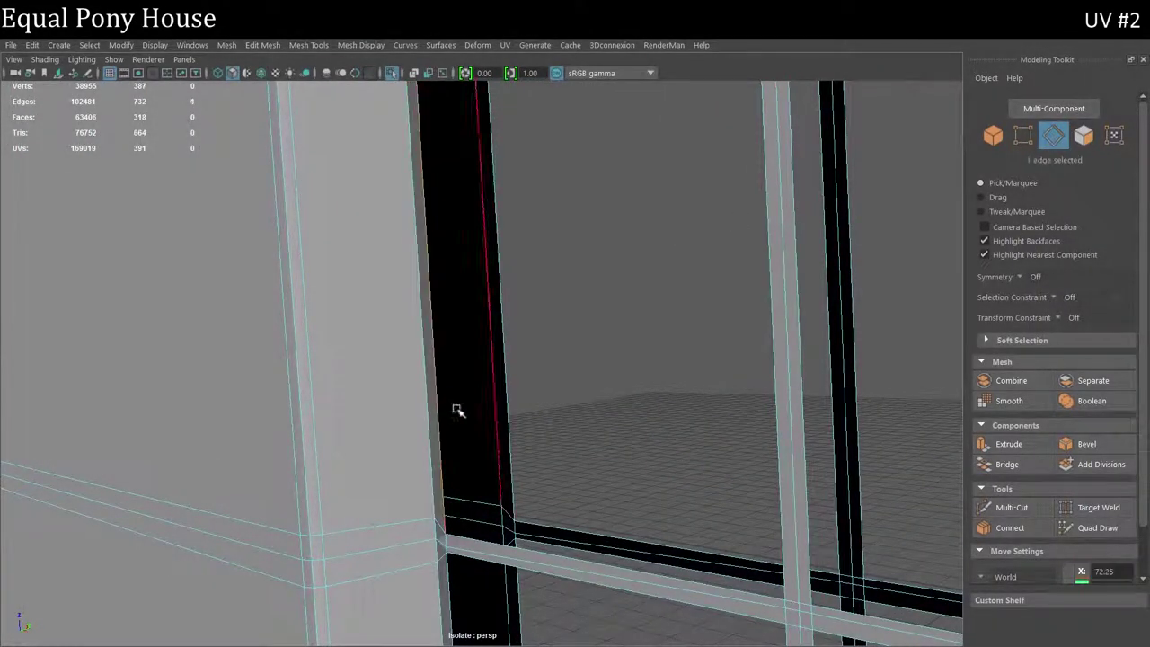
mouse_move(777, 395)
left_mouse_down("alt")
mouse_move(769, 444)
mouse_move(688, 367)
mouse_move(647, 354)
mouse_move(823, 456)
mouse_move(628, 393)
left_mouse_up("alt")
left_click(628, 393)
- Select the edge pairs on both sides of the first window-bar gaps
left_click_drag(603, 457, 323, 489, "alt")
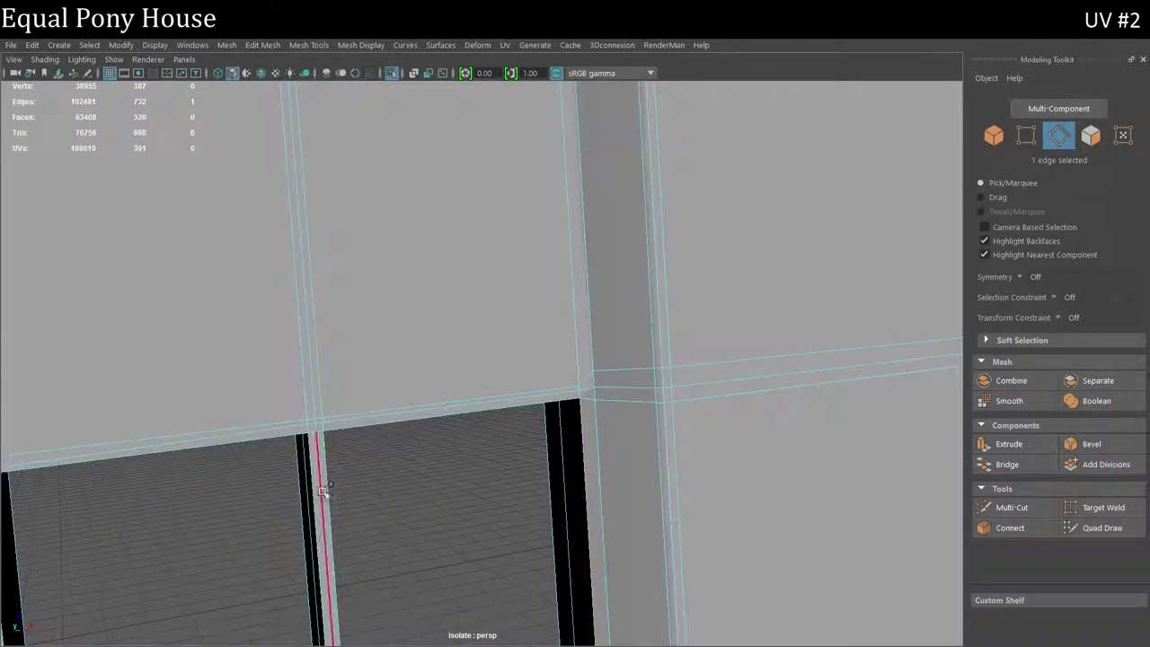
right_click_drag(531, 395, 485, 422, "shift")
mouse_move(485, 422)
left_mouse_down("alt")
mouse_move(347, 482)
mouse_move(255, 493)
left_mouse_up("alt")
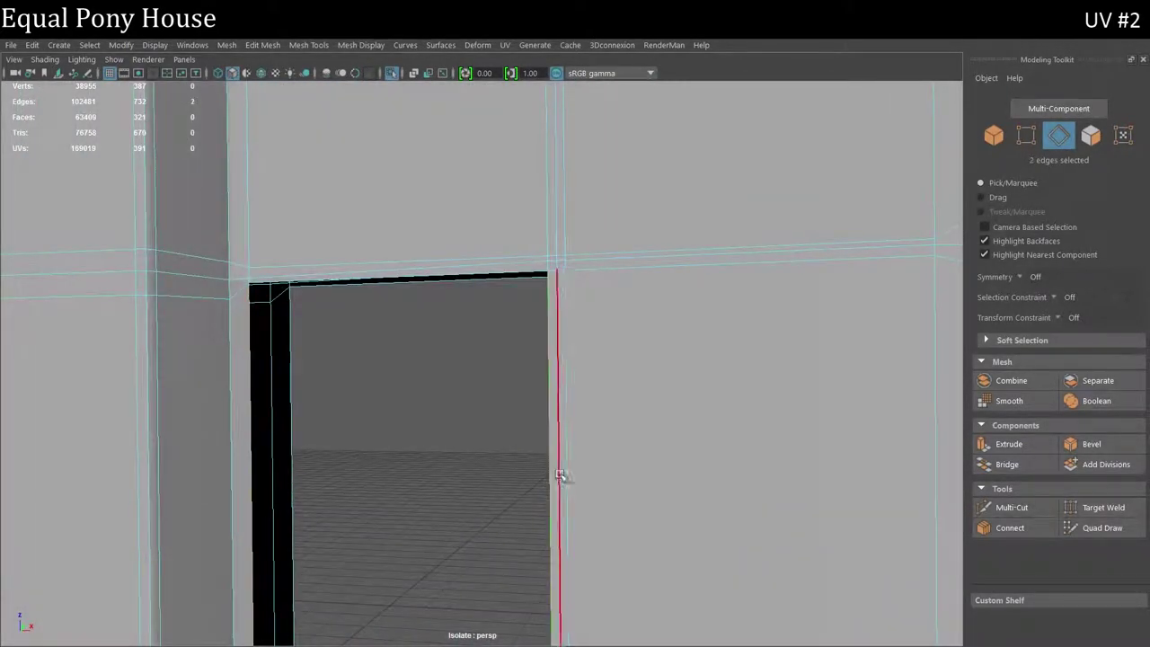
right_click_drag(558, 474, 565, 479, "shift")
mouse_move(565, 480)
left_mouse_down("alt")
mouse_move(390, 608)
mouse_move(289, 501)
left_mouse_up("alt")
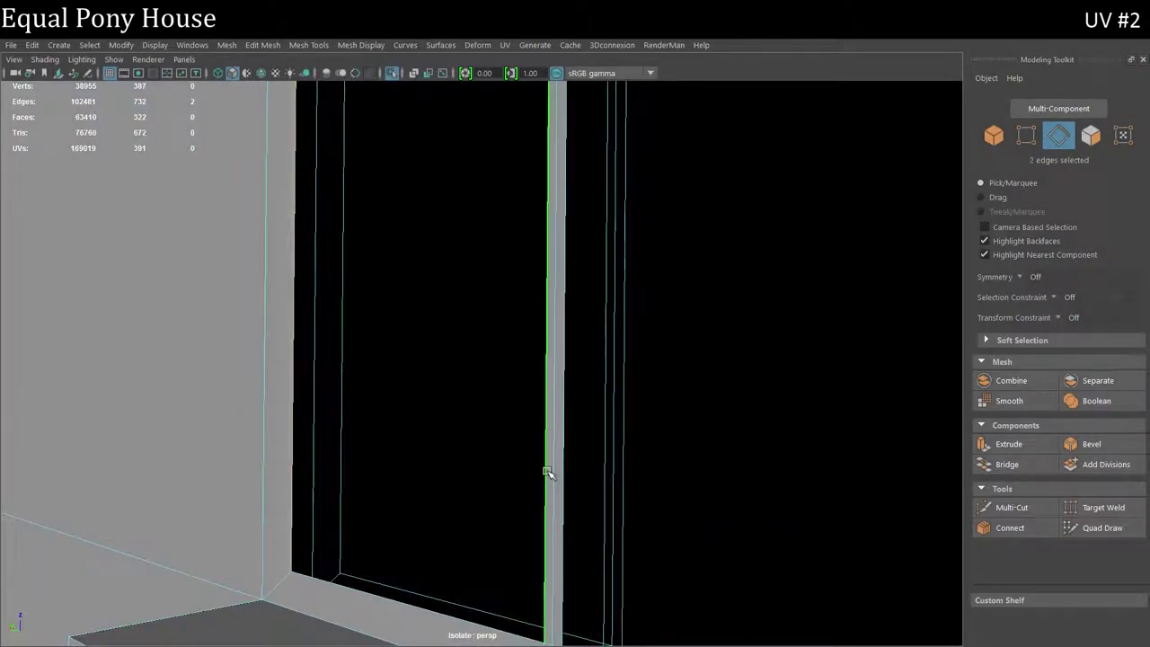
mouse_move(546, 471)
left_mouse_down("alt")
mouse_move(560, 472)
mouse_move(441, 491)
left_mouse_up("alt")
left_click(441, 491, "shift")
right_click_drag(441, 491, 467, 495, "shift")
left_click_drag(467, 495, 398, 515, "alt")
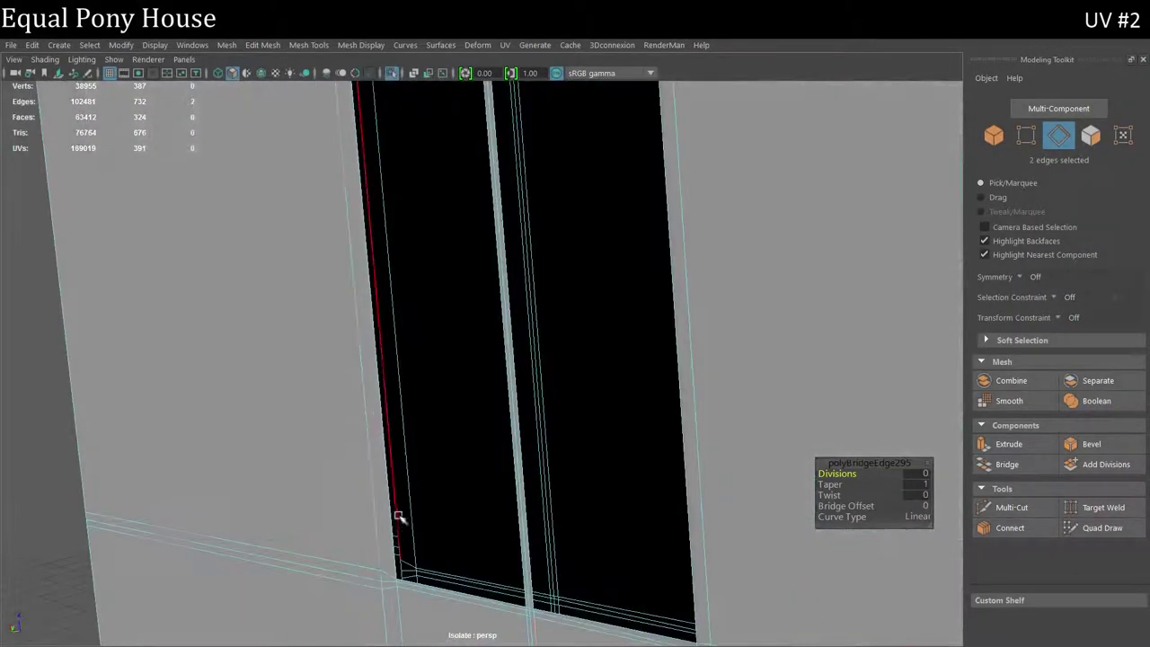
left_click(518, 492, "shift")
right_click_drag(517, 492, 530, 496, "shift")
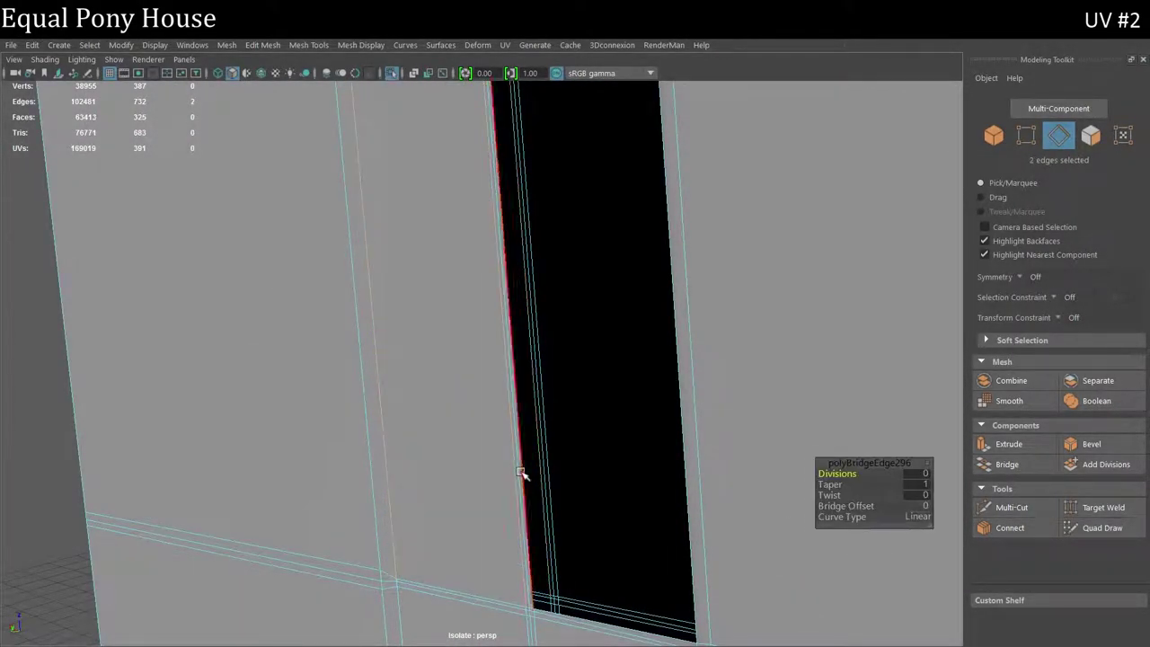
left_click_drag(521, 474, 627, 483, "alt")
- Bridge the remaining gaps around the window bars with repeated G bridges
left_click(627, 484)
left_click(592, 485, "shift")
right_click_drag(593, 484, 611, 513, "shift")
scroll(611, 513, "up", 5)
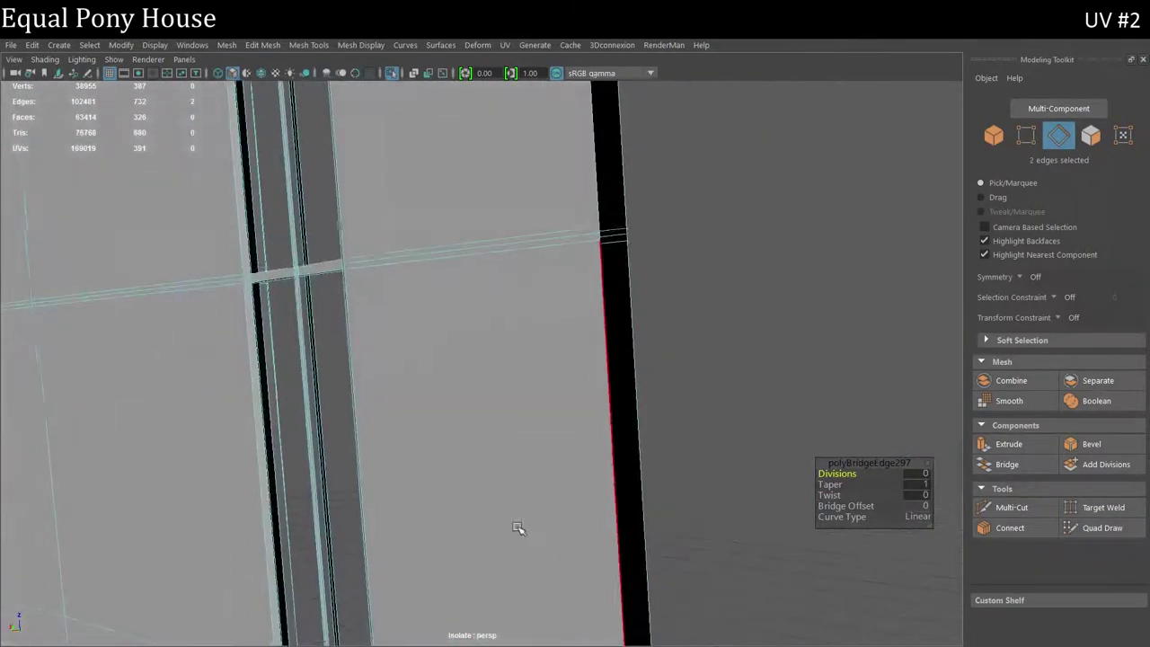
mouse_move(518, 531)
left_mouse_down("alt")
mouse_move(421, 508)
mouse_move(330, 394)
mouse_move(275, 355)
left_mouse_up("alt")
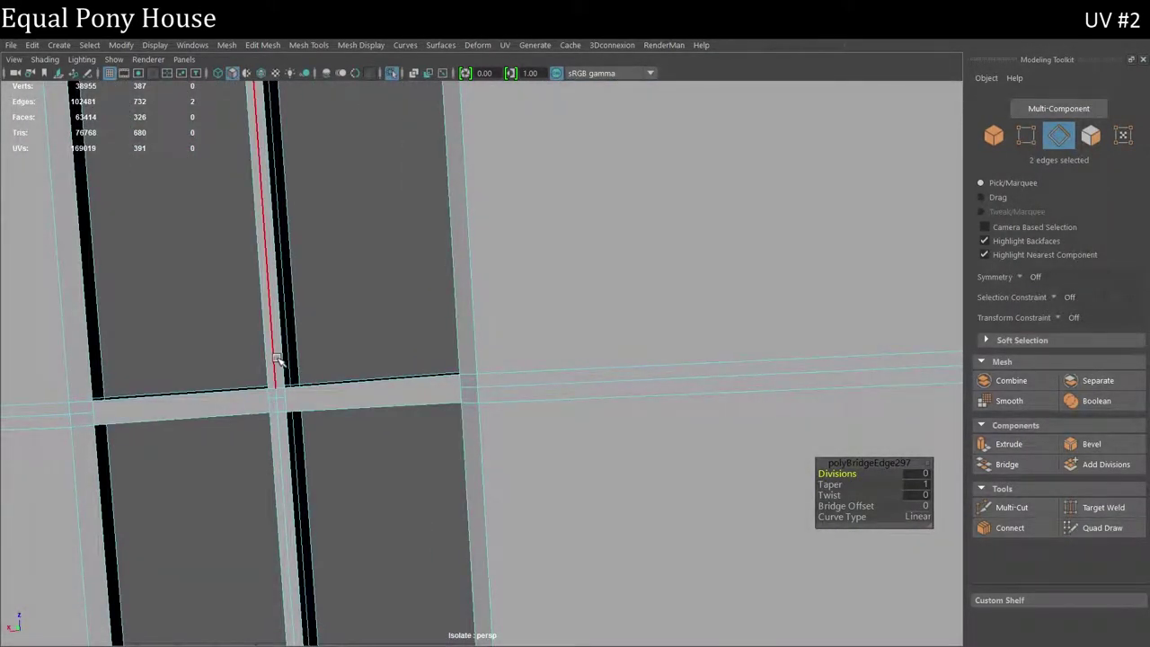
mouse_move(261, 405)
left_mouse_down("alt")
mouse_move(405, 519)
mouse_move(486, 444)
left_mouse_up("alt")
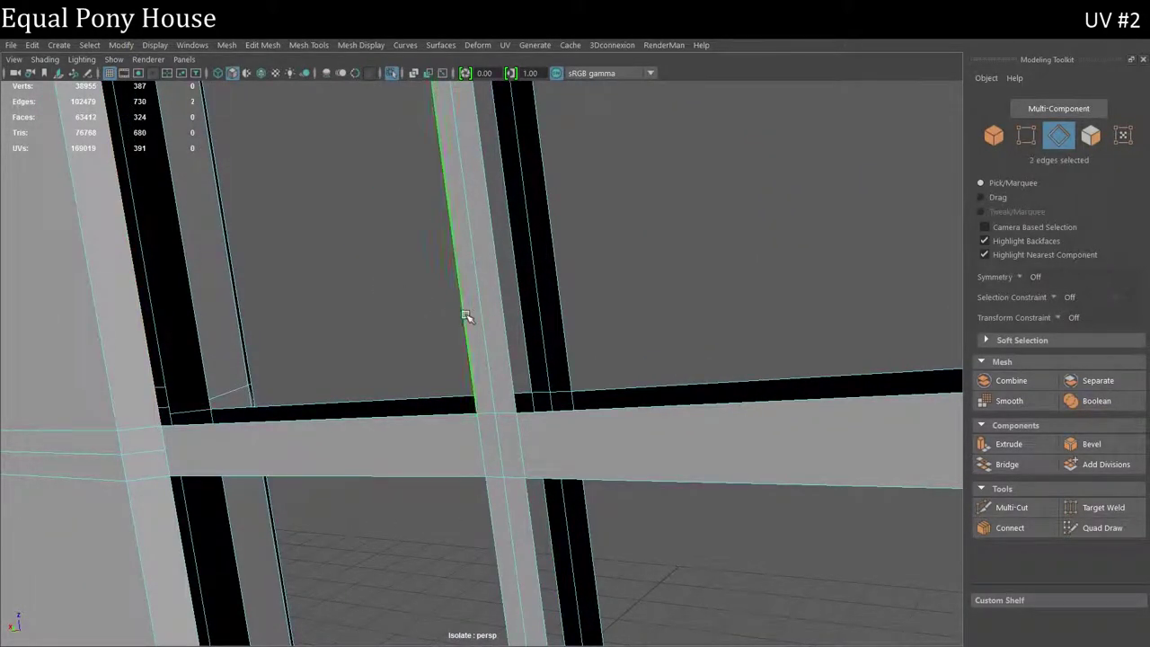
right_click_drag(465, 316, 229, 576, "shift")
key("g")
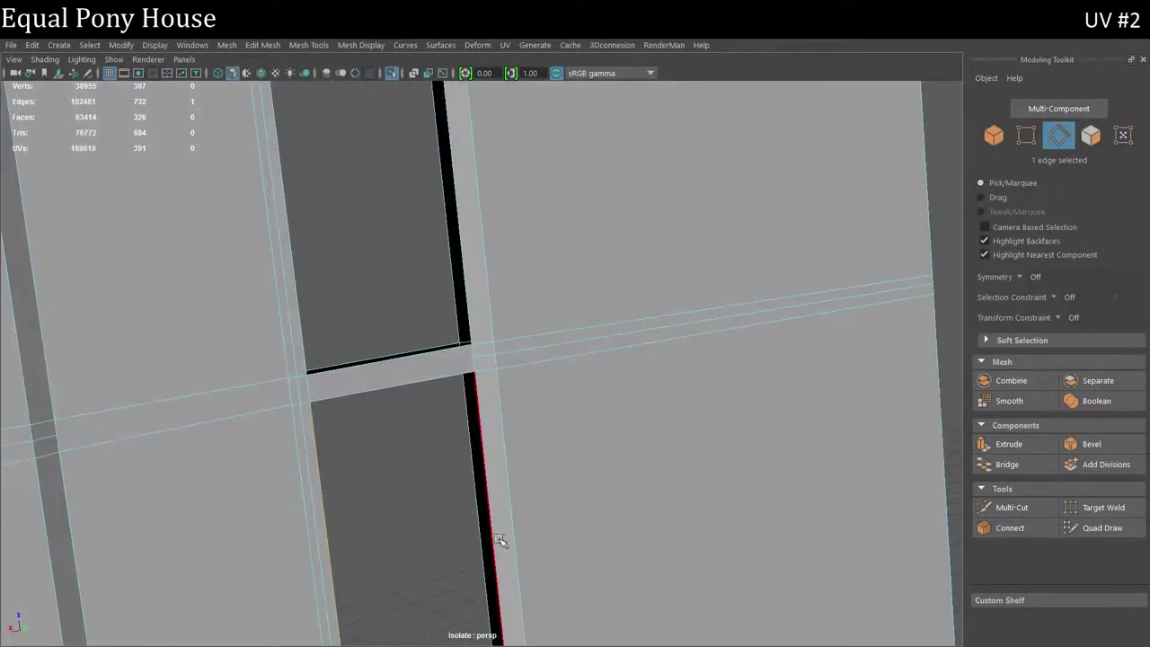
key("g")
mouse_move(301, 306)
left_mouse_down("alt")
mouse_move(349, 390)
mouse_move(473, 430)
left_mouse_up("alt")
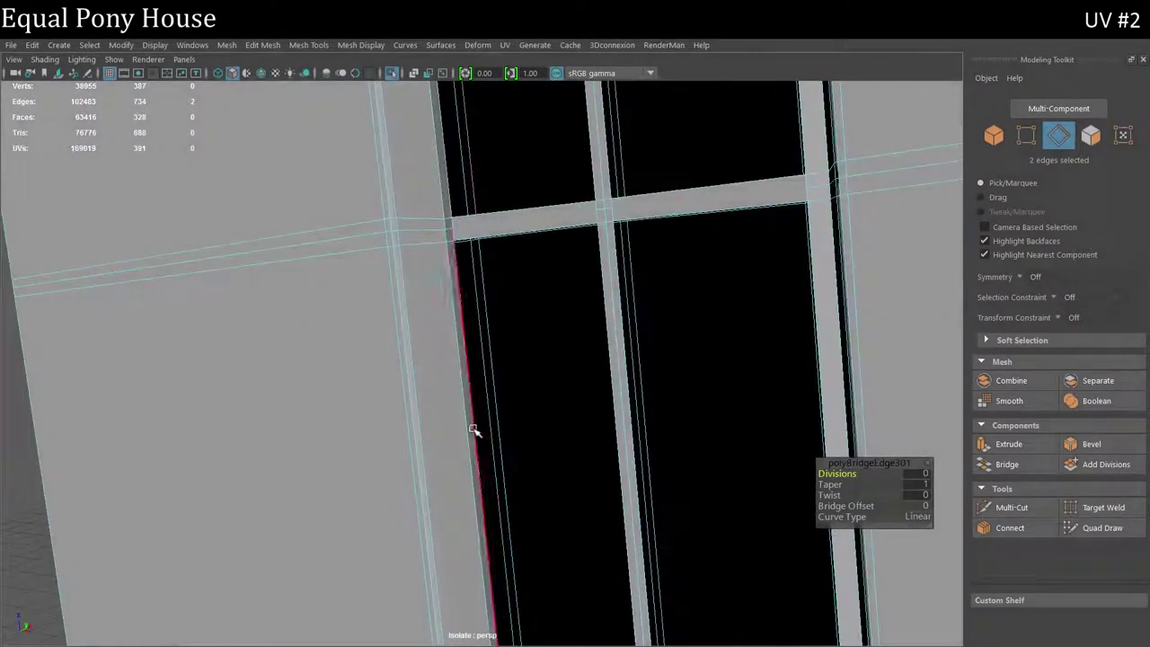
key("g")
mouse_move(620, 464)
left_mouse_down("alt")
mouse_move(584, 557)
mouse_move(318, 425)
mouse_move(346, 462)
mouse_move(284, 575)
mouse_move(308, 534)
mouse_move(229, 476)
left_mouse_up("alt")
key("g")
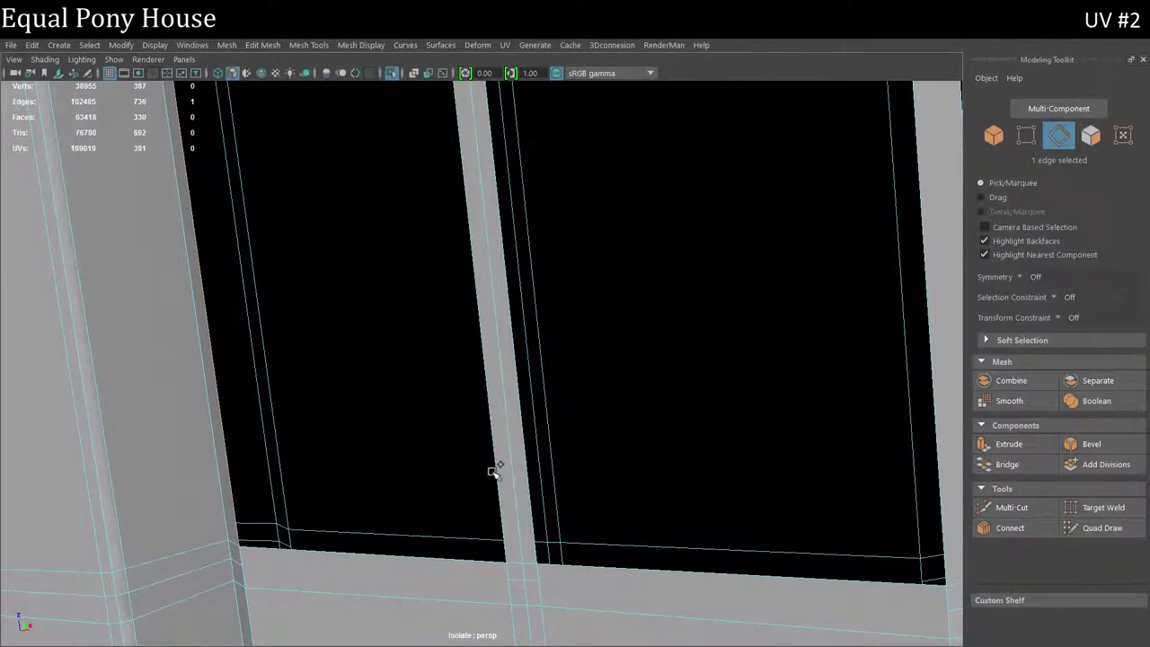
key("g")
mouse_move(492, 467)
left_mouse_down("alt")
mouse_move(527, 462)
mouse_move(547, 441)
mouse_move(515, 477)
left_mouse_up("alt")
key("g")
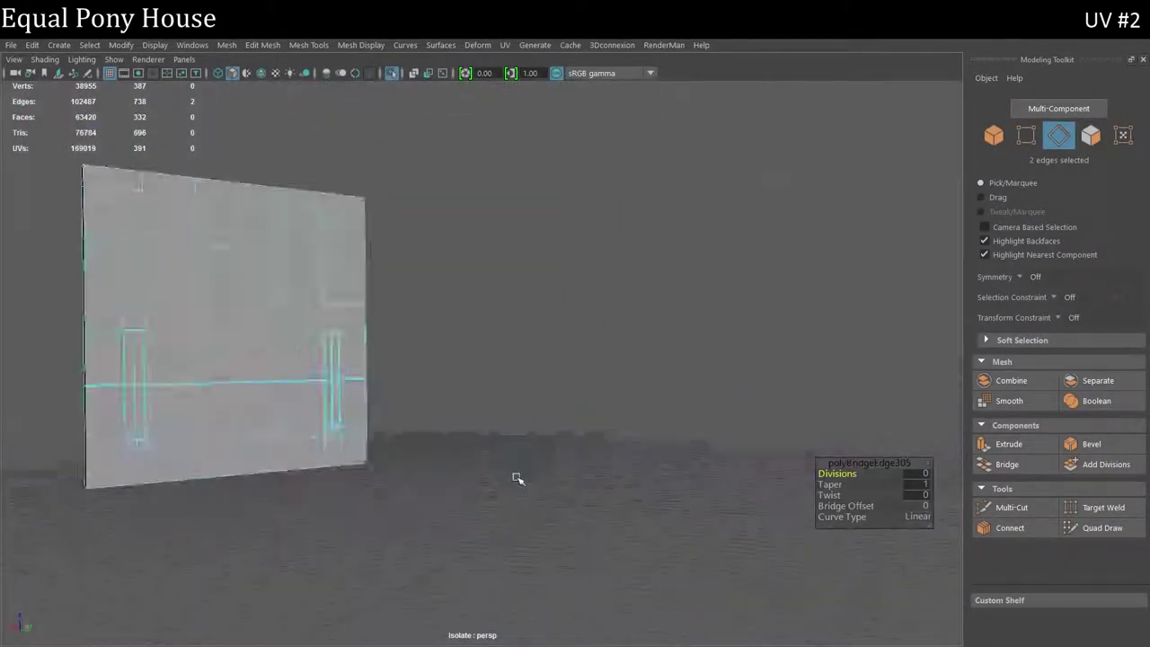
- Select and delete the extra horizontal edge loops around the window pillars
right_click_drag(475, 210, 477, 284)
left_click(440, 467)
scroll(449, 471, "up", 3)
right_click_drag(458, 209, 458, 370)
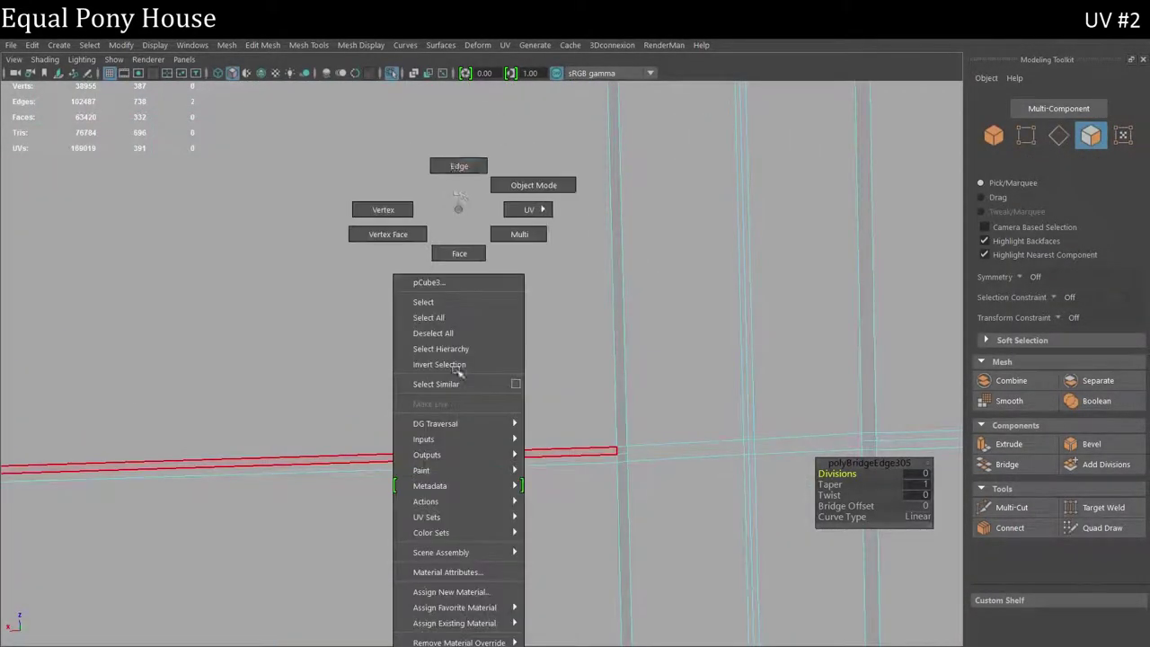
key("Delete")
scroll(557, 467, "down", 3)
scroll(557, 467, "up", 3)
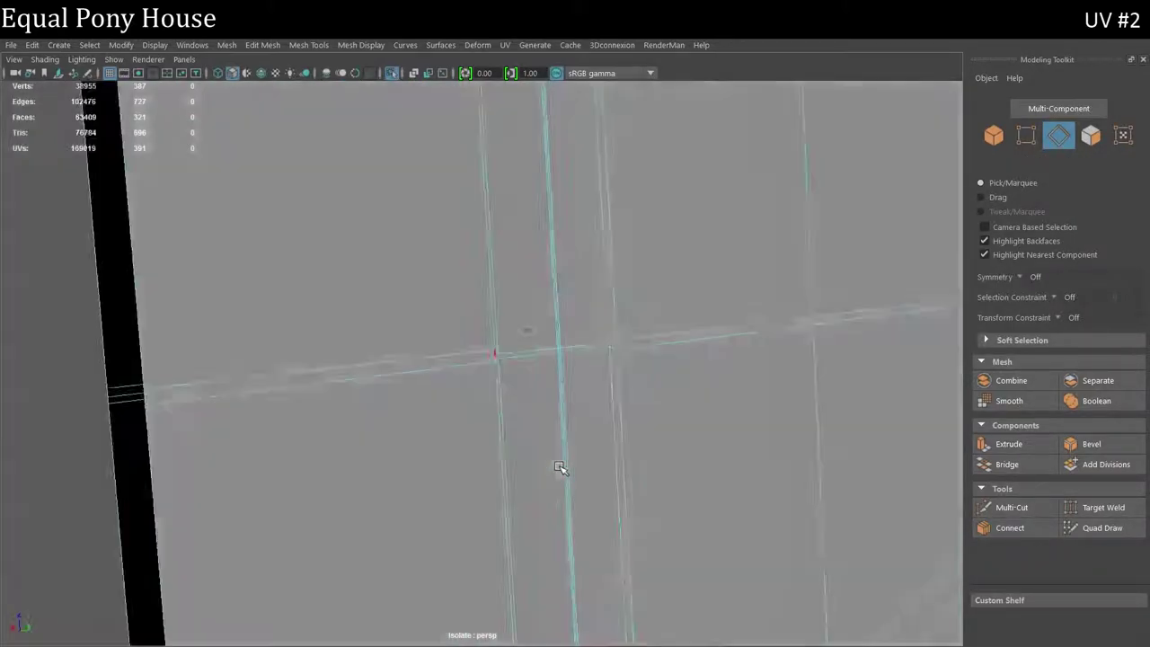
mouse_move(557, 467)
left_mouse_down("alt")
mouse_move(557, 398)
mouse_move(393, 431)
left_mouse_up("alt")
key("Delete")
scroll(377, 498, "up", 2)
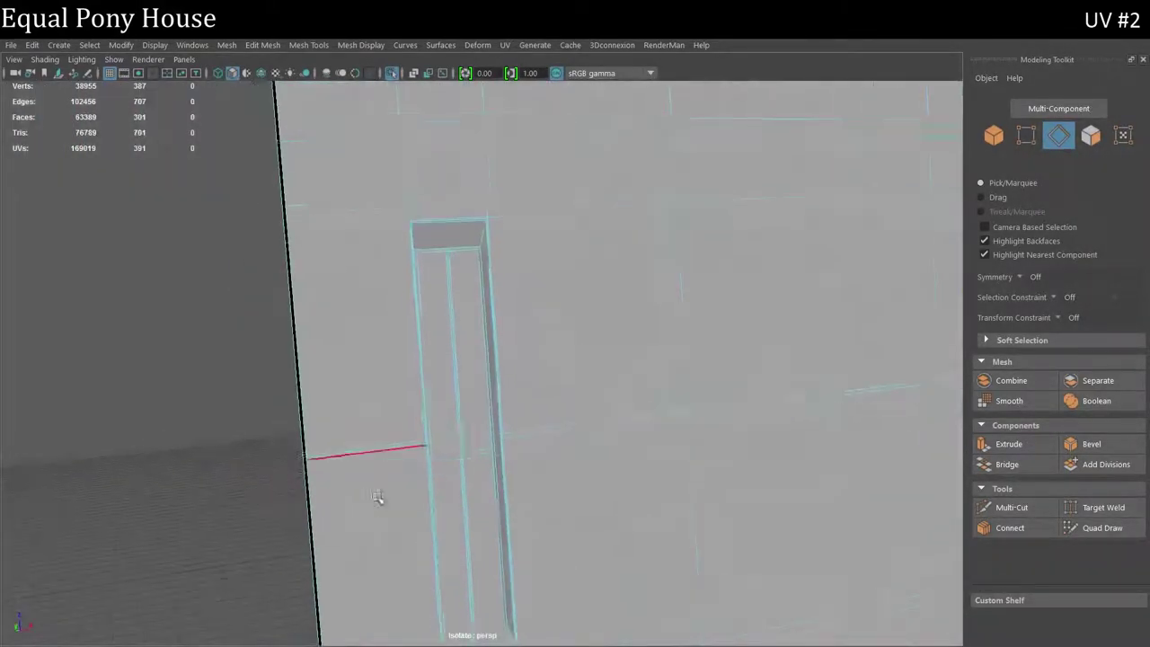
key("Delete")
- Switch to face selection and pick the right window's recess faces
key("F9")
scroll(449, 489, "down", 5)
scroll(413, 270, "down", 4)
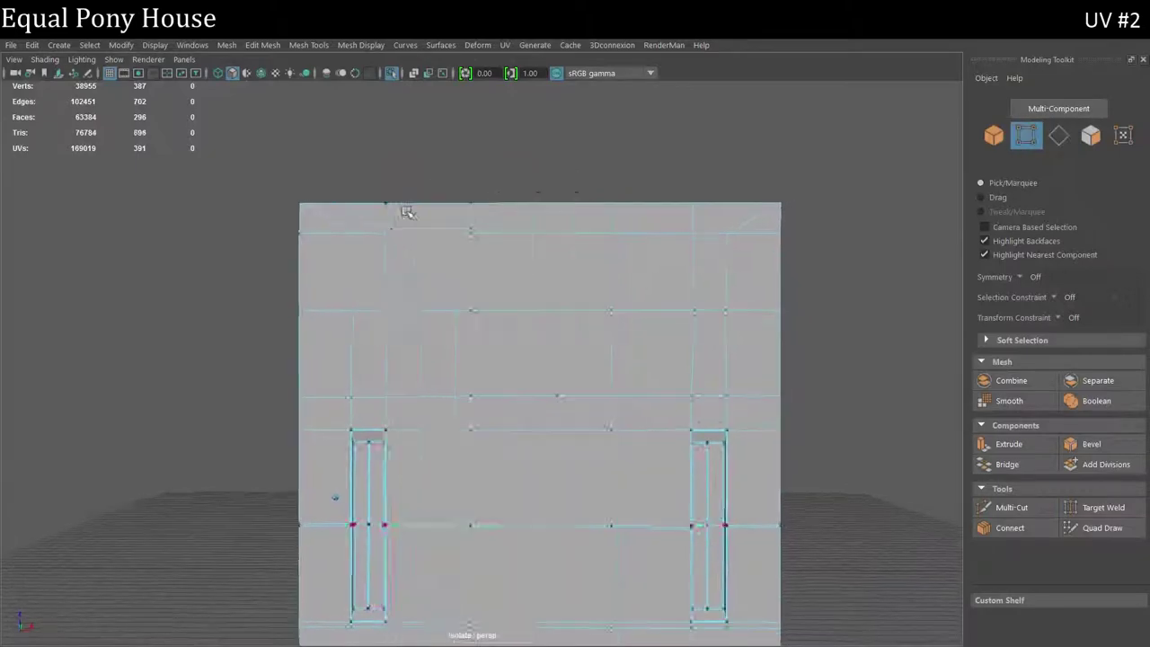
scroll(661, 629, "up", 5)
key("F11")
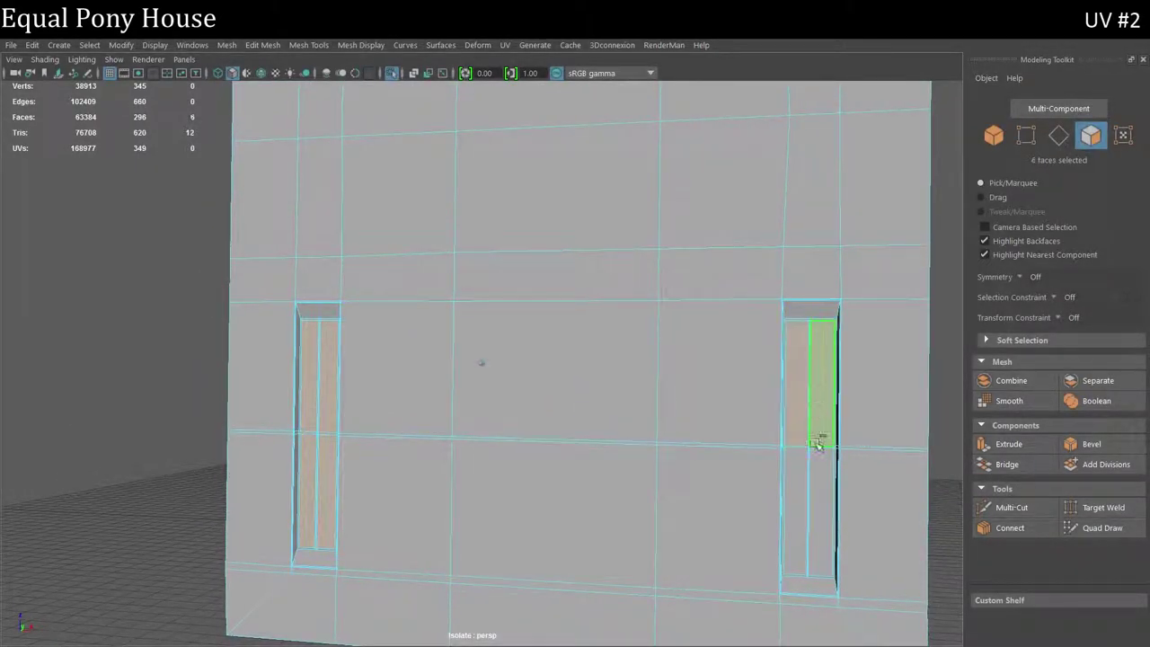
mouse_move(816, 444)
left_mouse_down("alt")
mouse_move(796, 465)
mouse_move(685, 429)
left_mouse_up("alt")
left_click(684, 429, "shift")
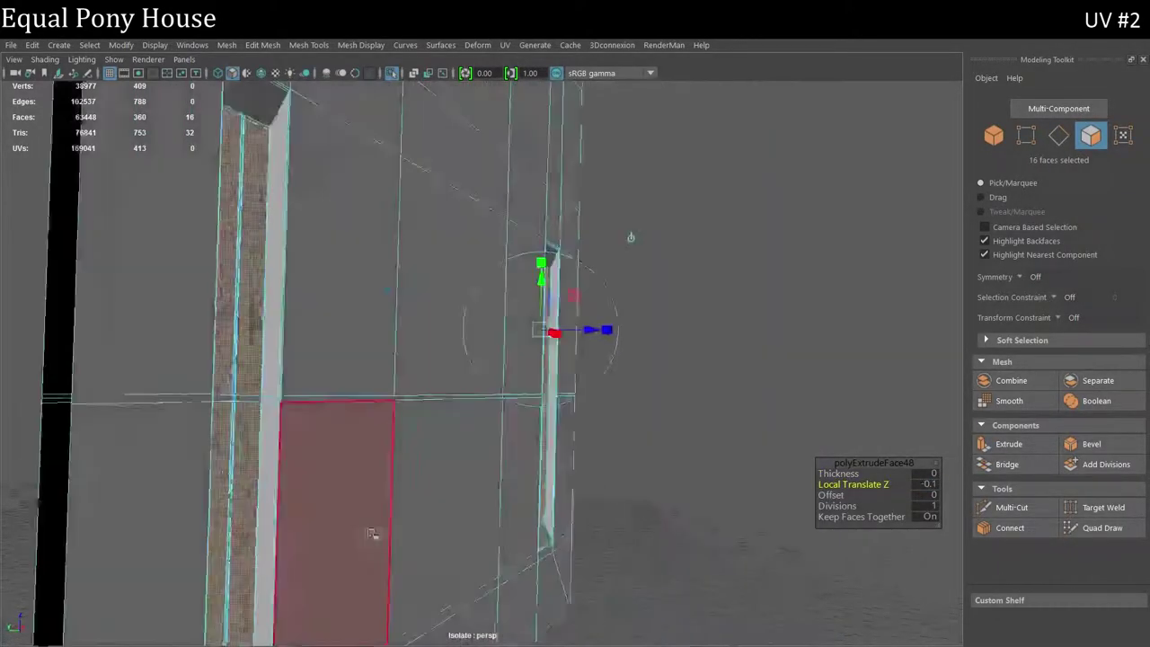
- Review the whole wall and return it to object mode
left_click_drag(371, 533, 619, 556, "alt")
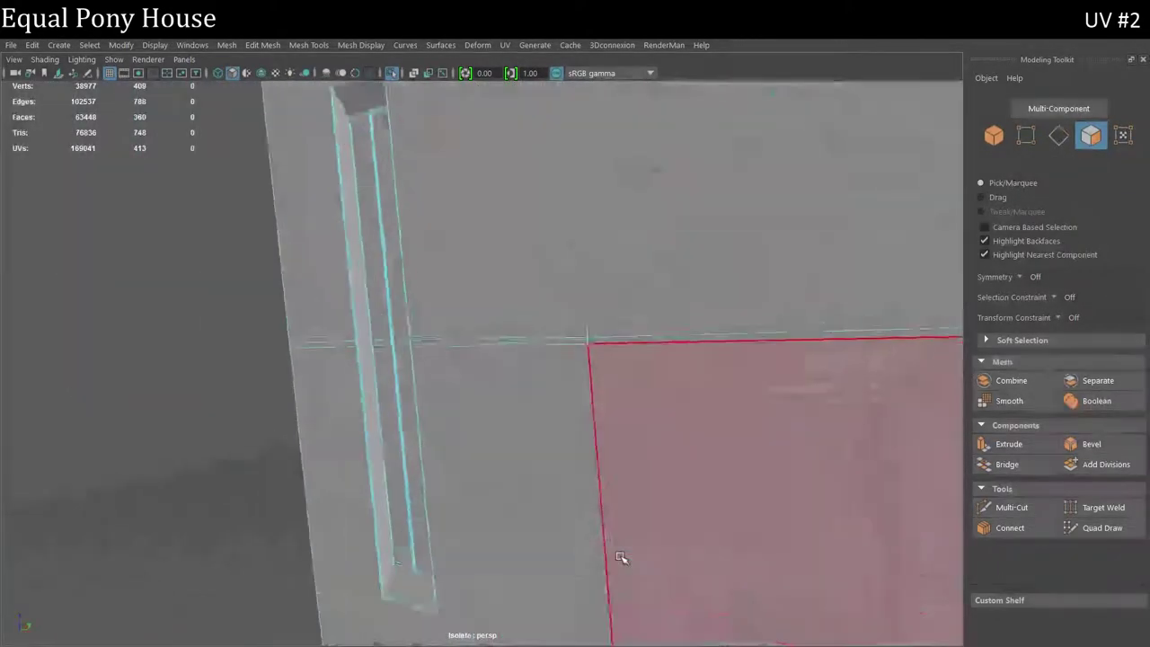
scroll(619, 554, "up", 3)
left_click_drag(702, 461, 588, 329, "alt")
scroll(560, 380, "down", 5)
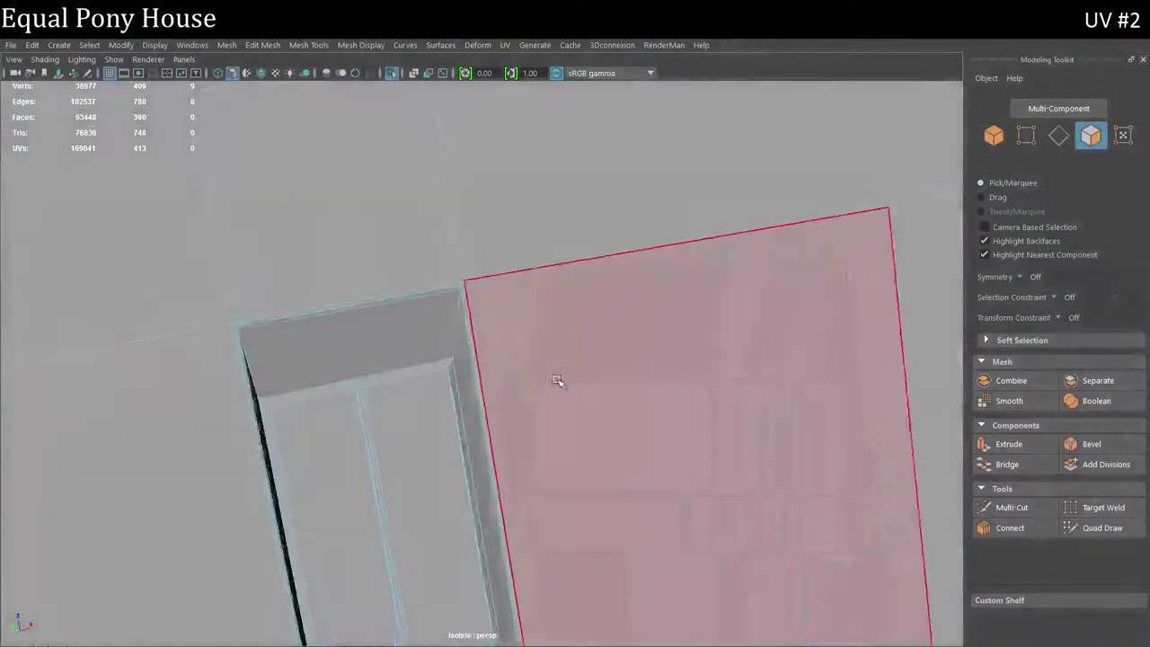
scroll(560, 383, "down", 3)
mouse_move(560, 383)
left_mouse_down("alt")
mouse_move(152, 126)
mouse_move(541, 313)
mouse_move(893, 598)
mouse_move(802, 479)
left_mouse_up("alt")
scroll(893, 598, "up", 5)
scroll(895, 594, "down", 5)
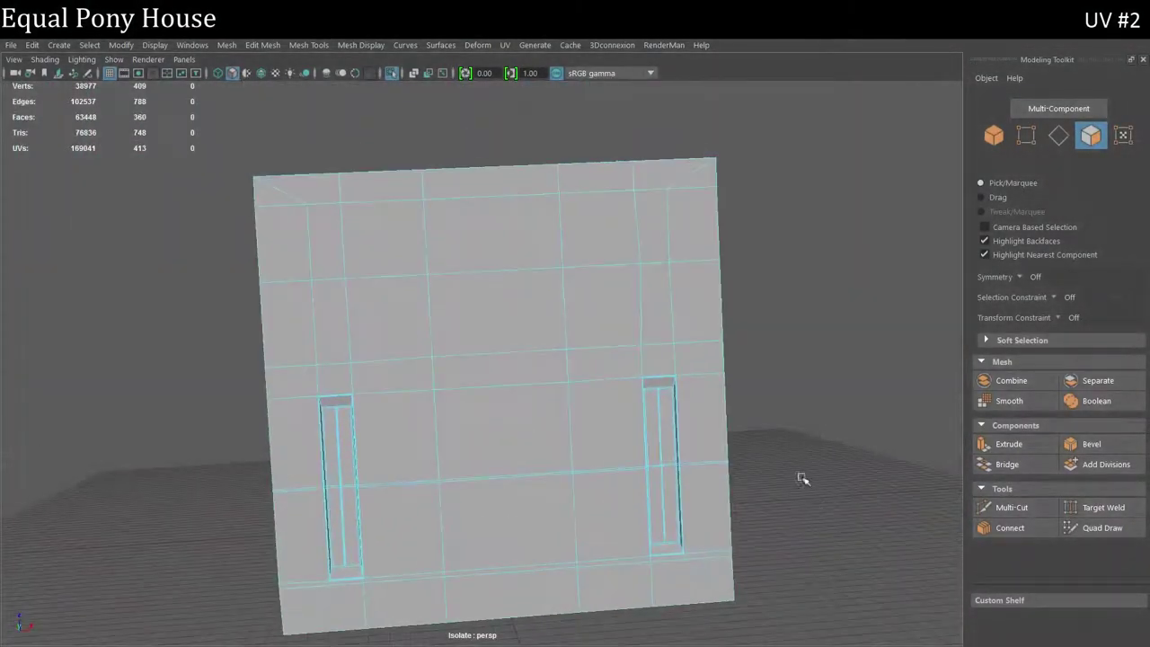
right_click_drag(616, 210, 718, 185)
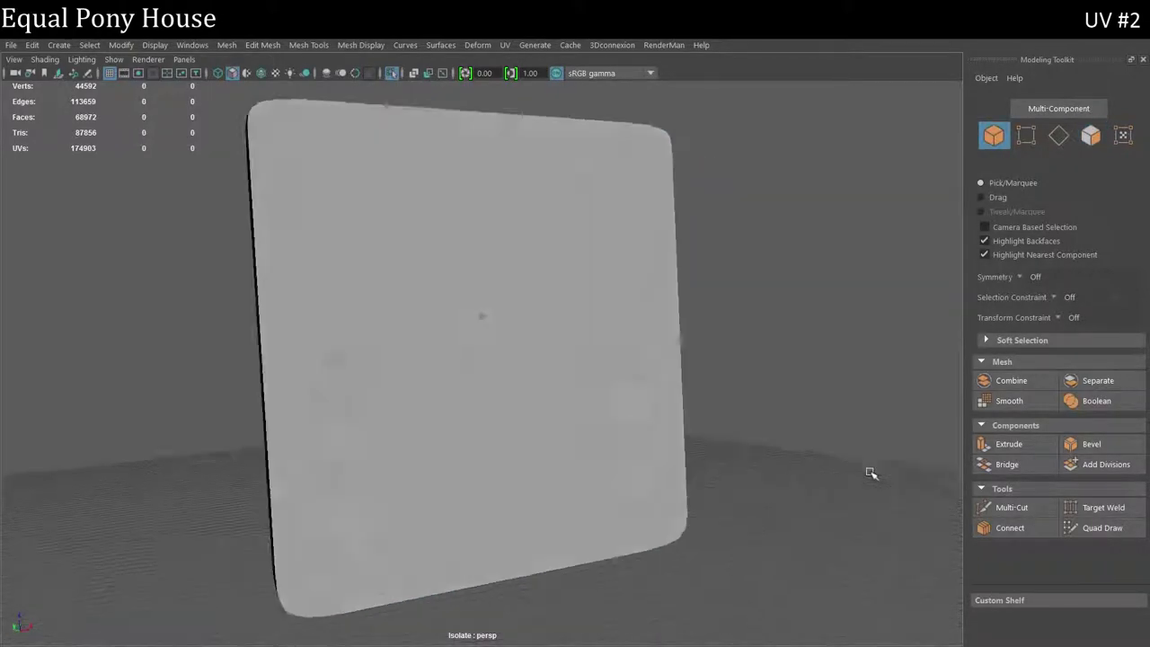
- Switch to edge selection and orbit to a front view of the wall
scroll(870, 470, "up", 5)
mouse_move(644, 210)
right_mouse_down()
mouse_move(597, 333)
mouse_move(646, 166)
right_mouse_up()
scroll(646, 166, "down", 5)
mouse_move(646, 165)
left_mouse_down("alt")
mouse_move(590, 449)
mouse_move(713, 449)
left_mouse_up("alt")
scroll(660, 482, "up", 3)
mouse_move(660, 482)
left_mouse_down("alt")
mouse_move(516, 521)
mouse_move(565, 477)
left_mouse_up("alt")
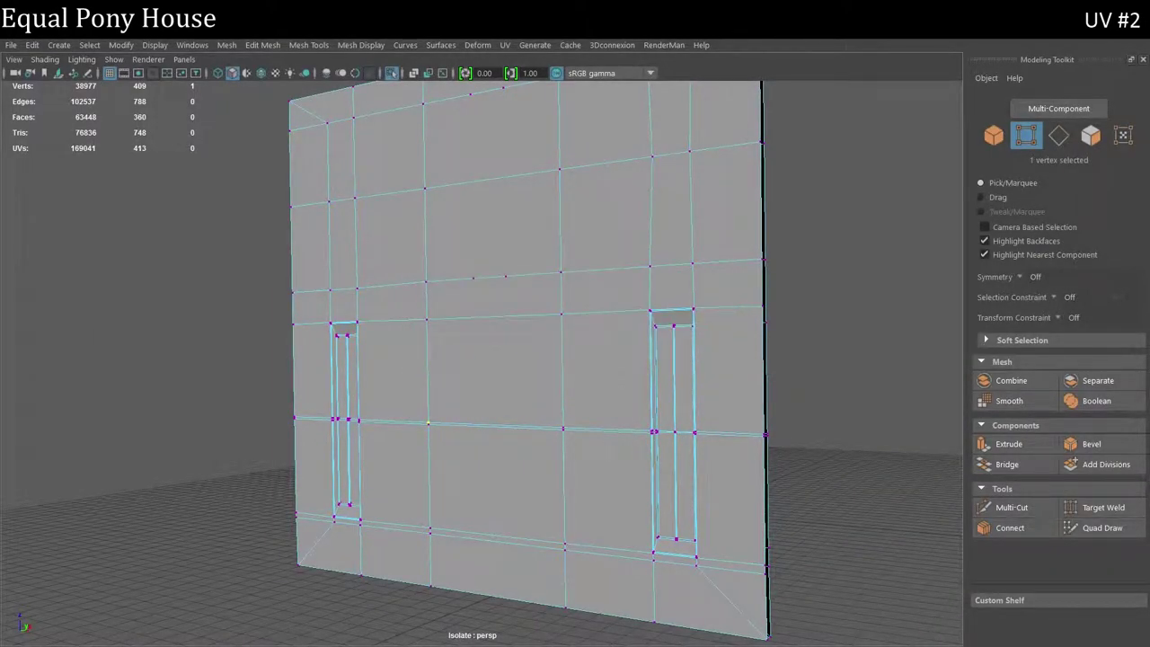
- Select all wall faces plus three recess strip faces, then exit isolation to show the whole house
right_click_drag(372, 252, 431, 333)
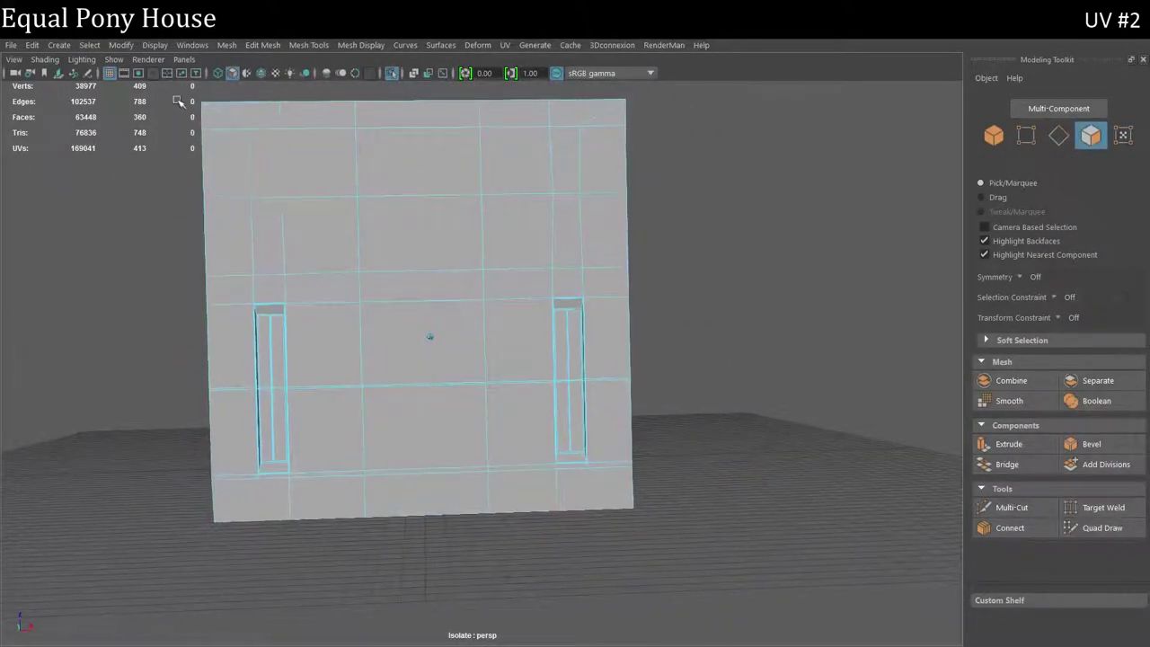
scroll(290, 360, "down", 3)
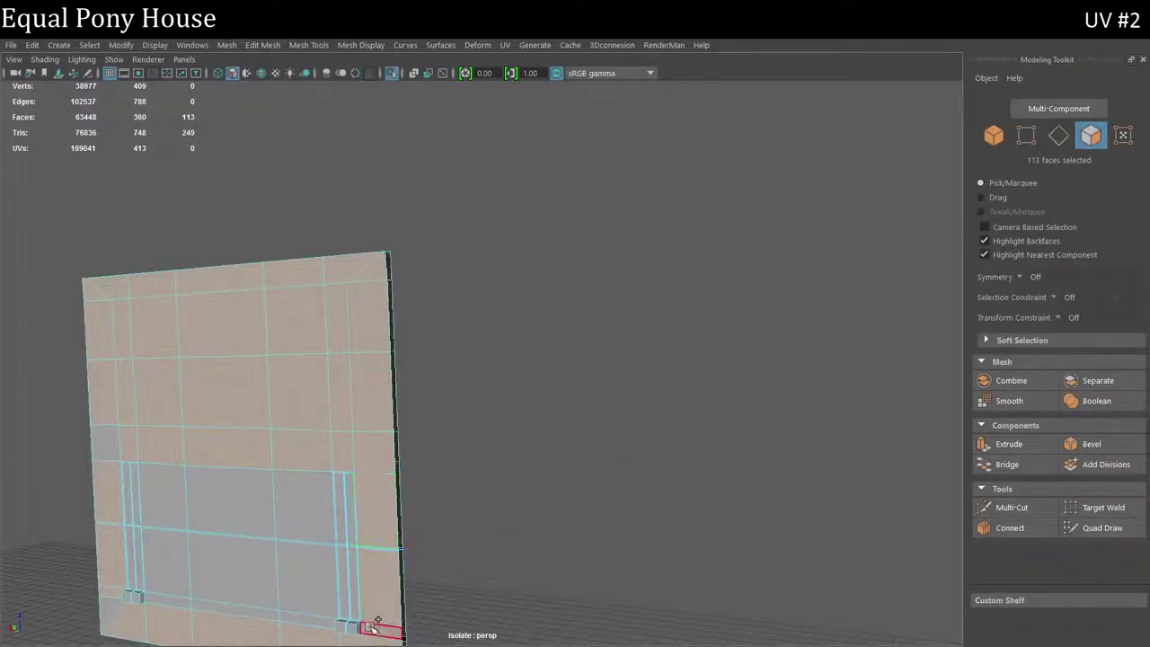
left_click(314, 532, "shift")
scroll(328, 548, "up", 5)
left_click(451, 526, "shift")
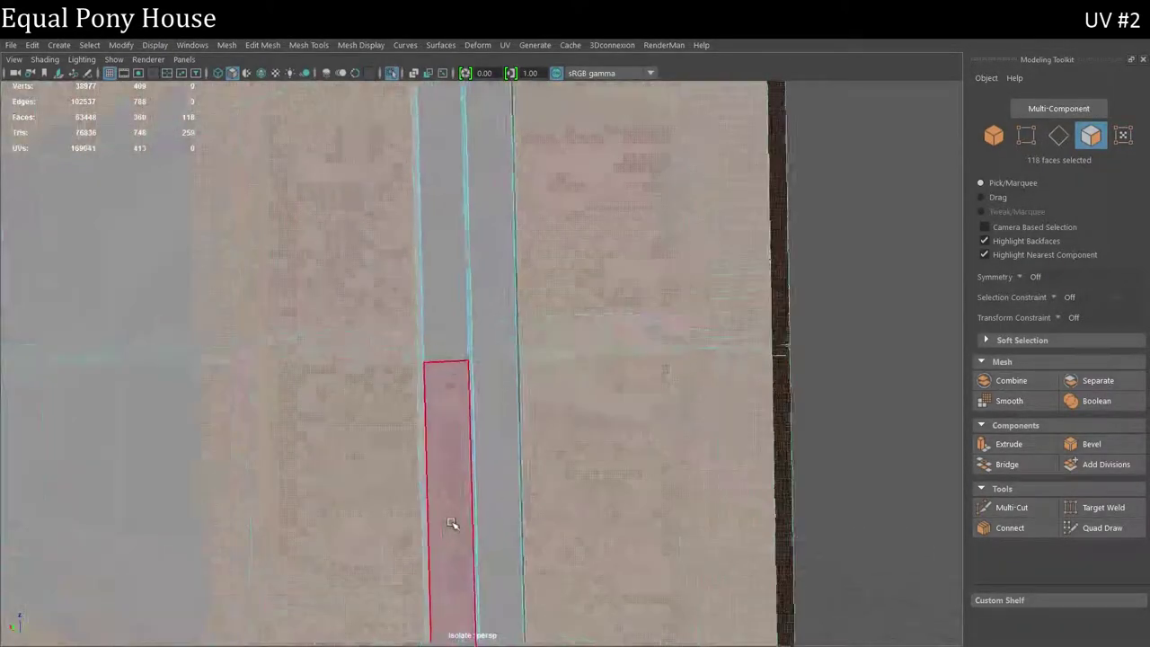
scroll(452, 528, "up", 2)
scroll(451, 529, "up", 2)
scroll(431, 521, "up", 3)
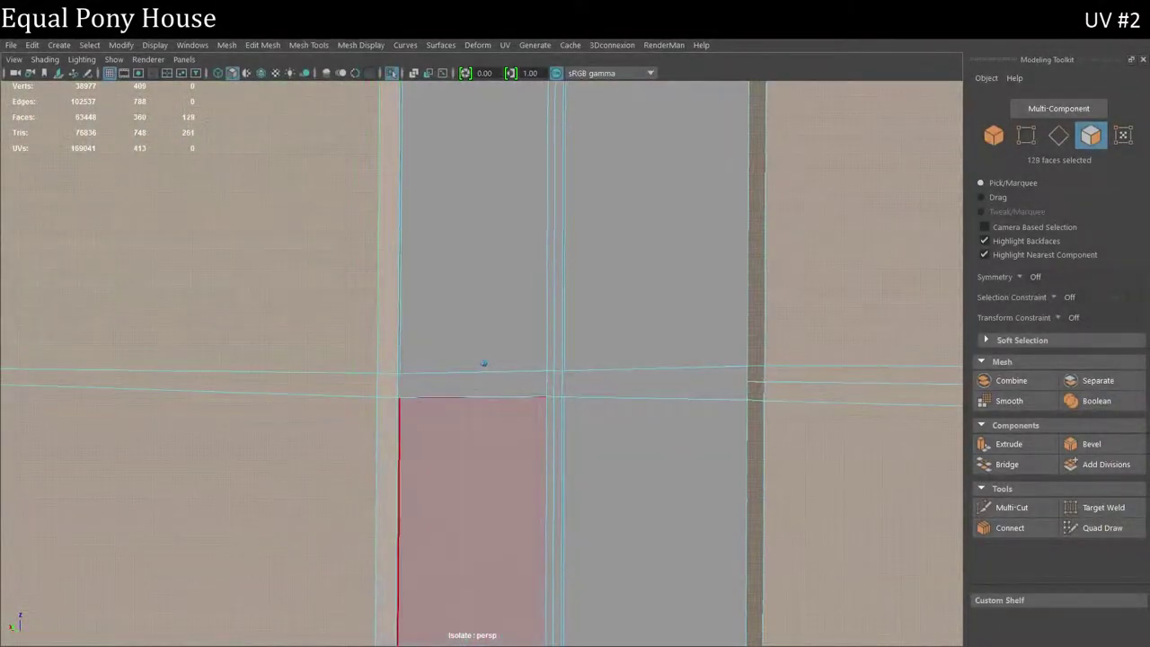
scroll(483, 363, "down", 2)
left_click(604, 449, "shift")
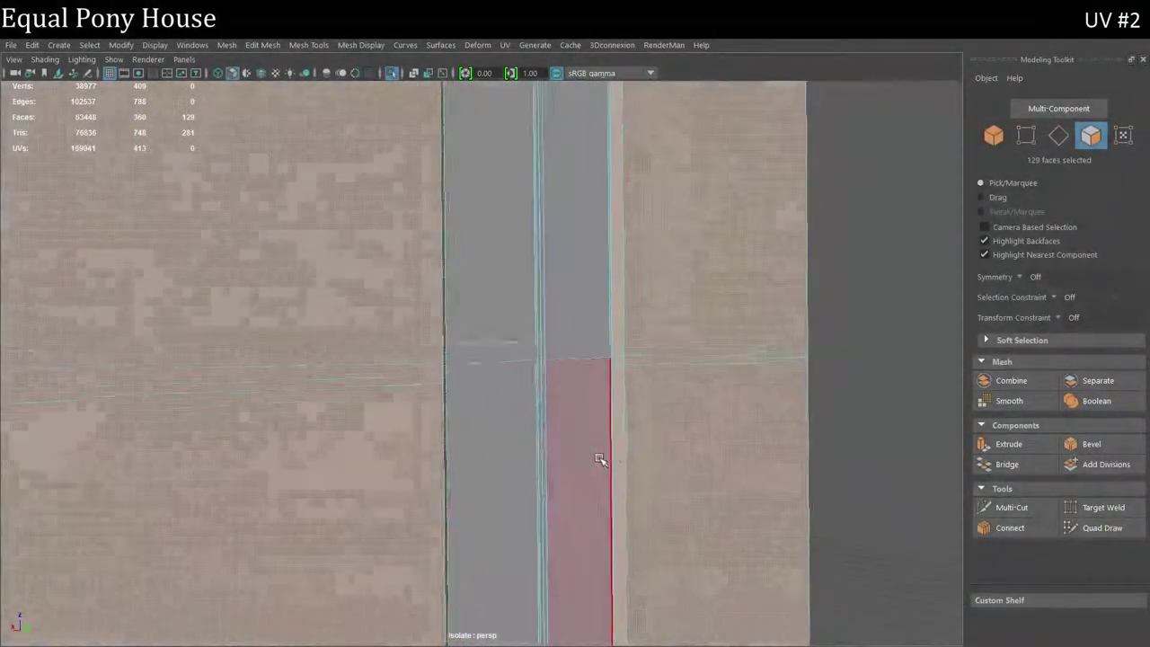
scroll(600, 460, "down", 1)
key("ctrl+1")
scroll(488, 454, "down", 5)
- Isolate the door-frame wall panel on its own and frame the view on it
scroll(337, 436, "up", 1)
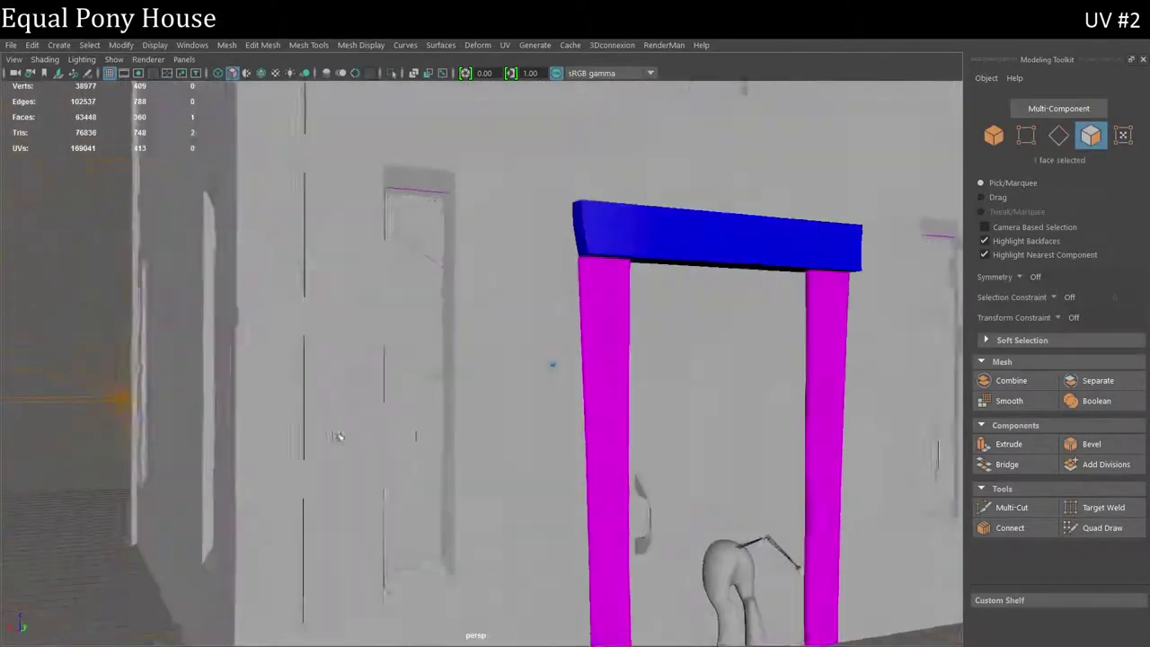
mouse_move(488, 208)
right_mouse_down()
mouse_move(566, 185)
mouse_move(557, 179)
right_mouse_up()
left_click(275, 73)
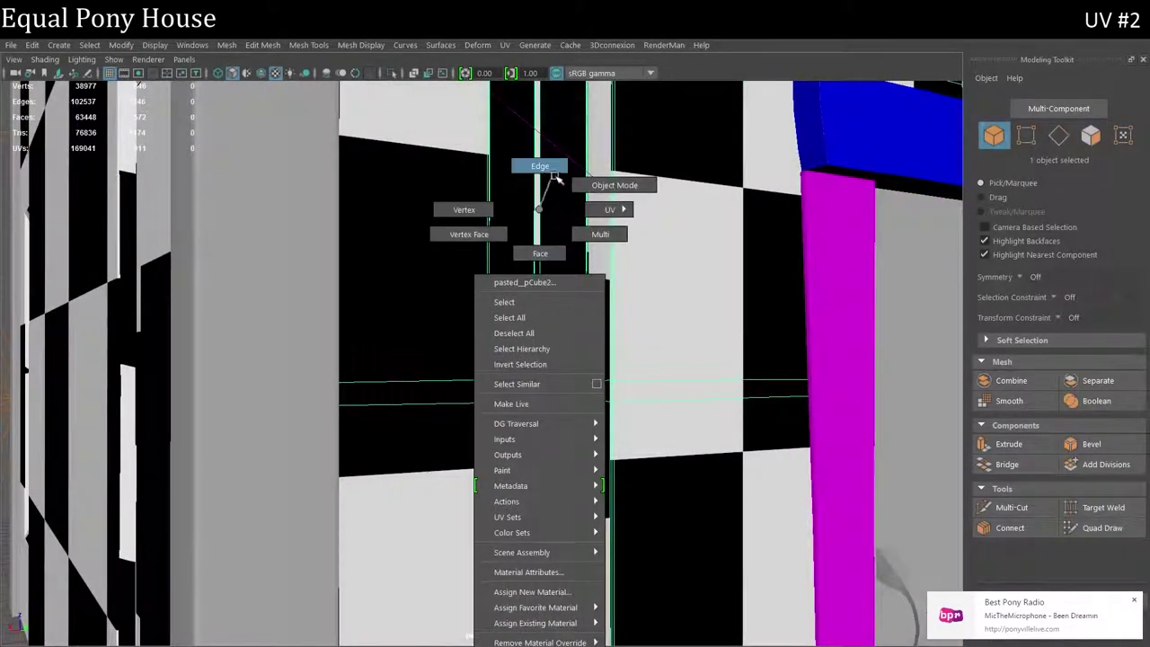
left_click(275, 72)
scroll(523, 508, "down", 10)
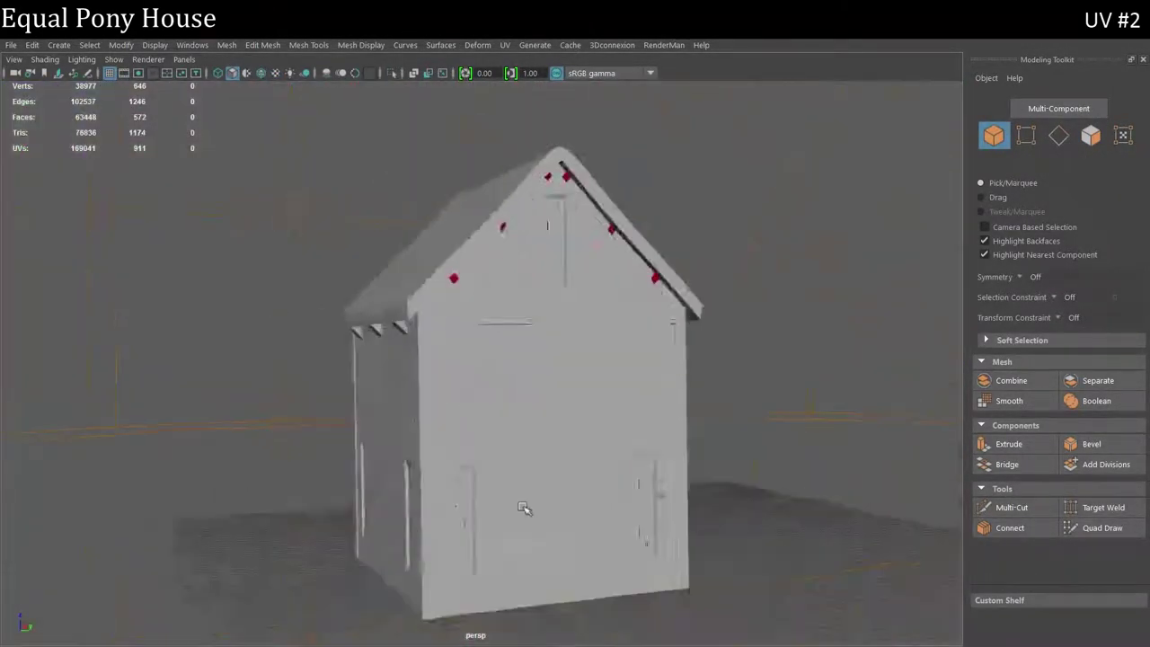
left_click(475, 385)
key("ctrl+1")
key("f")
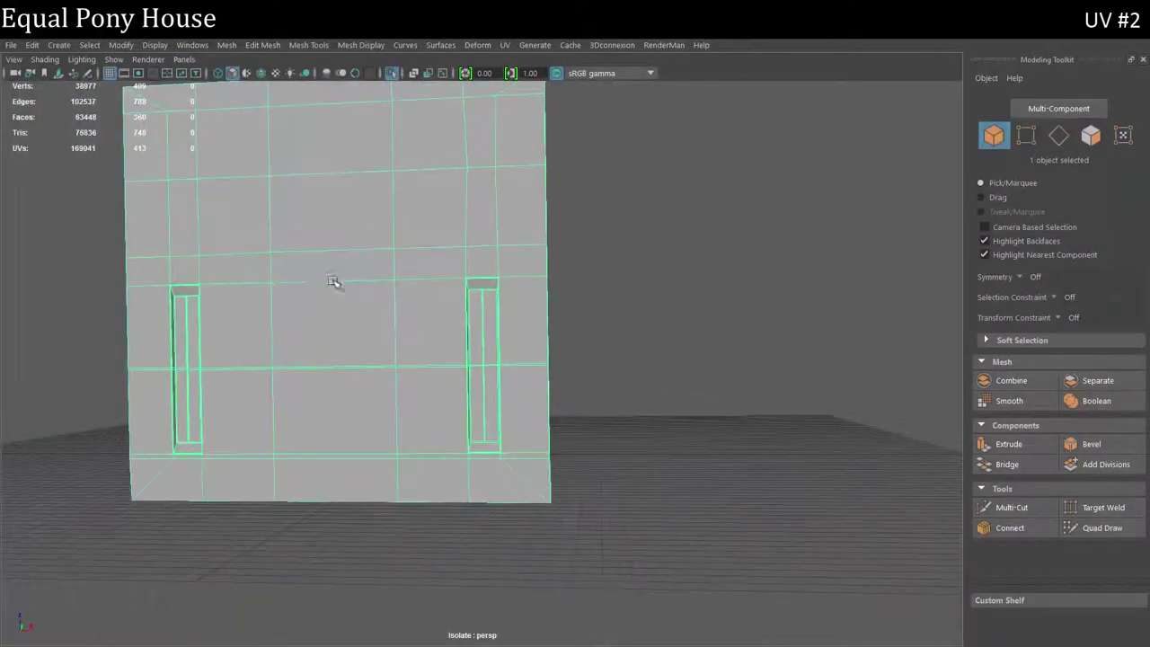
scroll(332, 282, "down", 3)
- In face mode, select the upper wall faces, the faces beside and below the recess, and the bottom strip
key("F11")
mouse_move(205, 164)
left_mouse_down()
mouse_move(543, 282)
mouse_move(550, 306)
left_mouse_up()
scroll(606, 477, "up", 5)
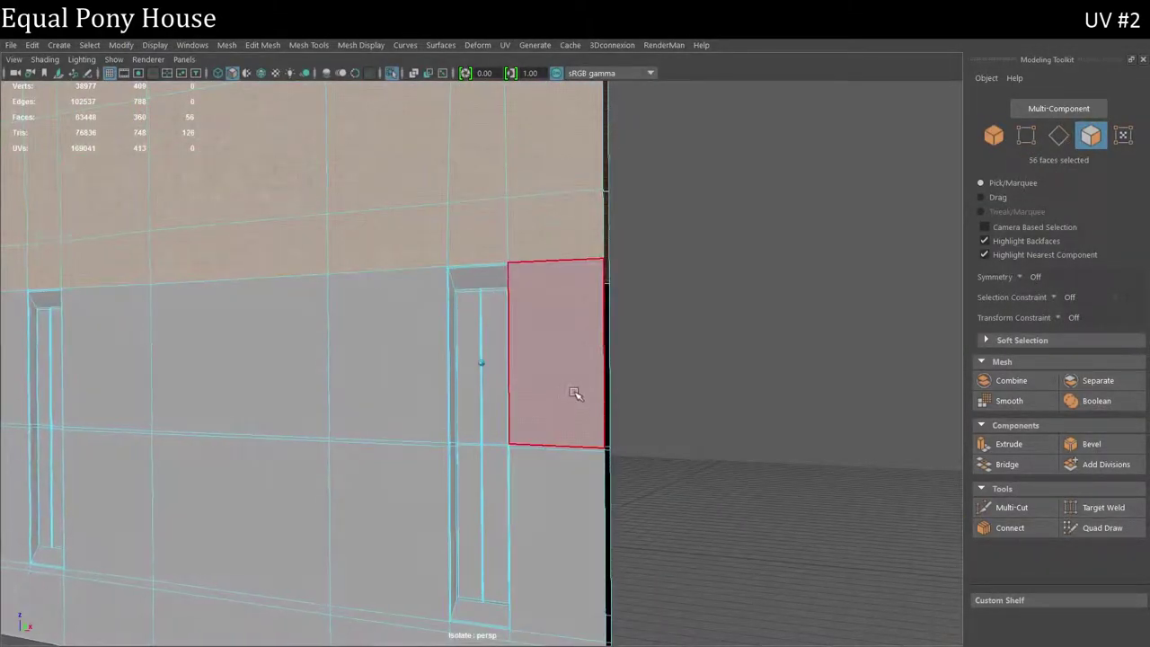
left_click_drag(575, 394, 503, 308, "alt")
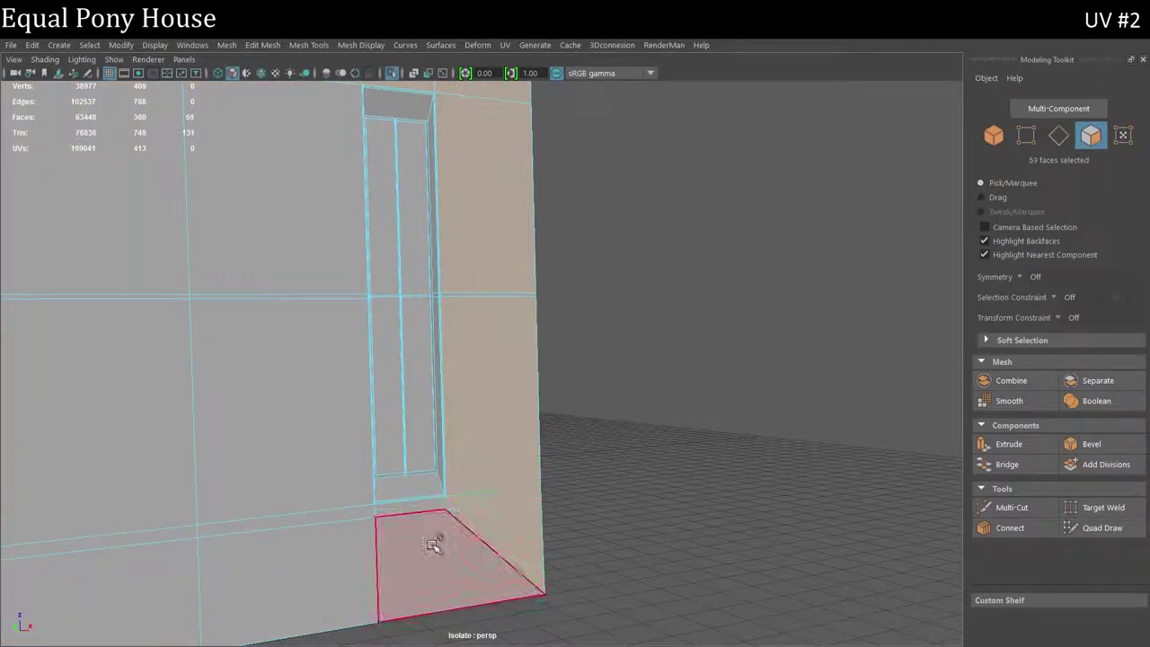
left_click_drag(432, 544, 224, 465, "alt")
left_click(224, 465, "shift")
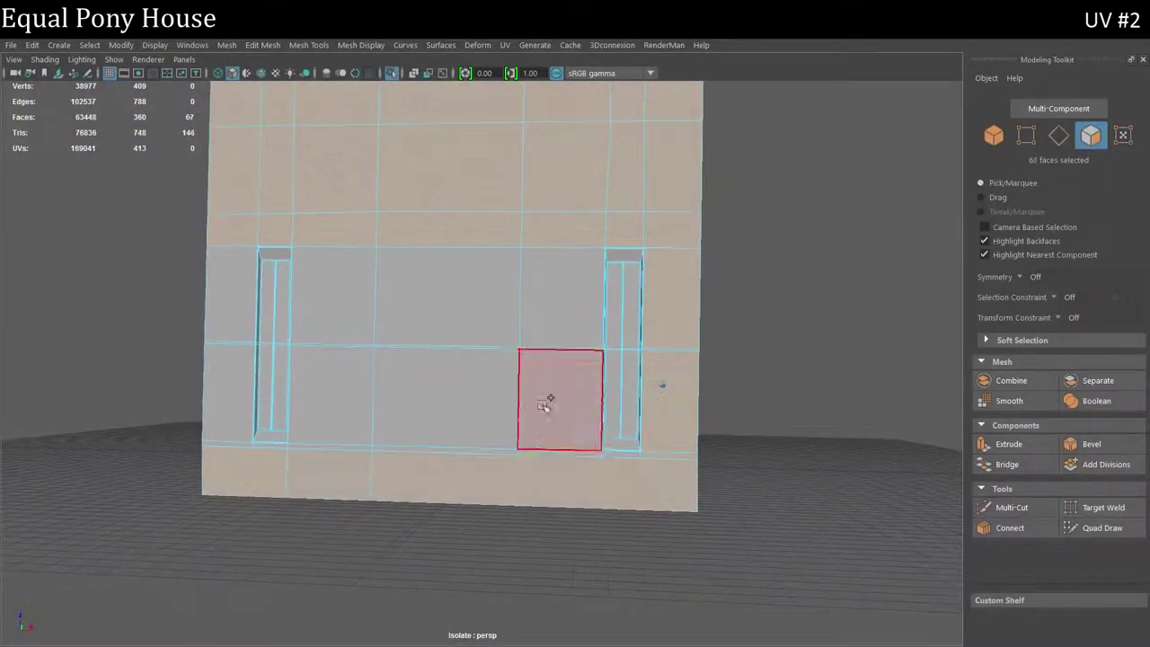
left_click(248, 446, "shift")
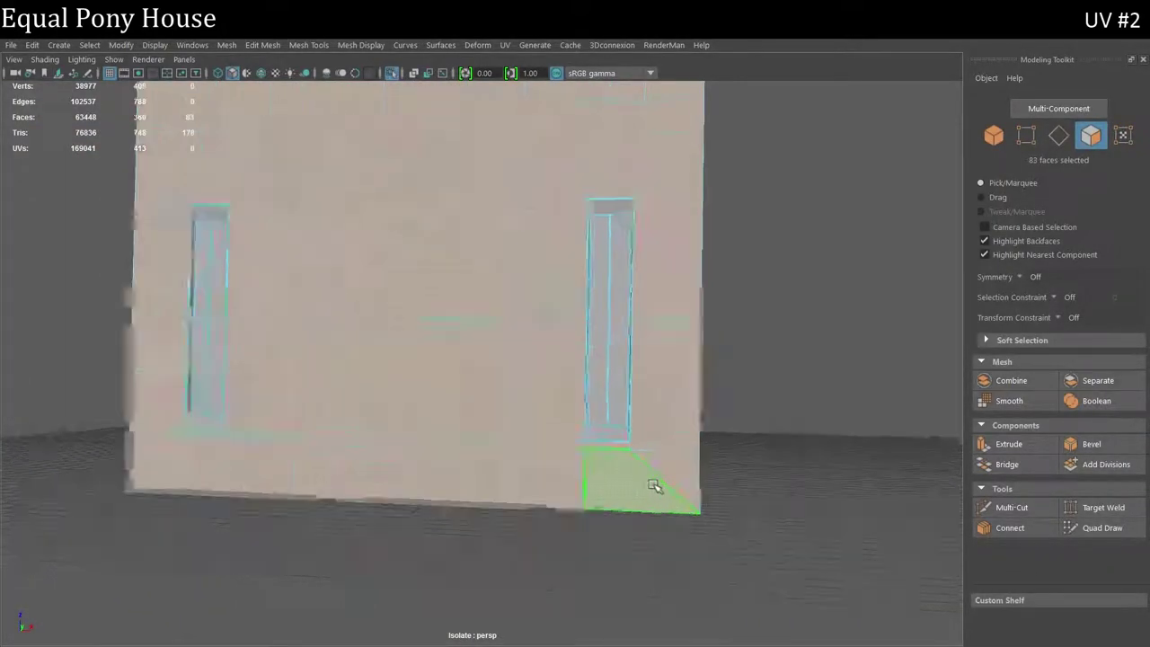
scroll(341, 558, "up", 5)
left_click(249, 539, "shift")
- Add the corner bottom face and the remaining outer faces left and right of the recesses
left_click_drag(249, 539, 608, 624, "alt")
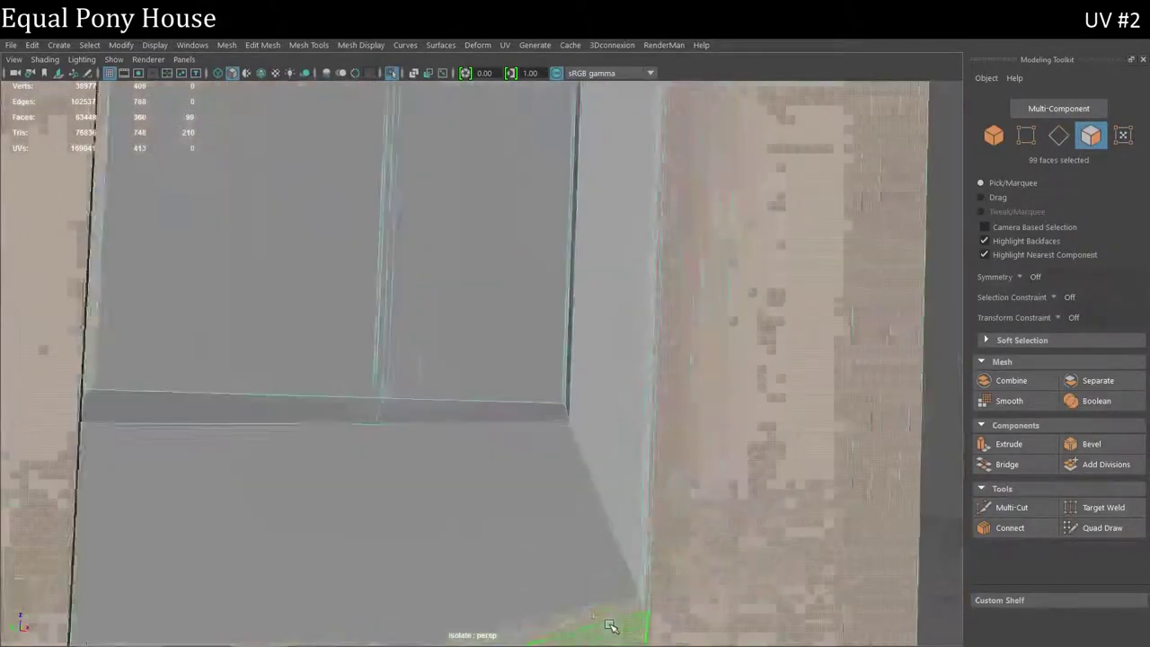
scroll(608, 623, "up", 5)
scroll(608, 624, "down", 5)
left_click(590, 547, "shift")
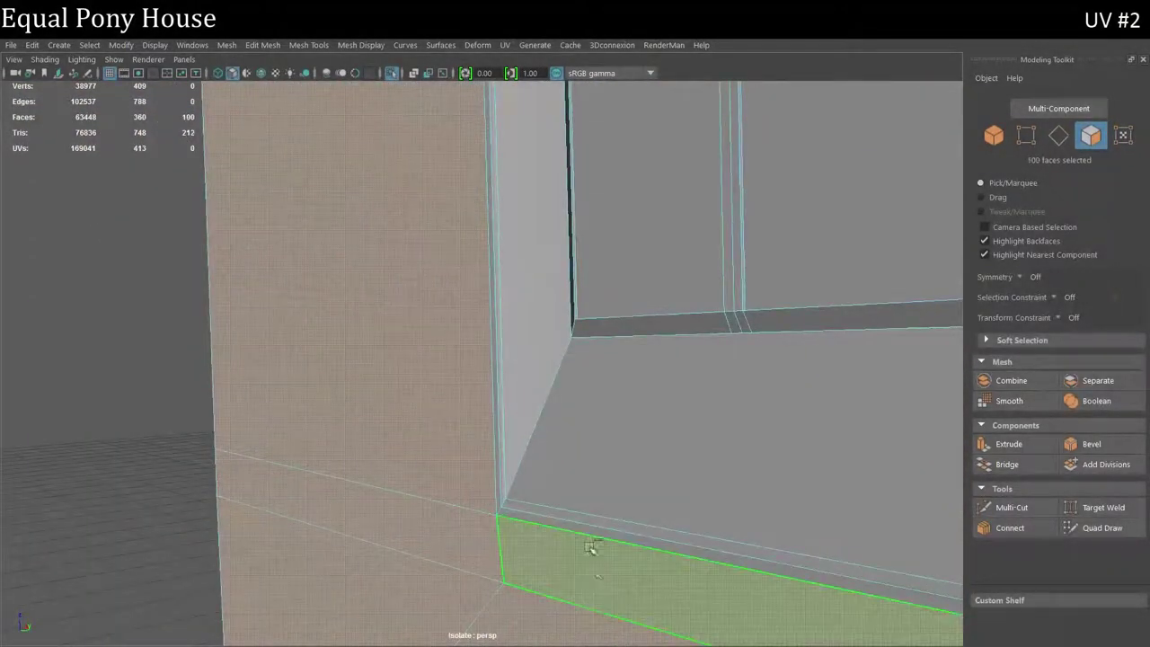
left_click(498, 481, "shift")
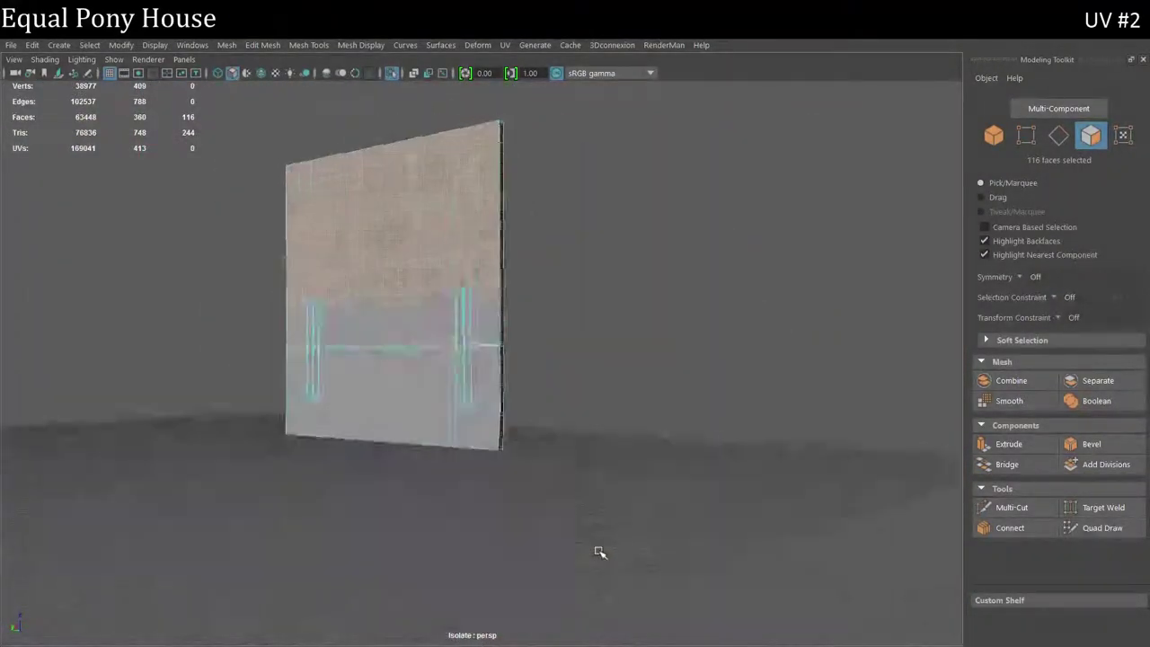
left_click(554, 439, "shift")
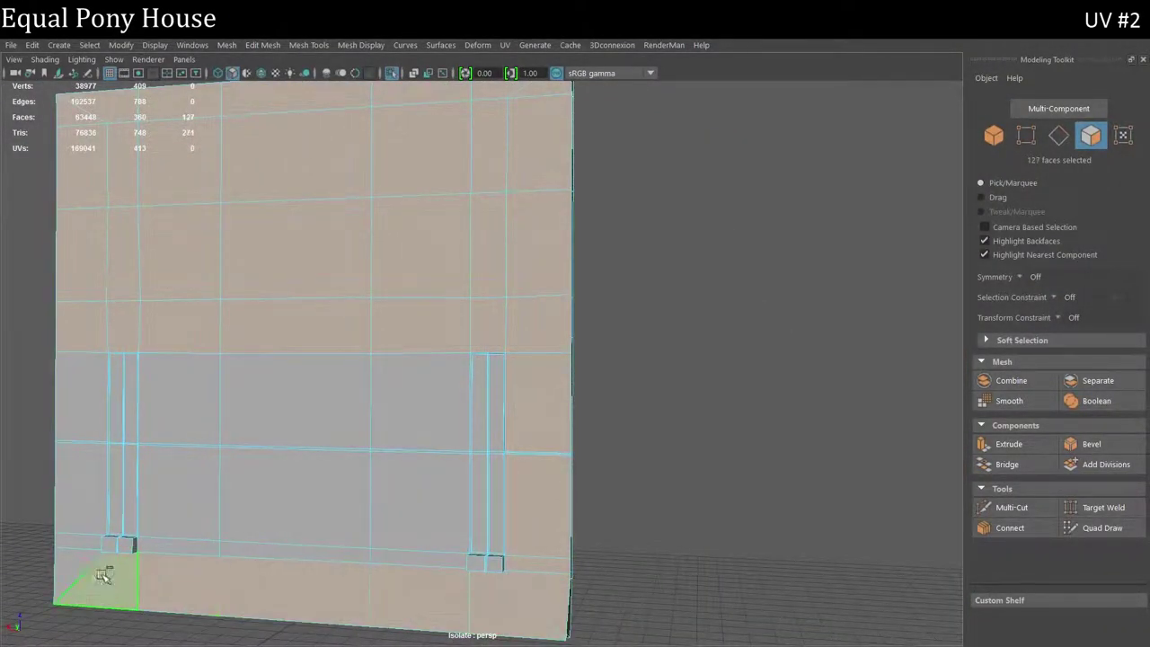
scroll(392, 500, "up", 5)
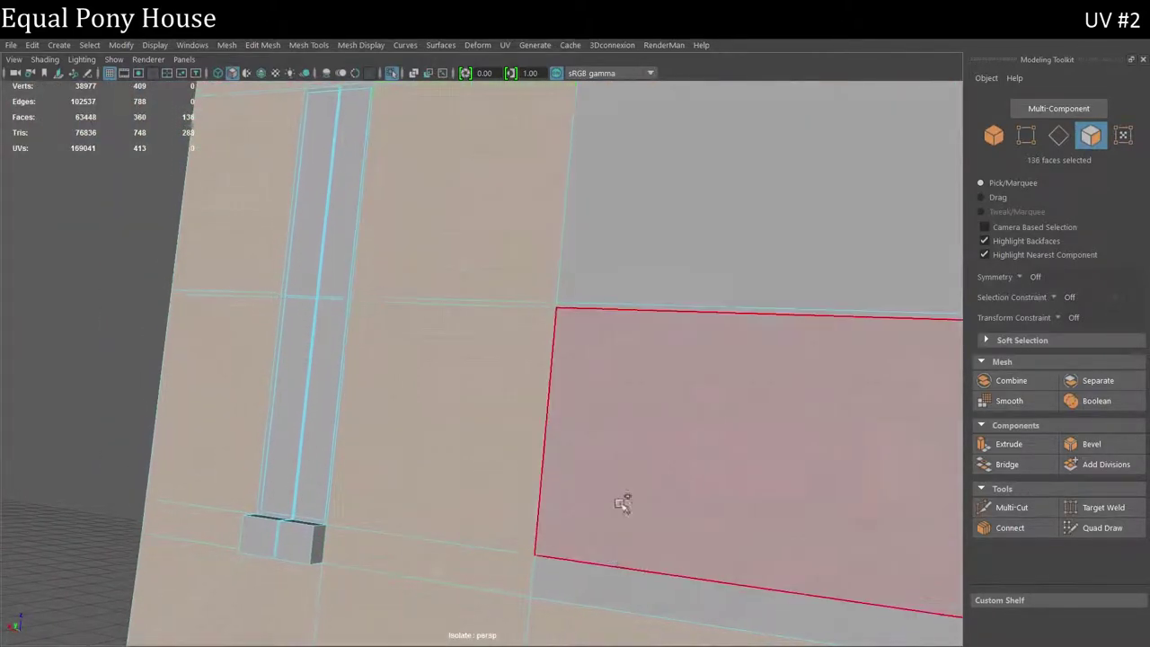
left_click(658, 265, "shift")
scroll(659, 265, "down", 5)
left_click(624, 477, "shift")
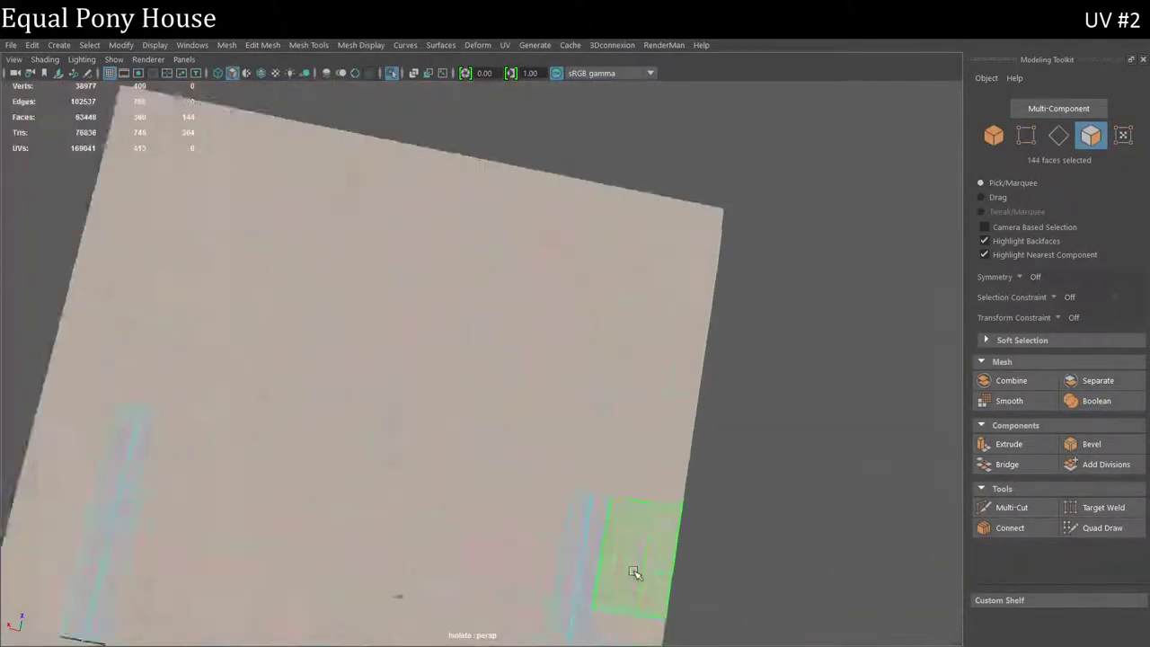
scroll(638, 569, "up", 5)
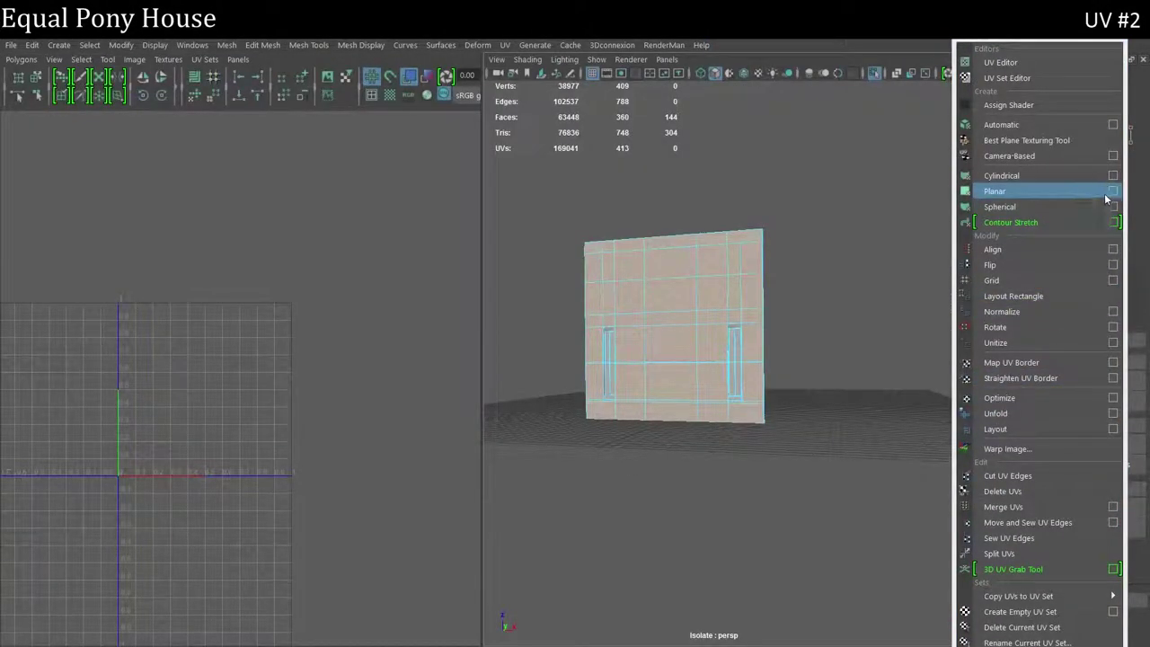
- Apply a UV Planar projection to the selected wall faces
left_click(1113, 190)
left_click(934, 588)
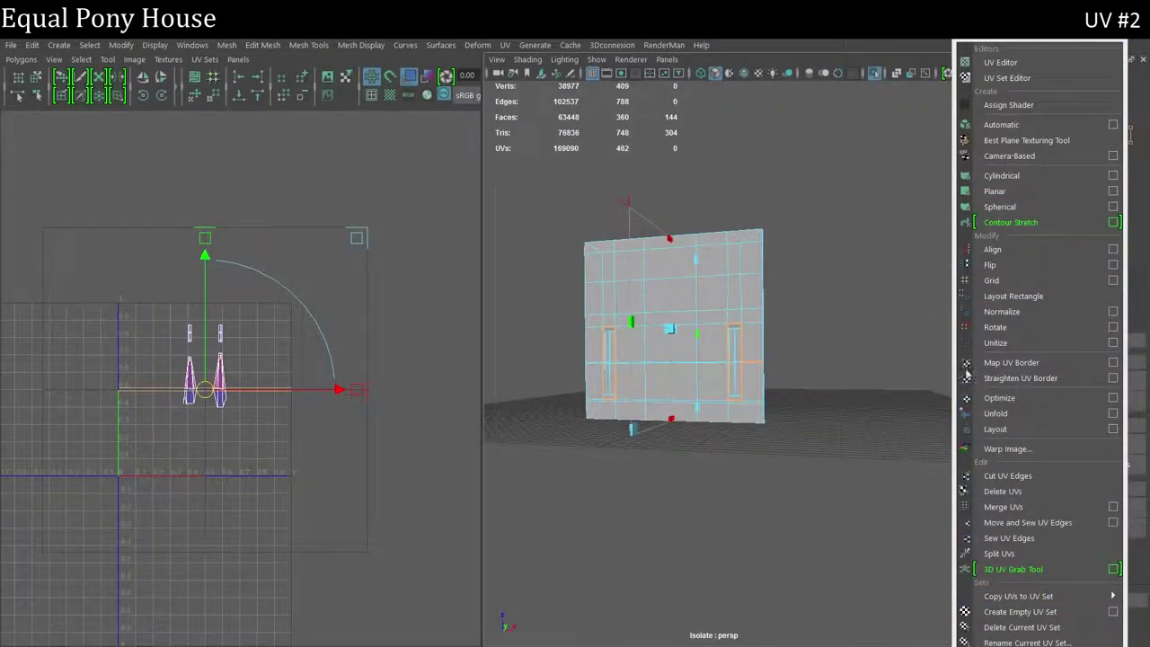
left_click(1113, 191)
left_click(938, 586)
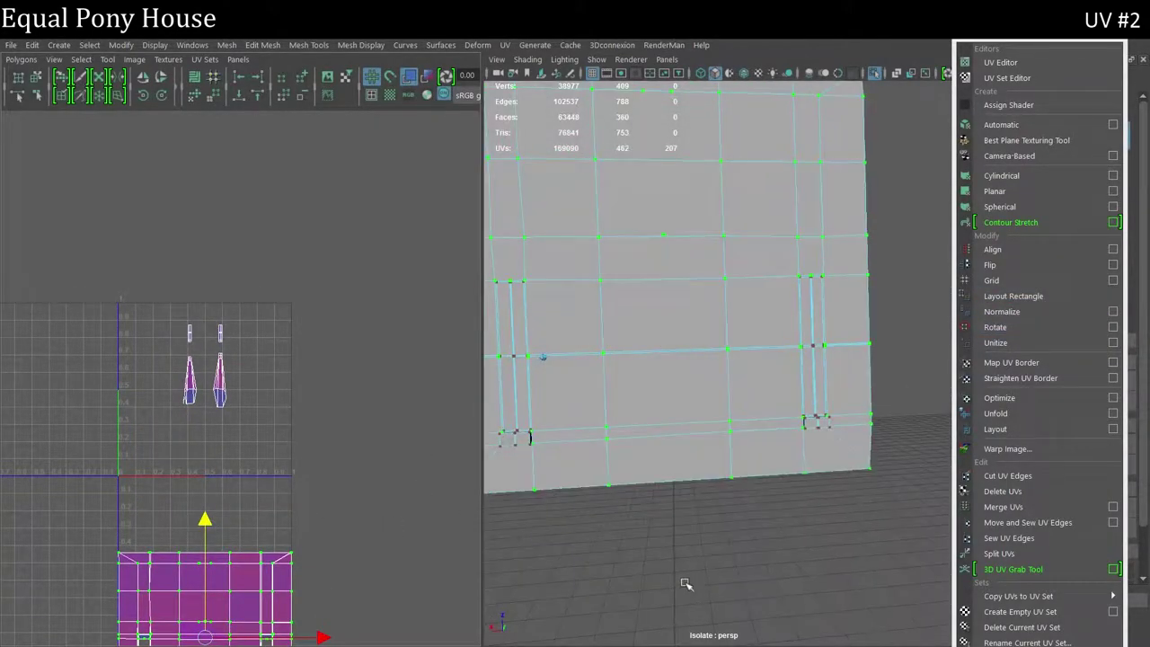
- Maximize the perspective view and swing it to face the wall front-on
key("space")
scroll(538, 561, "up", 5)
left_click(359, 559)
mouse_move(359, 560)
left_mouse_down("alt")
mouse_move(511, 564)
mouse_move(580, 509)
mouse_move(503, 620)
mouse_move(487, 564)
mouse_move(603, 575)
mouse_move(531, 236)
left_mouse_up("alt")
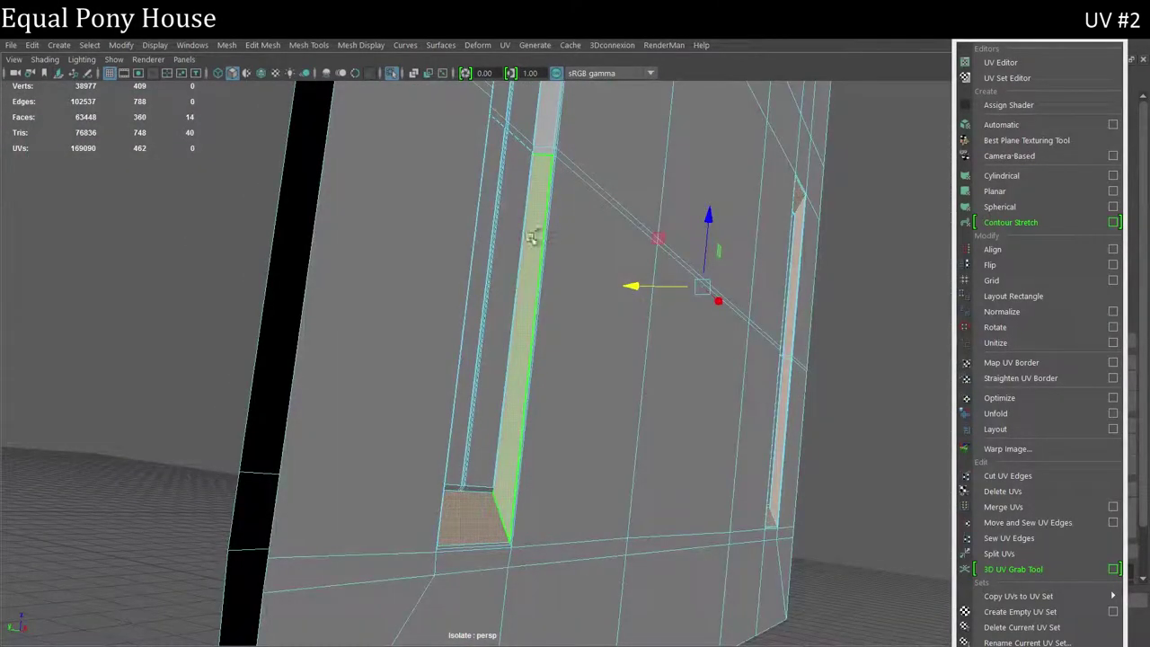
key("f")
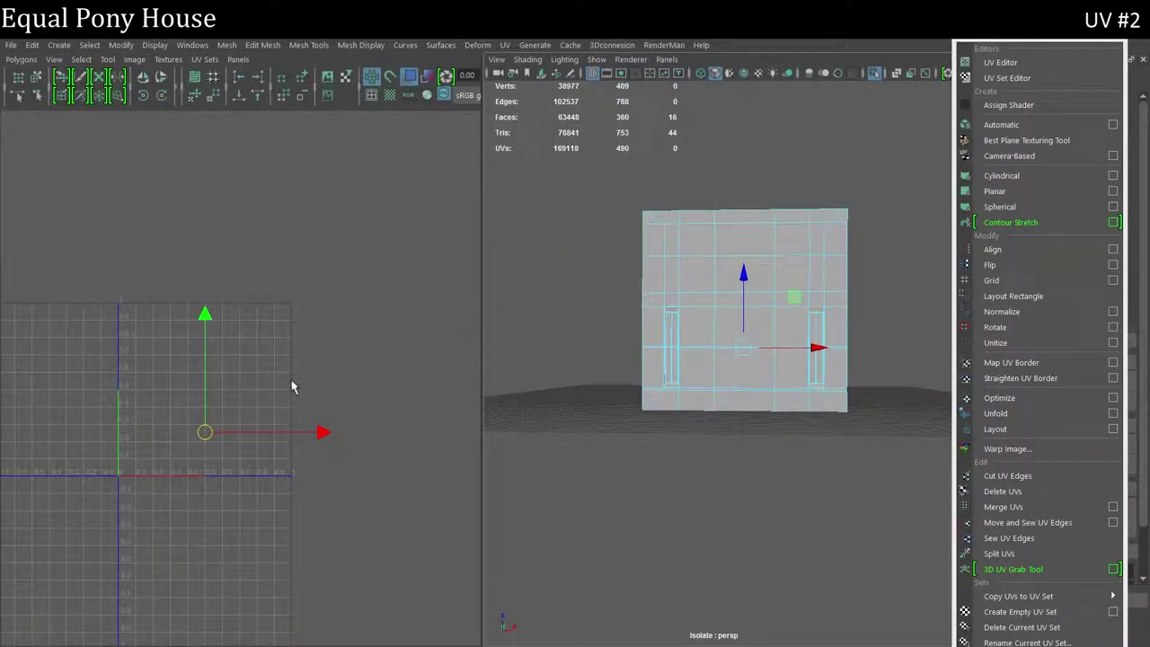
- Show the UV view, shift the wall's projected UVs, and select the door-frame faces
right_click_drag(736, 210, 736, 256)
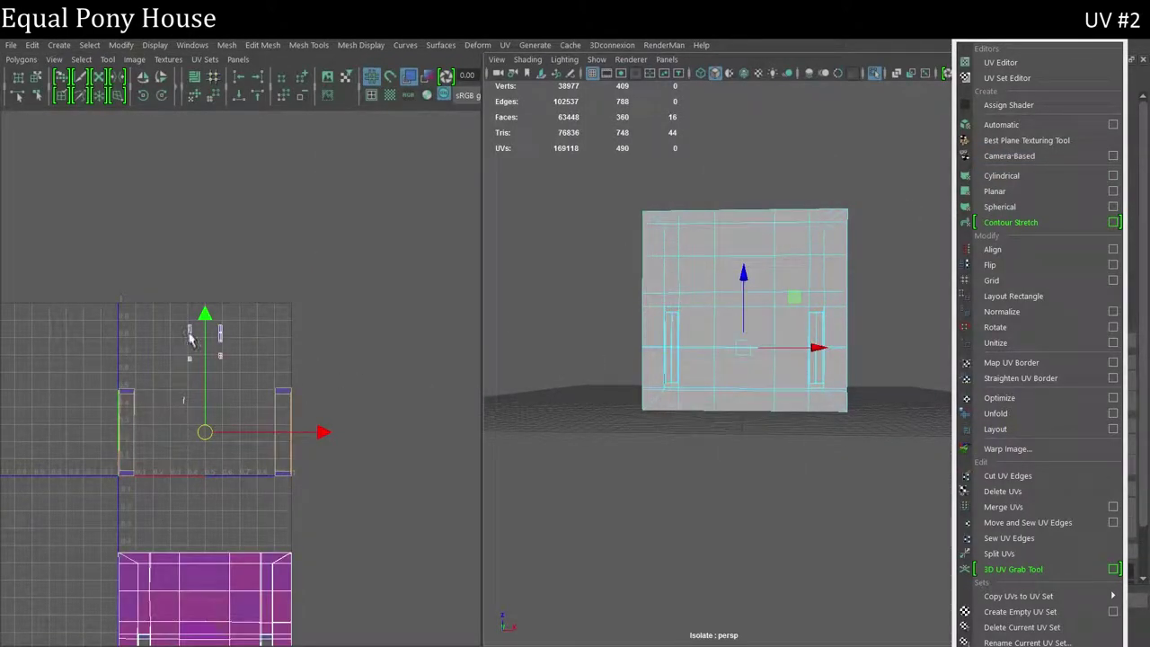
left_click_drag(470, 436, 501, 462, "alt")
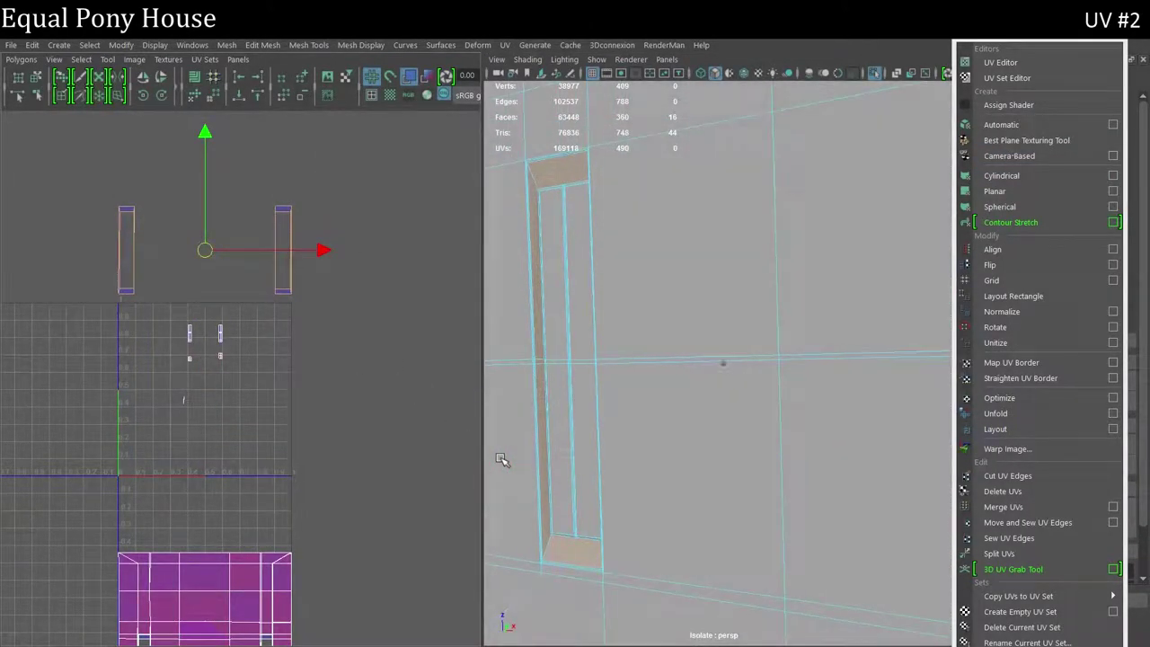
left_click_drag(326, 597, 401, 512)
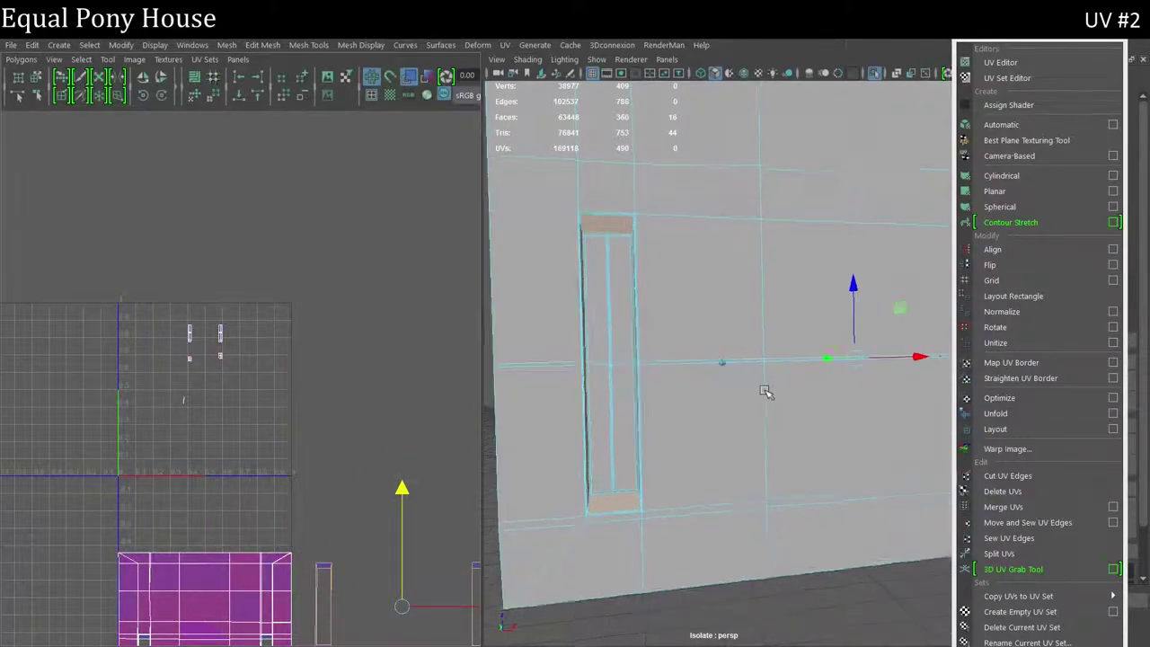
key("f")
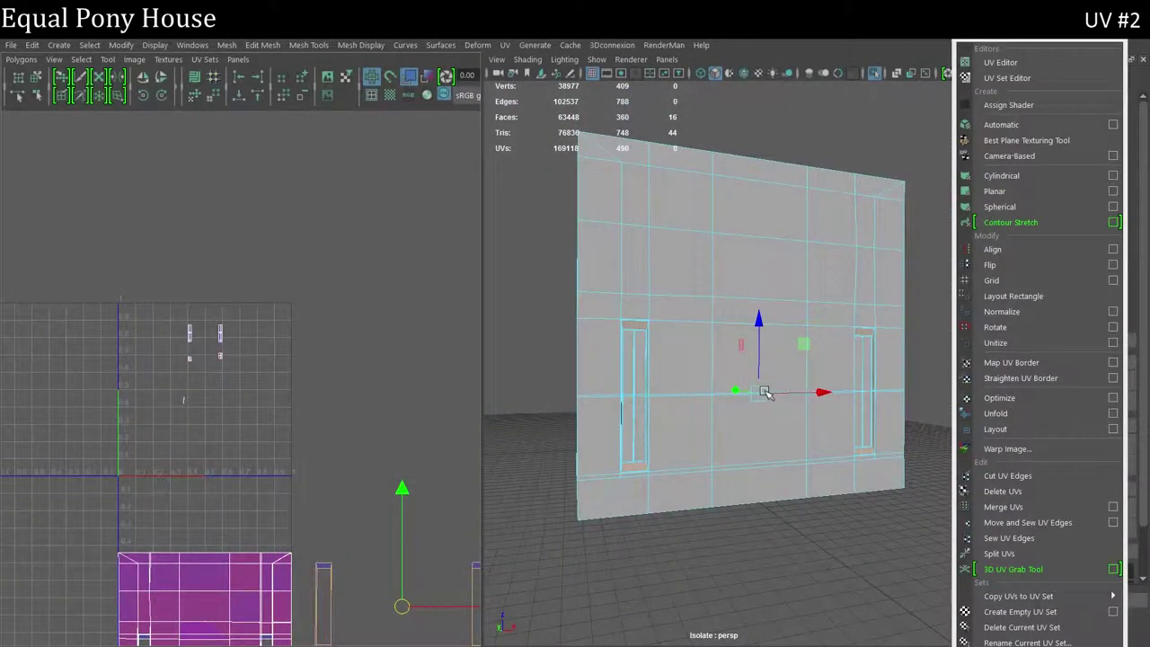
scroll(683, 381, "up", 5)
right_click(714, 223)
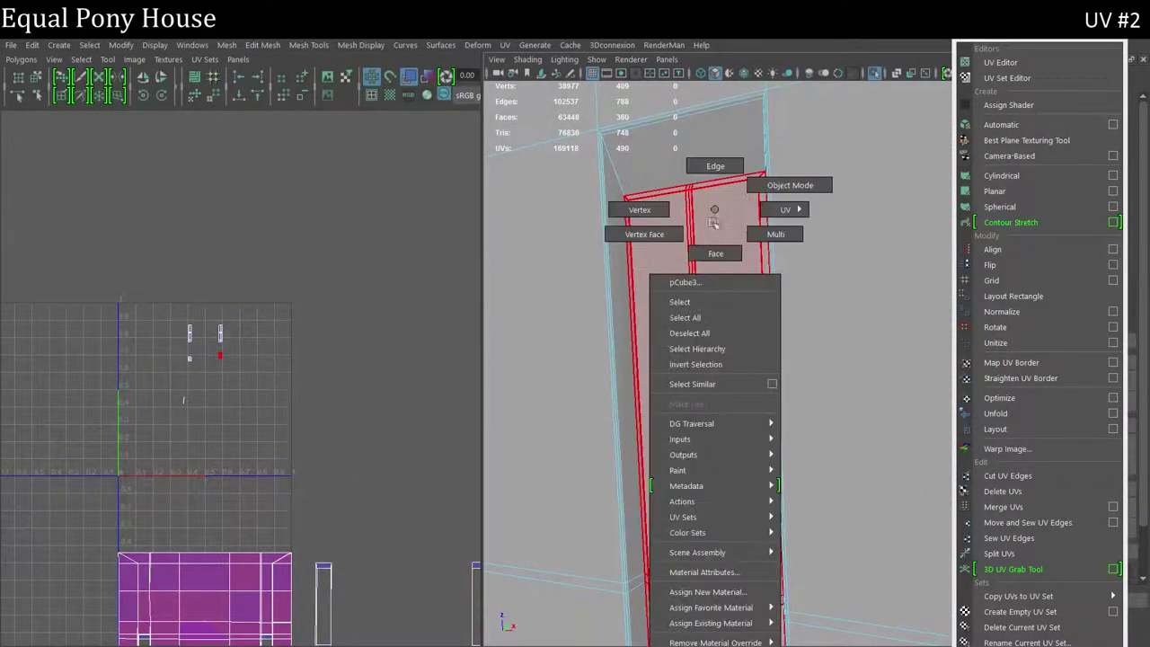
right_click_drag(714, 222, 715, 253)
left_click(746, 344)
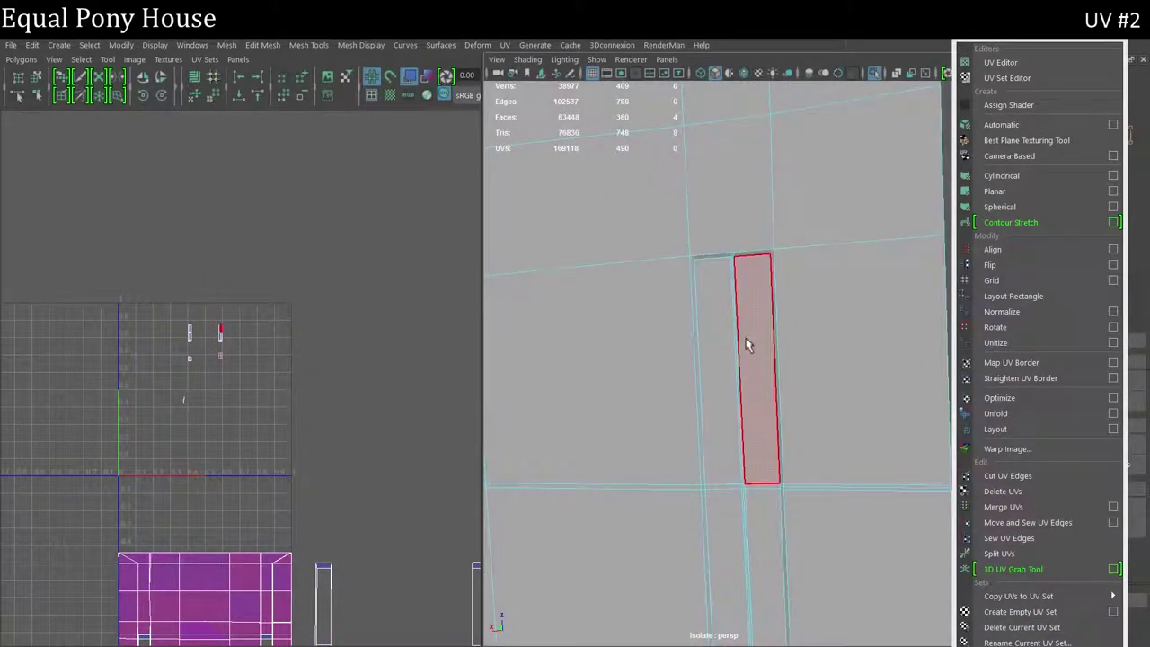
left_click(764, 569)
left_click_drag(764, 568, 780, 564, "alt")
left_click_drag(797, 438, 691, 429, "alt")
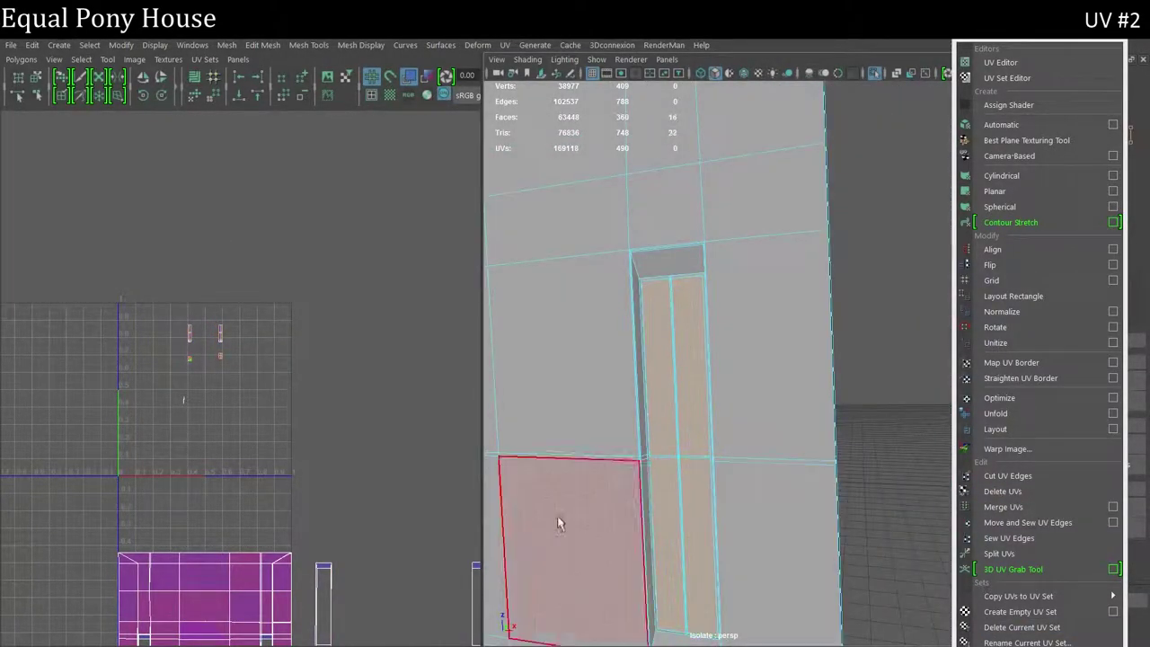
- Slide the UV shells down, pick the door recess shells, and planar-project the recess faces
left_click_drag(207, 257, 306, 562)
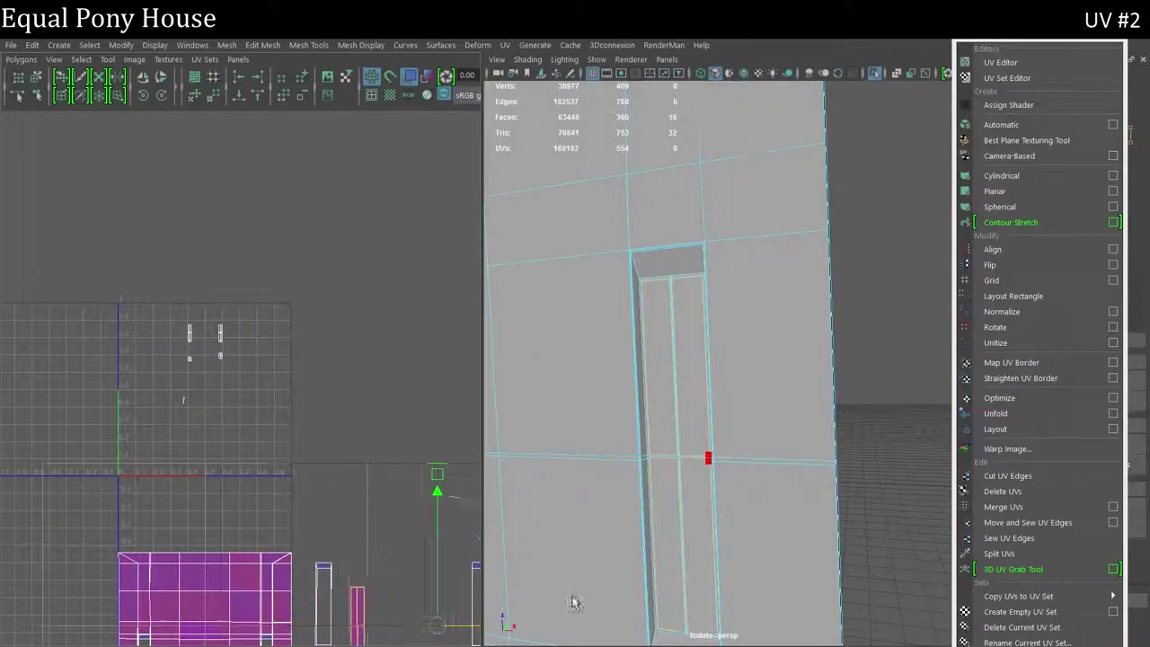
right_click_drag(770, 442, 745, 249)
left_click(683, 311)
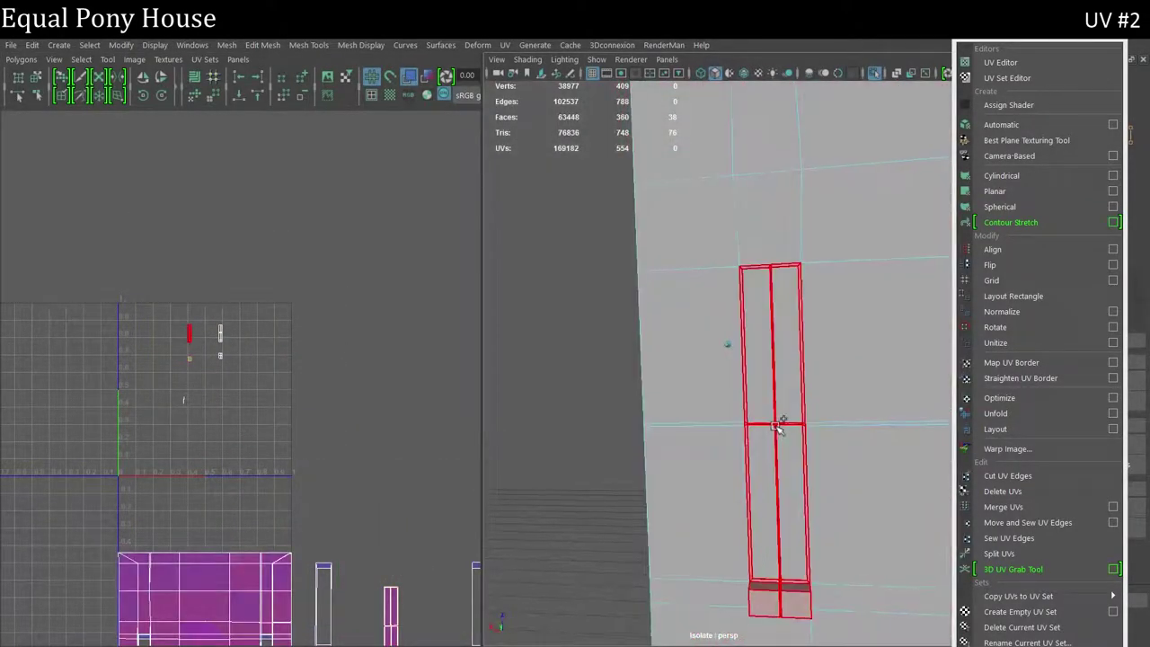
left_click_drag(725, 341, 910, 545, "alt")
scroll(903, 539, "up", 5)
left_click(872, 526)
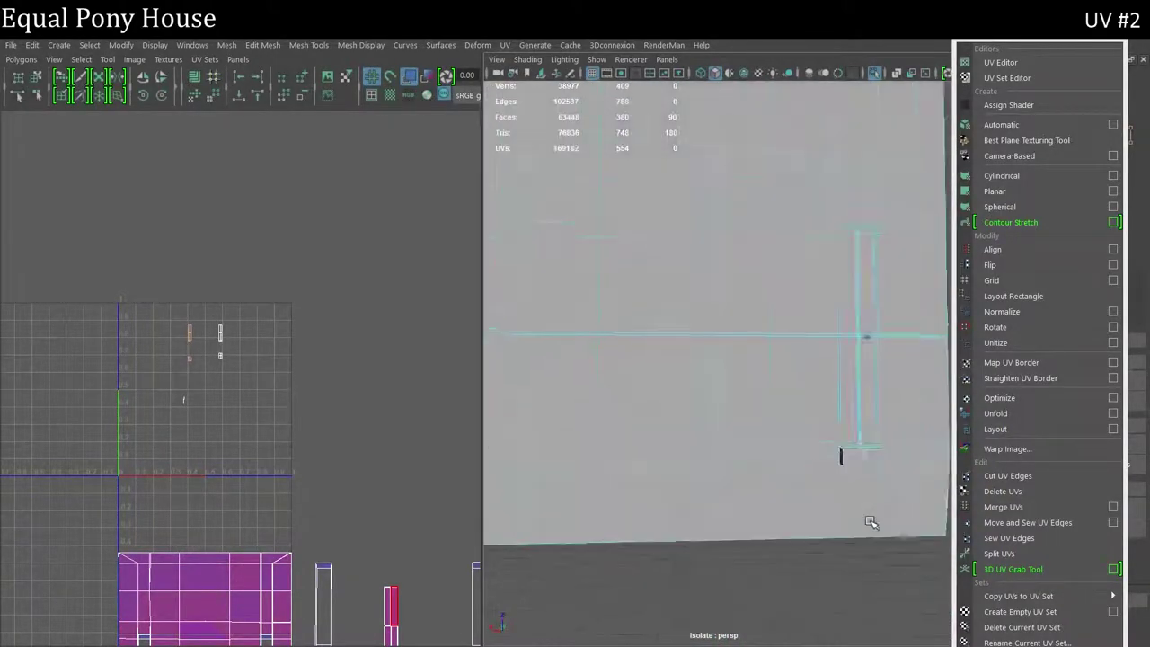
mouse_move(871, 522)
left_mouse_down("alt")
mouse_move(694, 420)
mouse_move(803, 251)
left_mouse_up("alt")
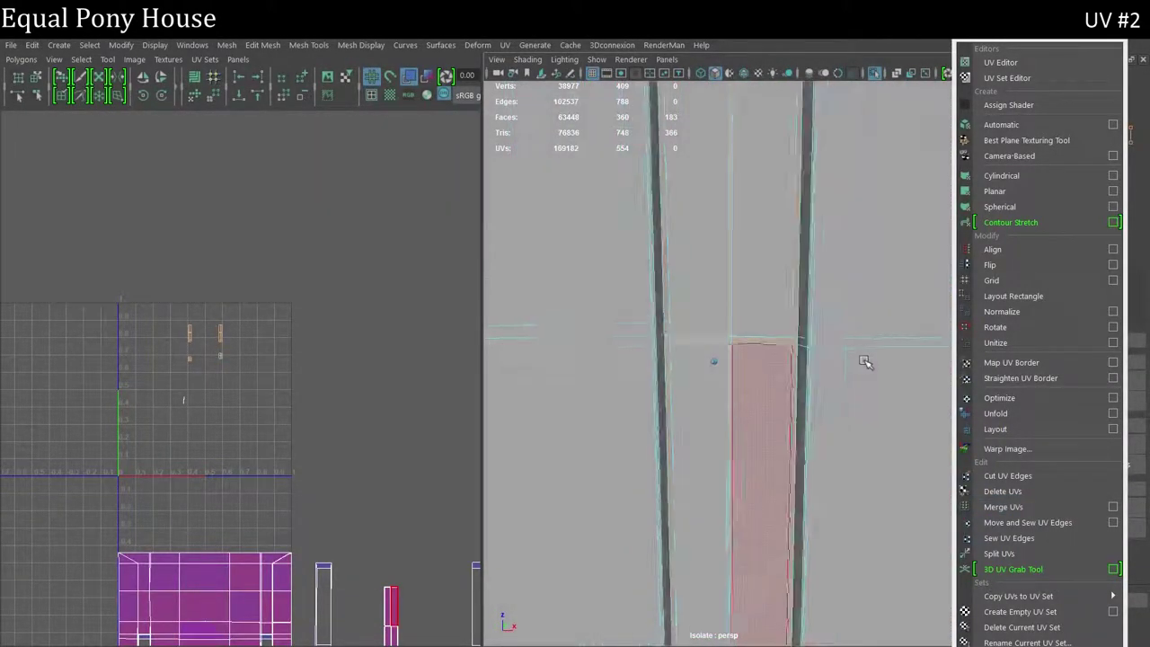
scroll(864, 361, "down", 5)
scroll(864, 361, "up", 3)
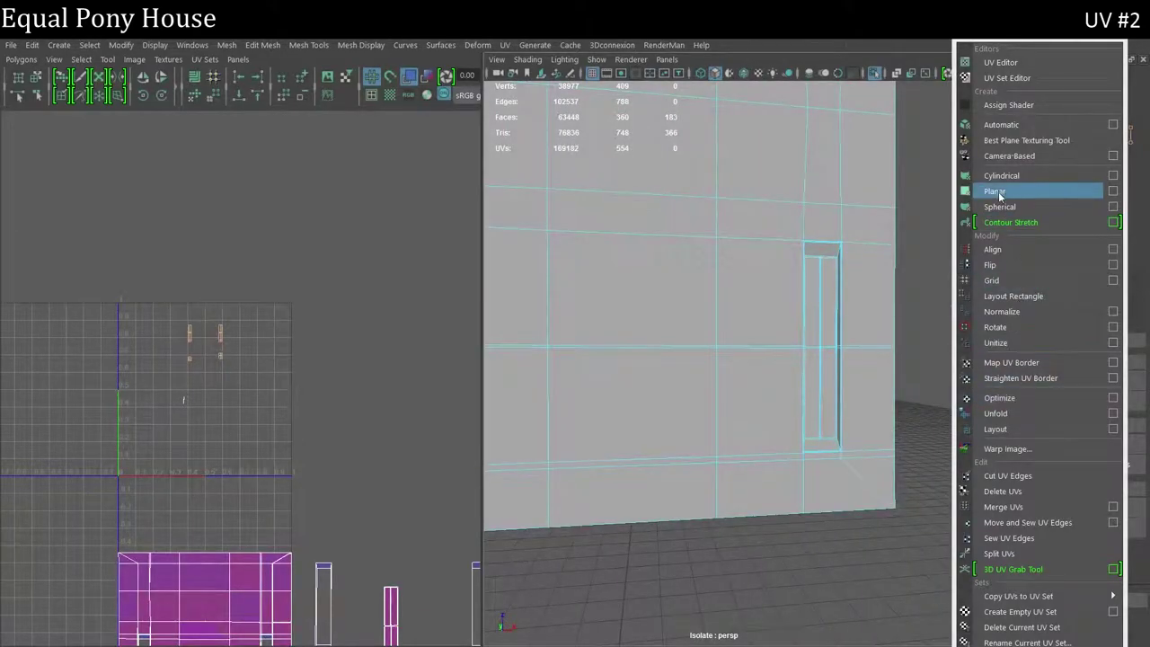
left_click(992, 194)
- Planar-project another set of recess faces and move the new shell to the left
mouse_move(682, 378)
left_mouse_down("alt")
mouse_move(832, 414)
mouse_move(902, 524)
left_mouse_up("alt")
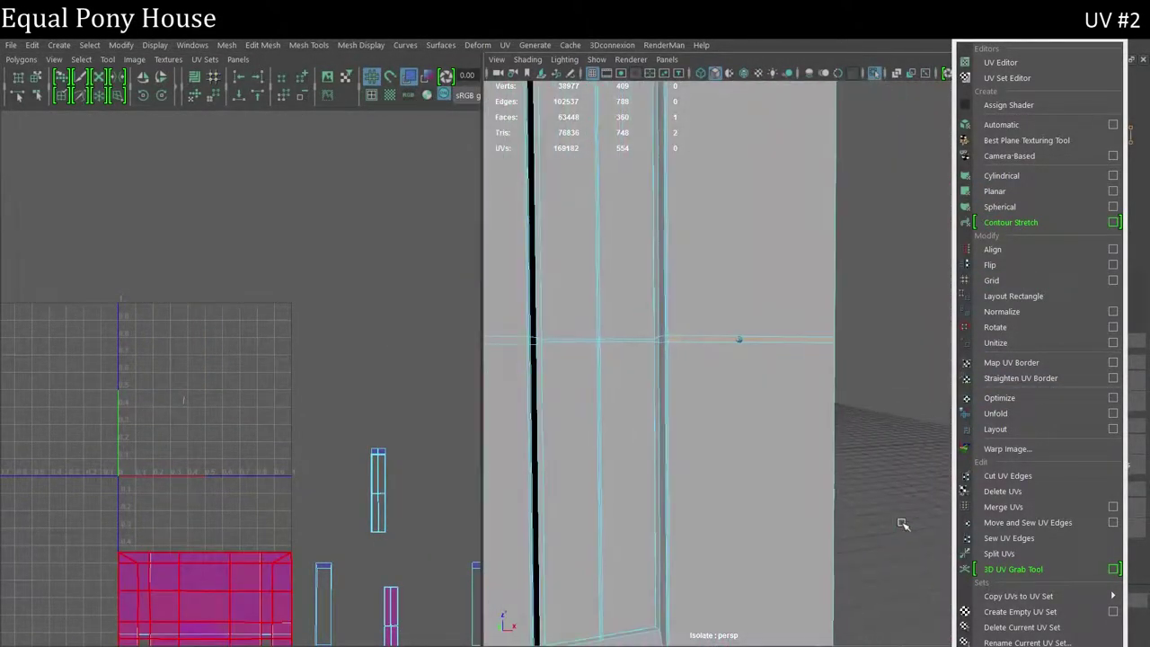
left_click(721, 265)
left_click(1068, 193)
left_click_drag(333, 387, 168, 390)
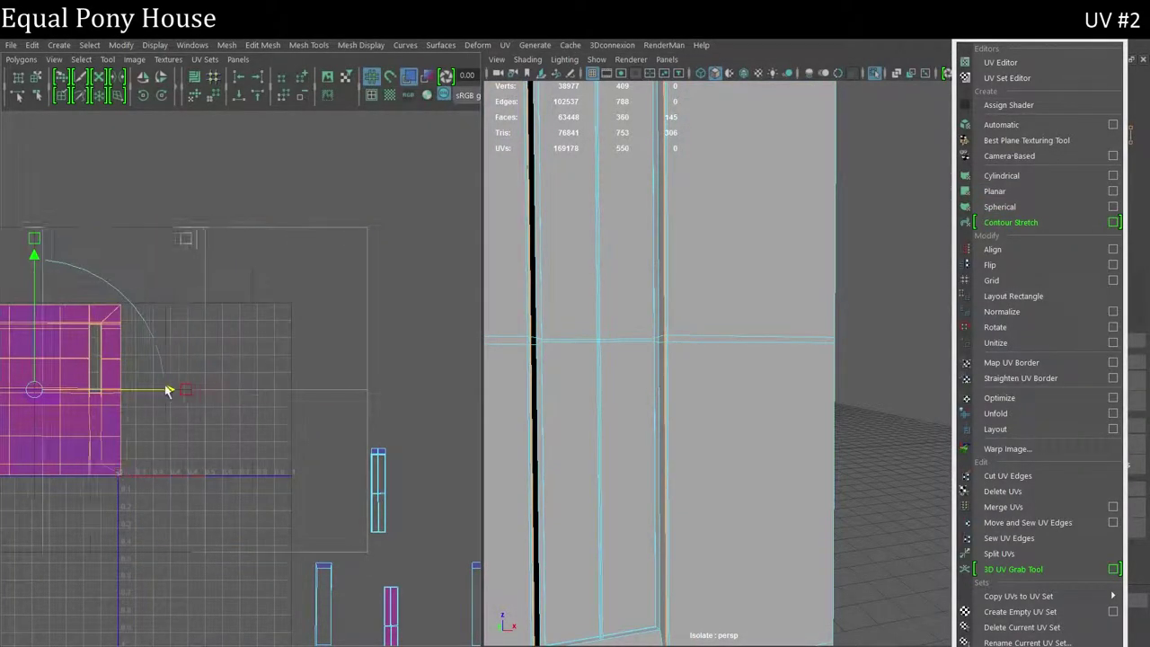
middle_click_drag(368, 312, 326, 181, "alt")
- Planar-map the window sill's top face into its own UV shell
mouse_move(826, 371)
left_mouse_down("alt")
mouse_move(781, 385)
mouse_move(697, 210)
left_mouse_up("alt")
right_click_drag(698, 211, 725, 320)
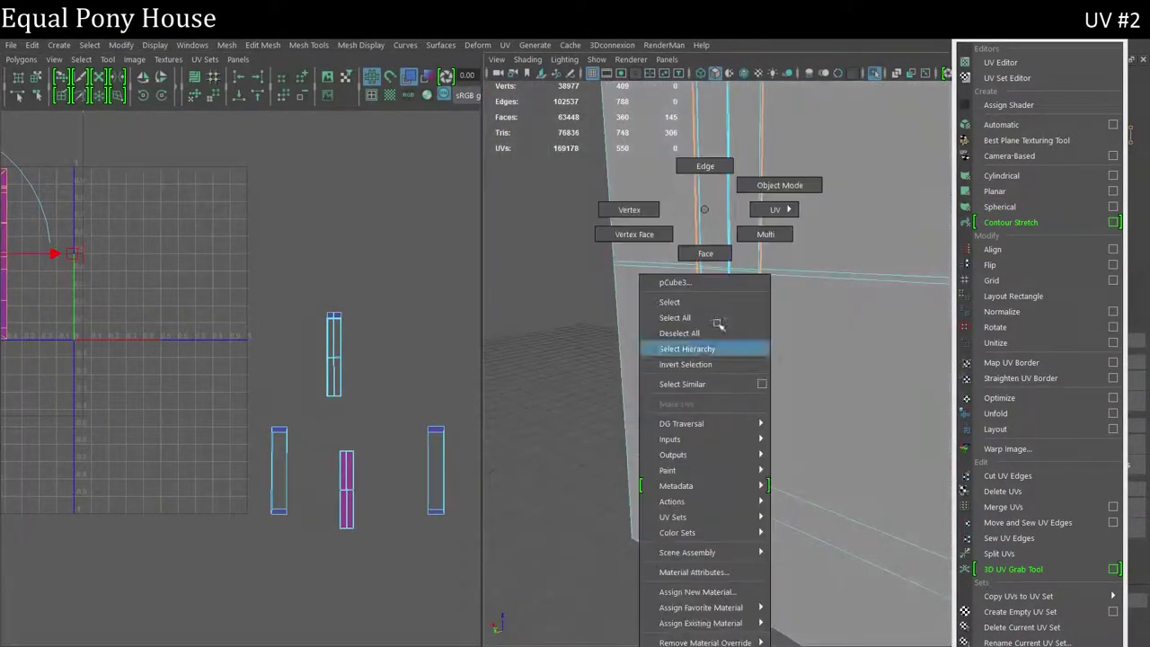
left_click(694, 467)
left_click_drag(688, 455, 734, 487, "alt")
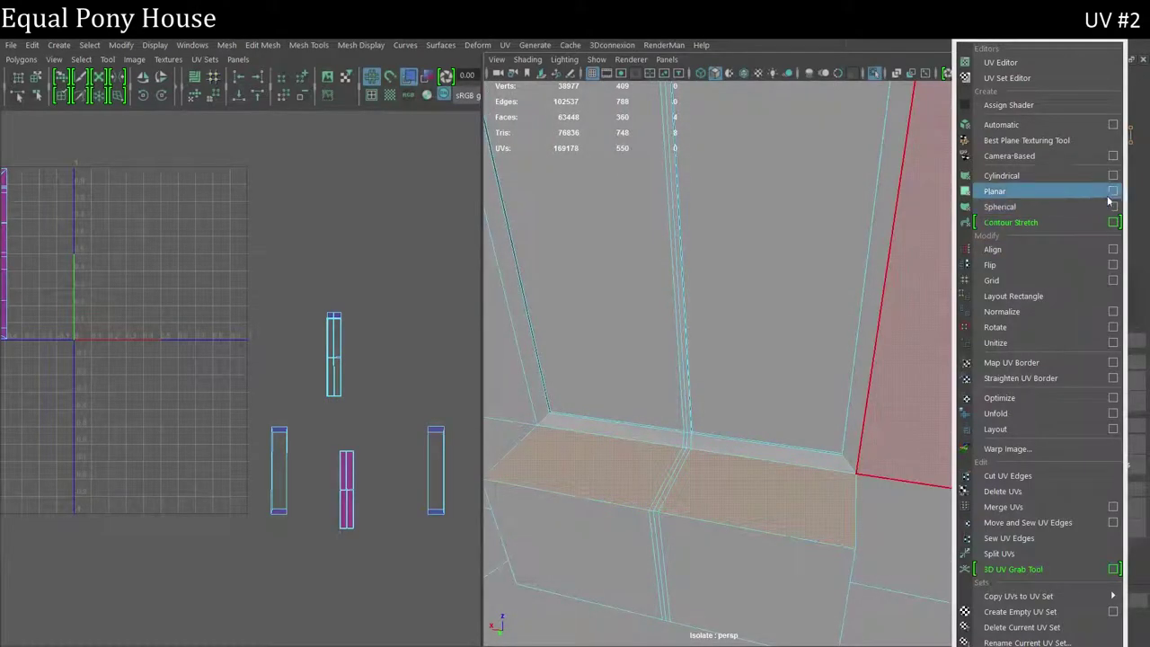
left_click(1112, 192)
left_click(938, 587)
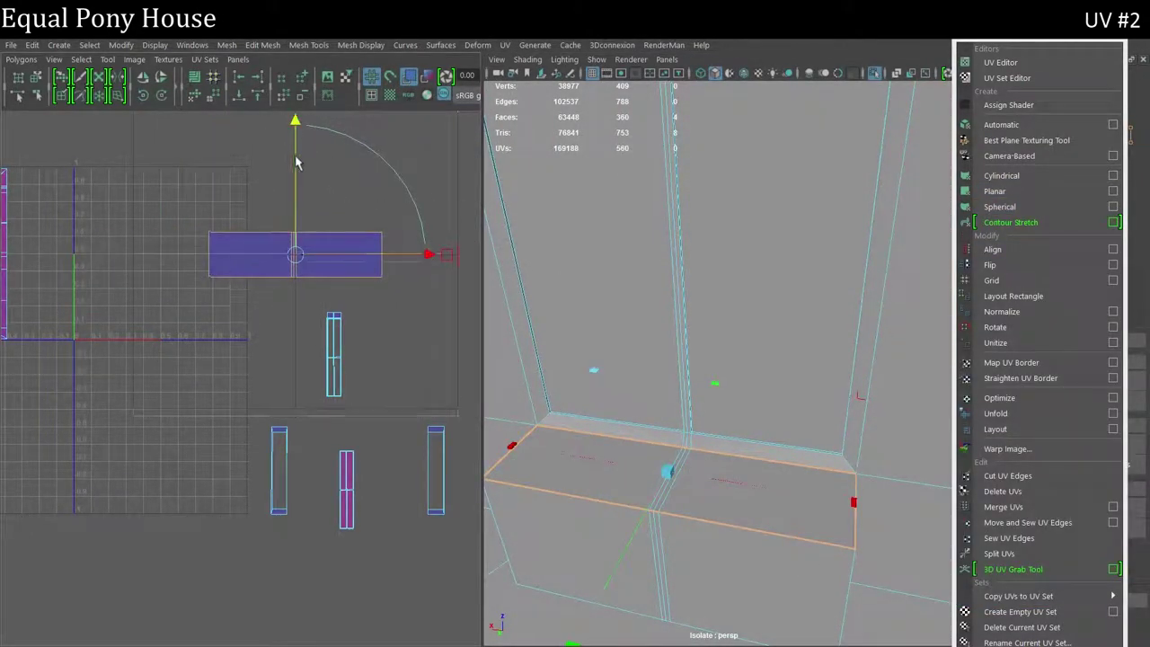
- Planar-project the sill's front face, lift its shell up, then project the sill underside
left_click(712, 595)
left_click(1112, 191)
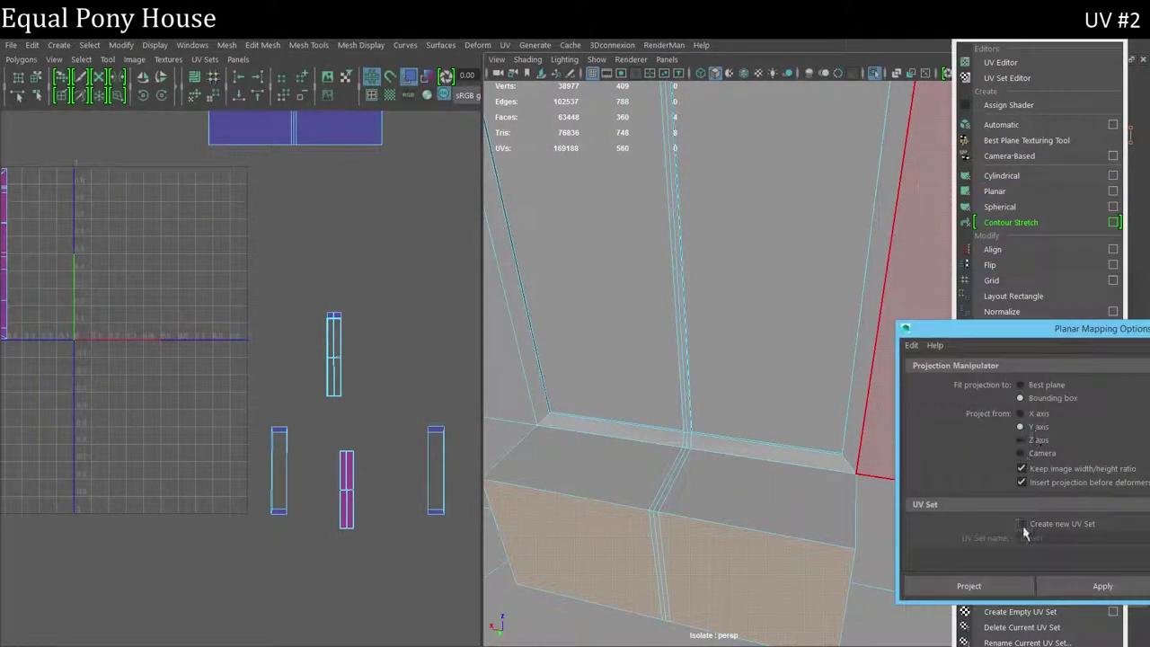
left_click(943, 585)
left_click_drag(307, 129, 307, 72)
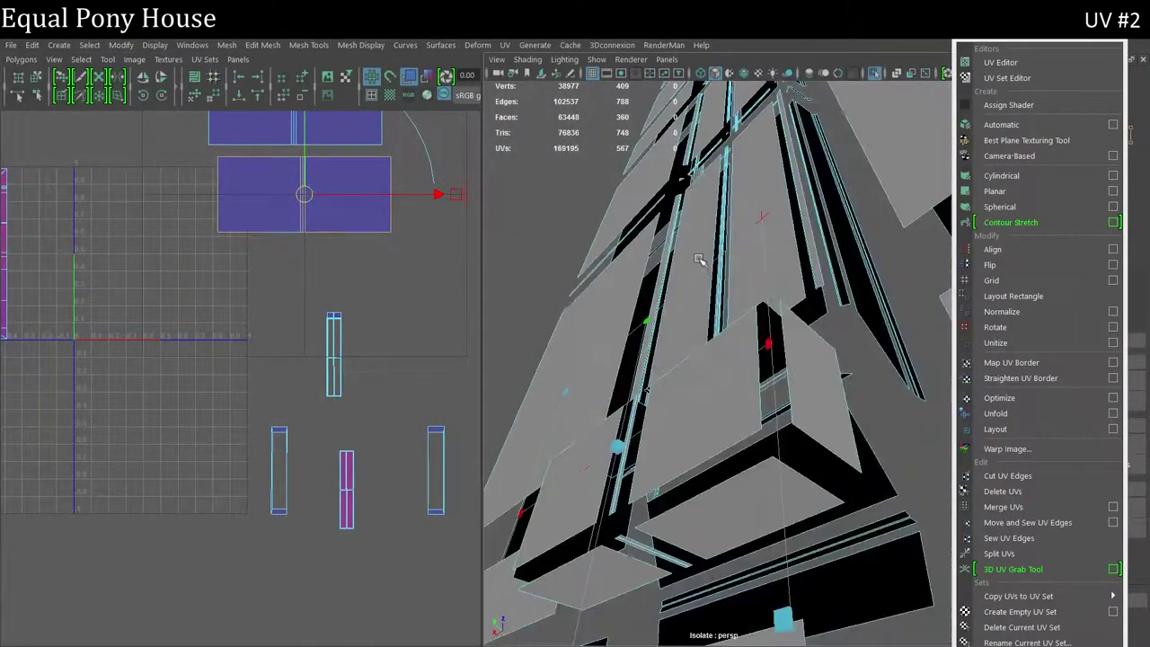
mouse_move(803, 584)
left_mouse_down("alt")
mouse_move(725, 541)
mouse_move(863, 471)
left_mouse_up("alt")
left_click(1112, 192)
left_click(940, 618)
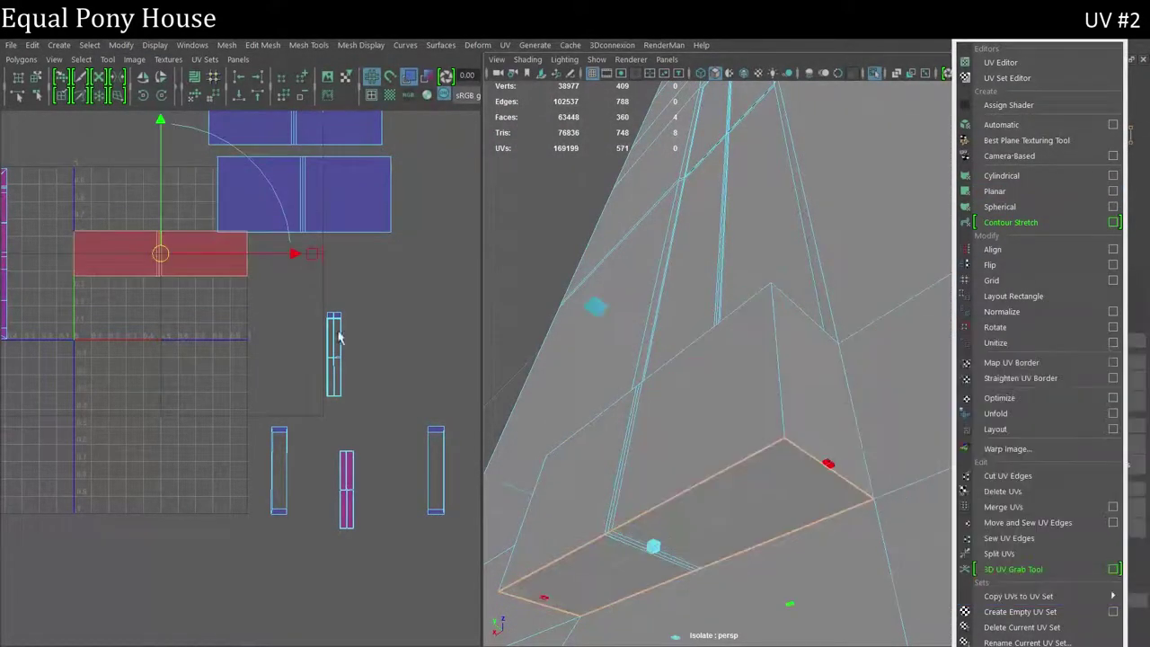
- Planar-project the sill's end face, move the magenta shell beside the others, and widen the viewports
left_click_drag(815, 377, 757, 416, "alt")
left_click(590, 301)
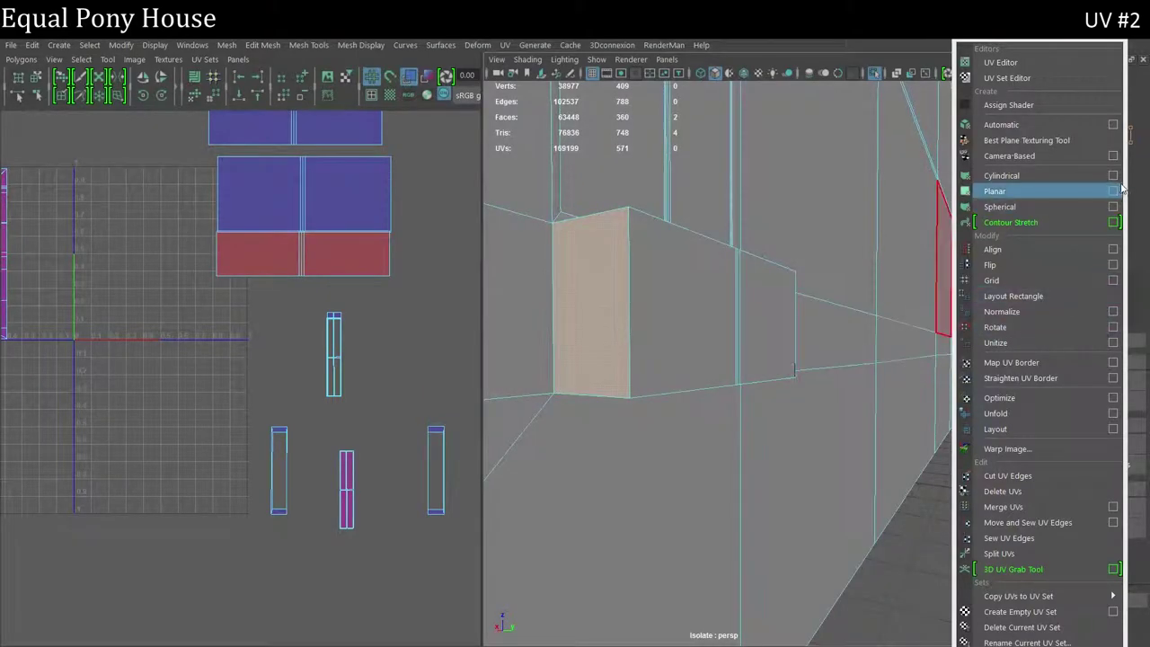
left_click(1111, 191)
left_click(939, 618)
middle_click_drag(290, 341, 443, 342)
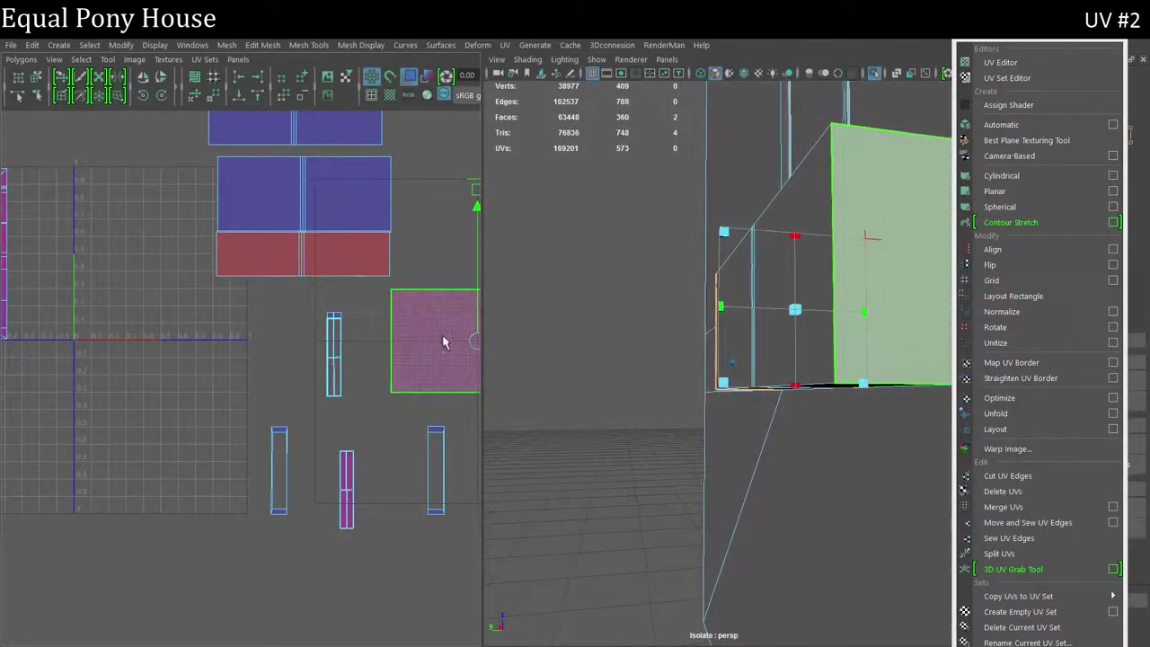
left_click(1143, 58)
left_click(1146, 60)
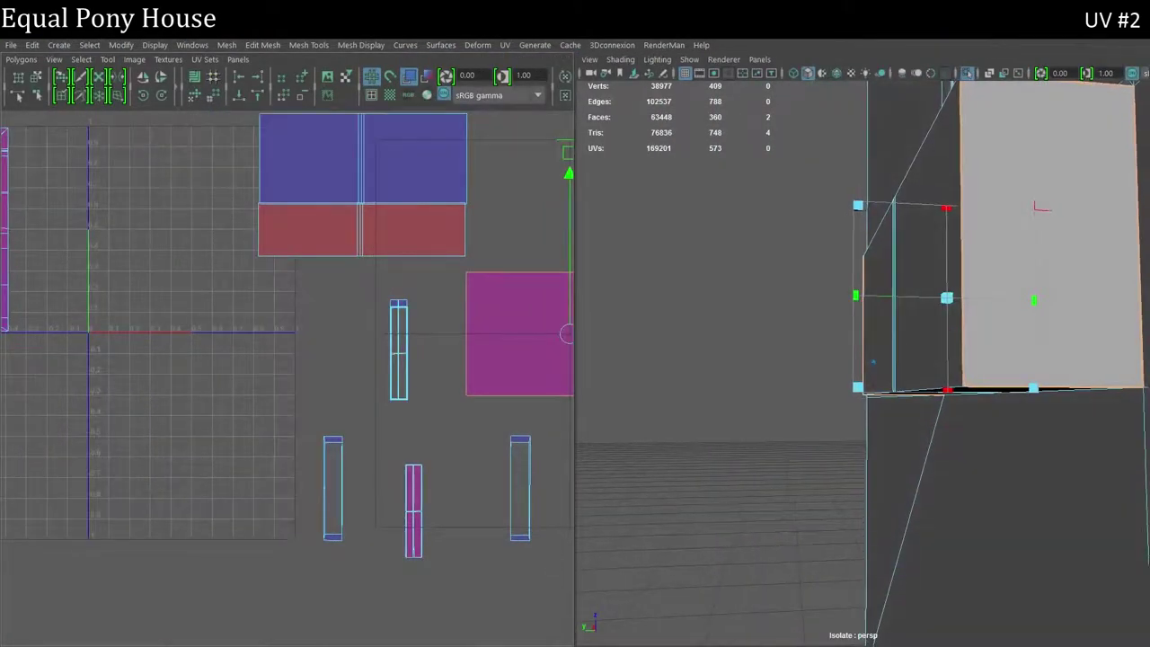
scroll(790, 461, "down", 5)
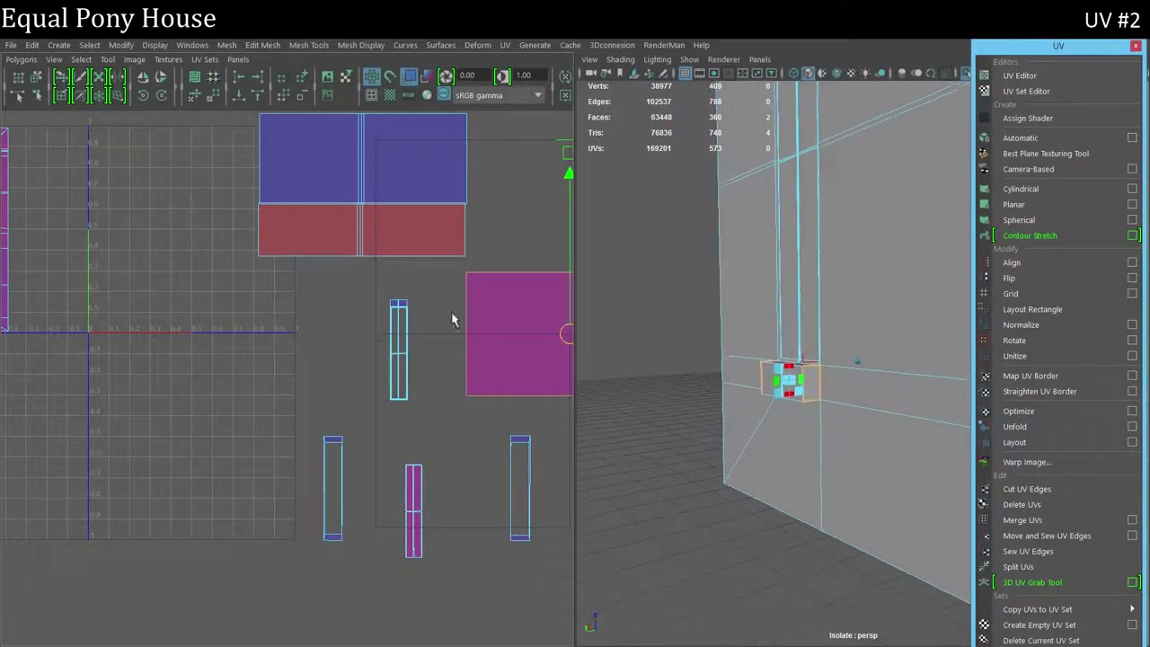
scroll(231, 308, "down", 5)
- Planar-project the selected block face, then project the block's top face along the Y axis
scroll(821, 503, "up", 5)
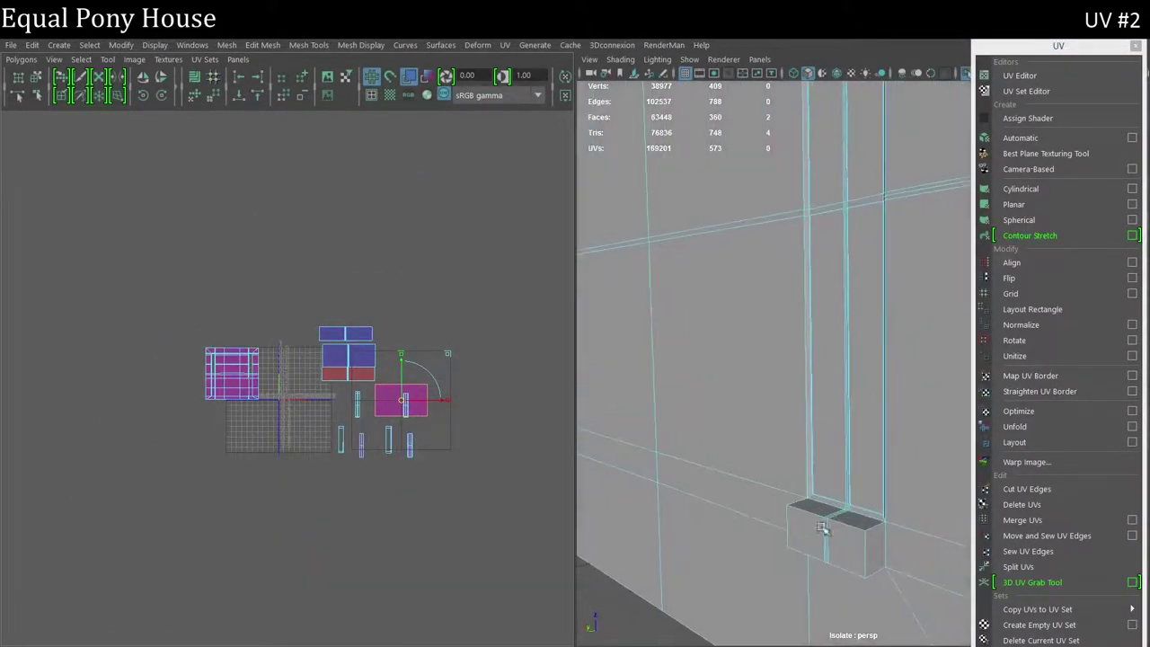
left_click(1132, 204)
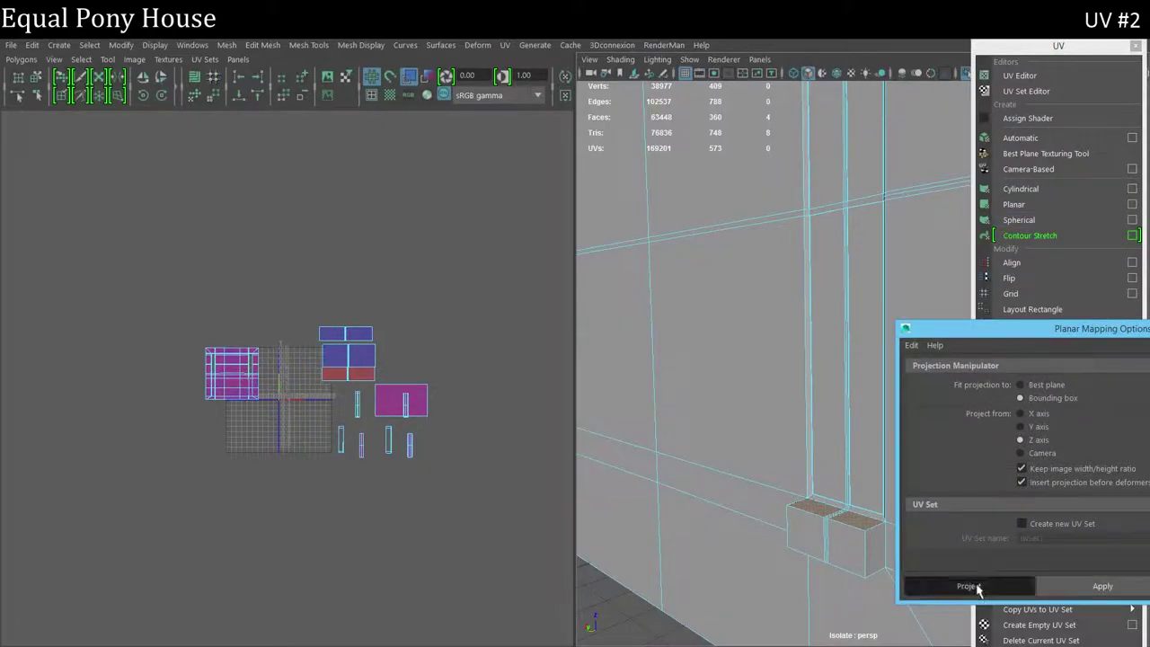
left_click(934, 588)
right_click(859, 210)
left_click(918, 325)
left_click(1131, 203)
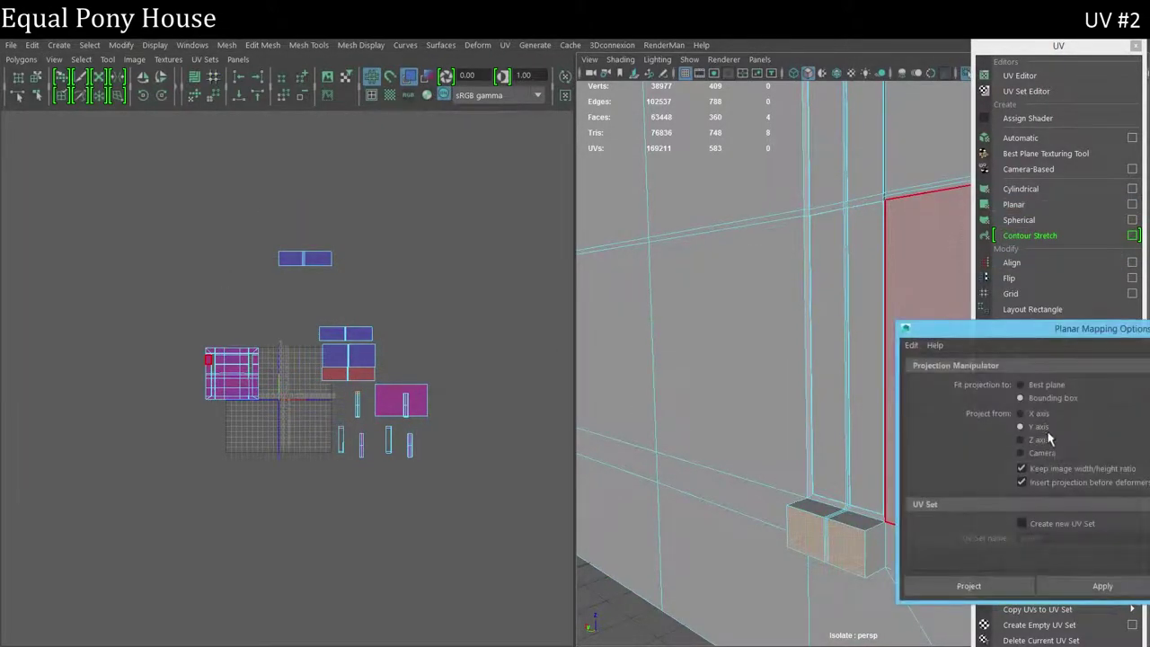
left_click(937, 583)
- Planar-project the block's end face, then the ring of front faces, as separate shells
right_click(875, 210)
left_click(872, 254)
left_click(807, 588)
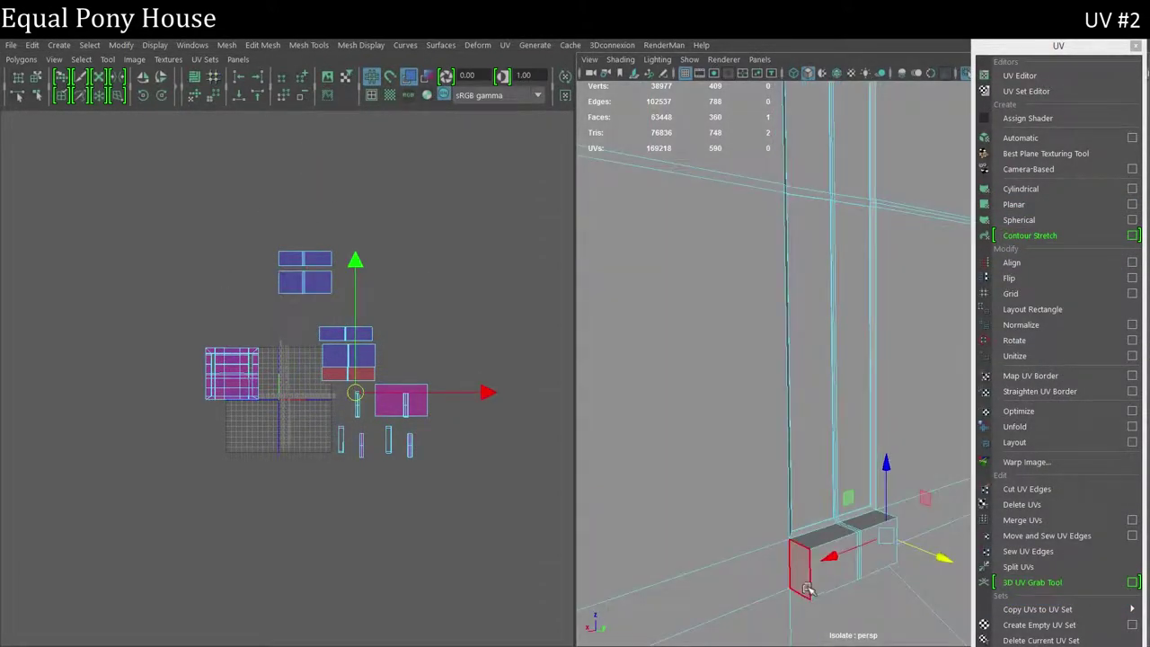
left_click(1131, 211)
left_click(936, 585)
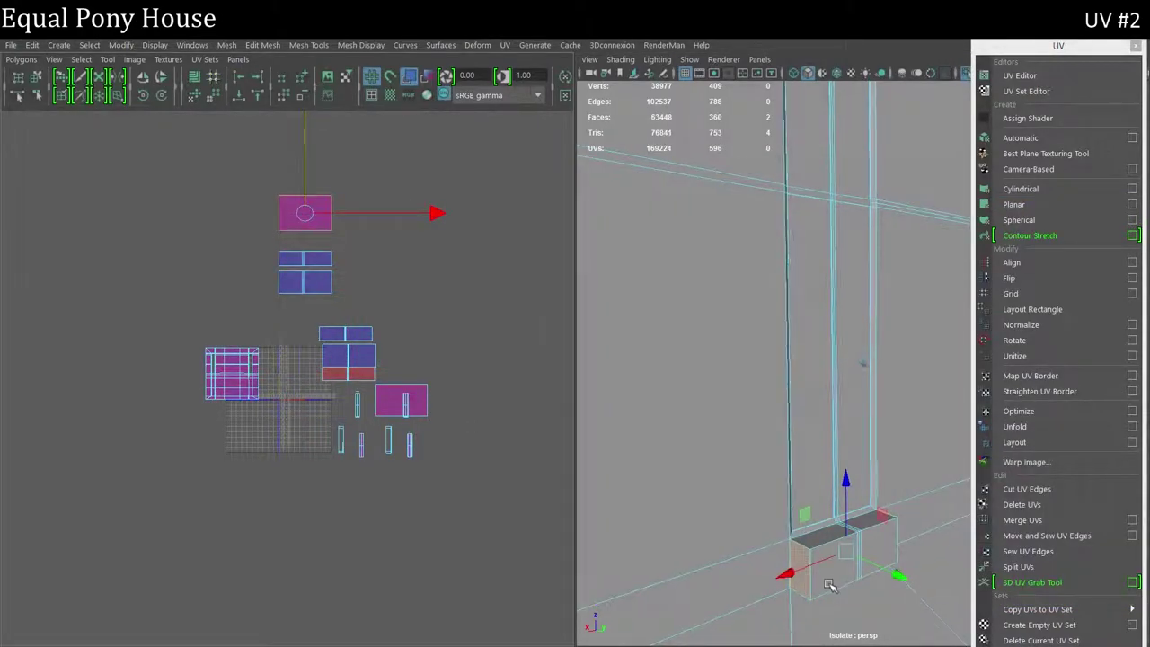
left_click_drag(828, 584, 844, 307, "alt")
double_click(817, 469)
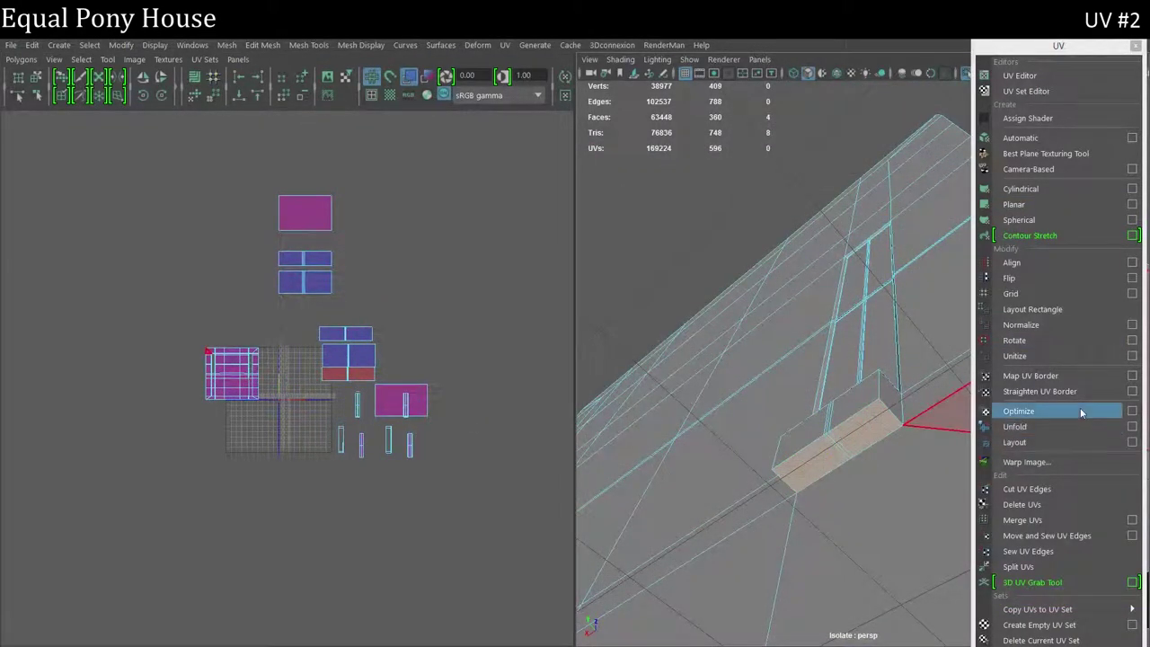
left_click(1131, 204)
left_click(968, 585)
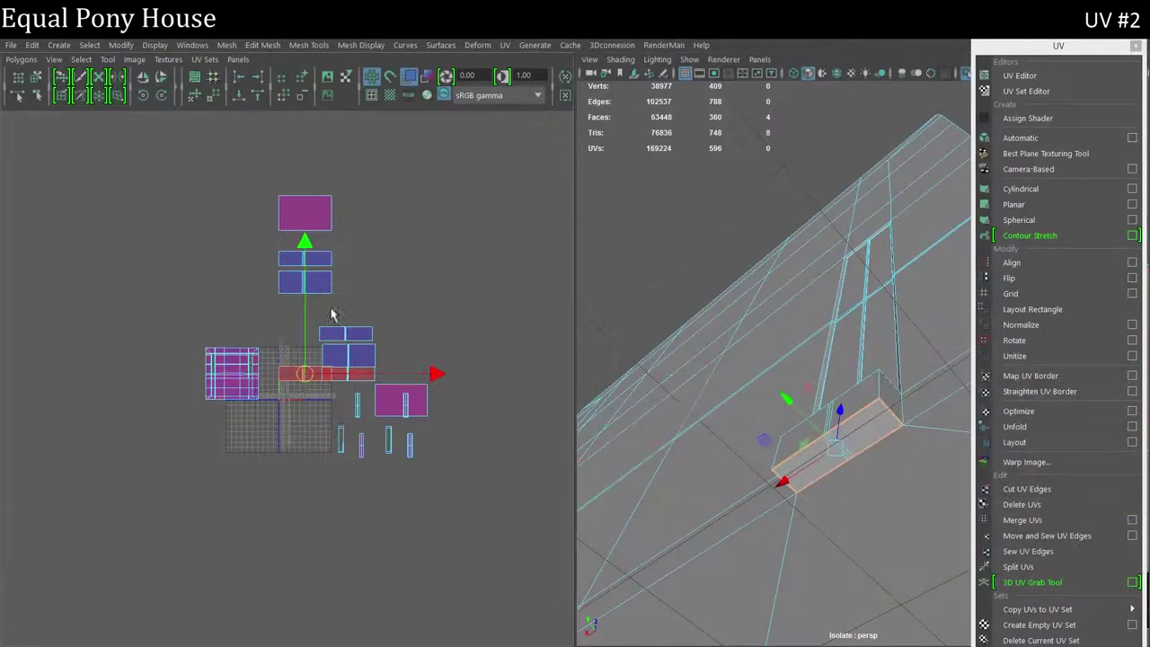
- Save the scene and bring the sill block into view
scroll(387, 359, "up", 5)
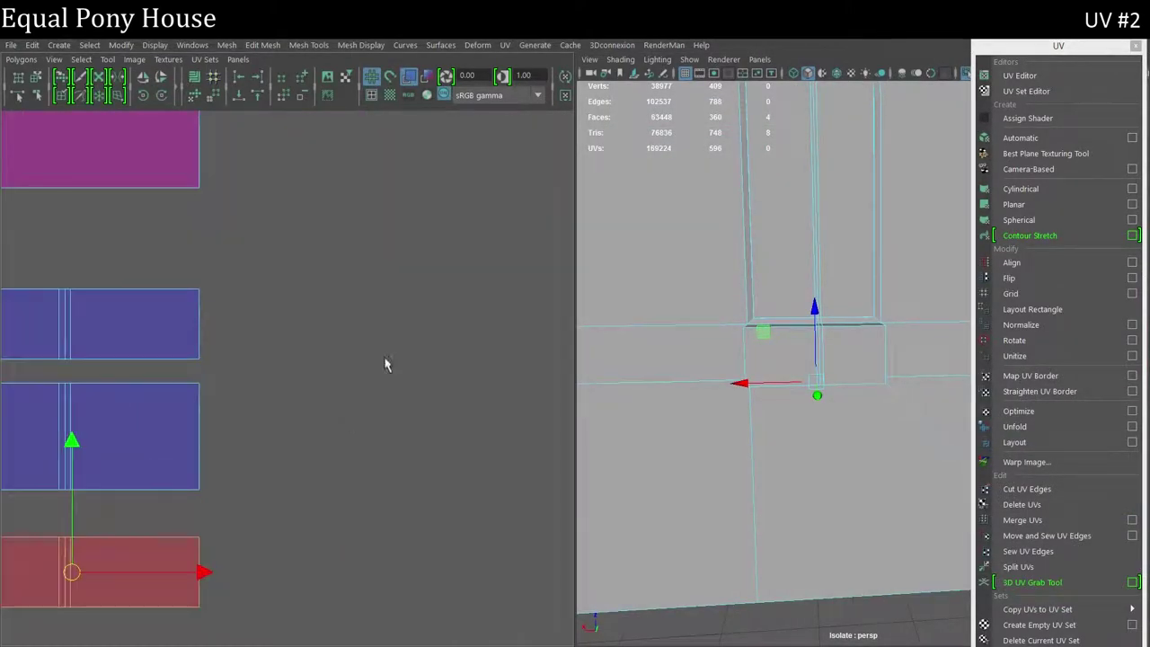
scroll(387, 360, "up", 3)
key("ctrl+s")
left_click(543, 356)
left_click_drag(593, 341, 904, 365, "alt")
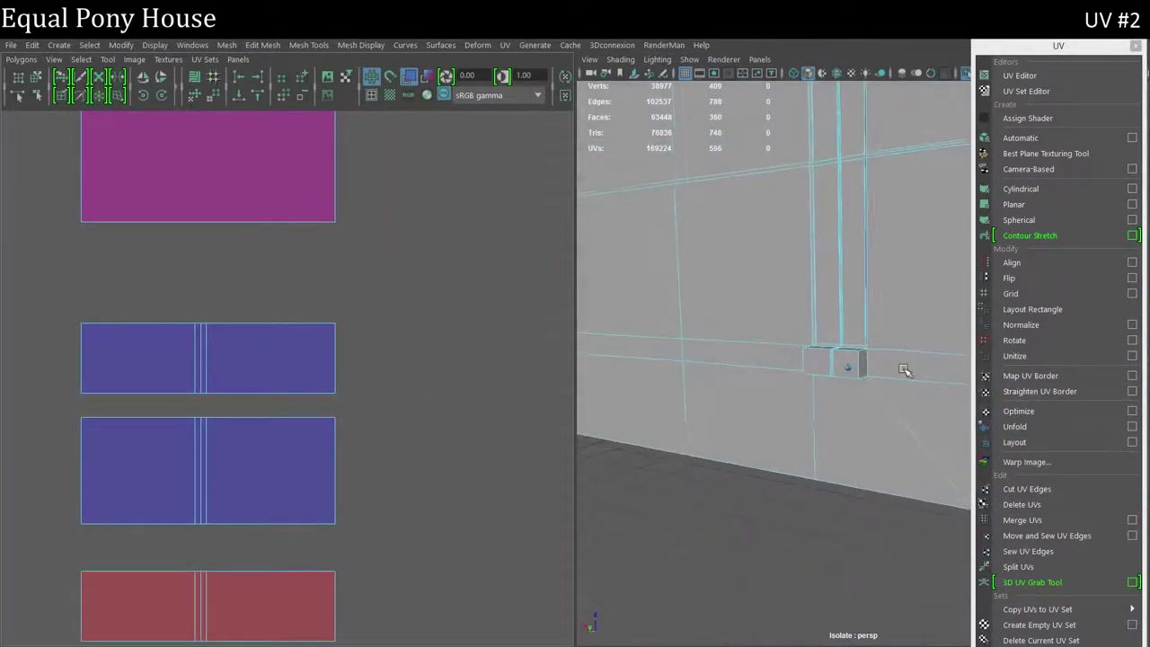
right_click_drag(841, 209, 841, 461)
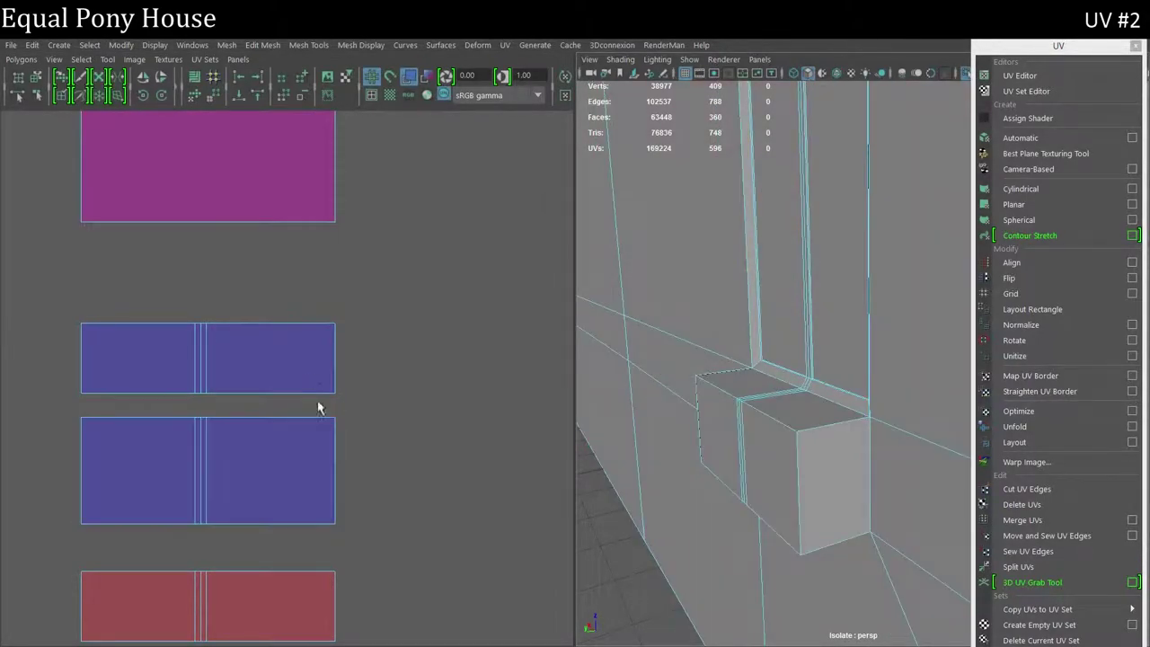
- In the UV Editor, select the middle and blue shells and pick a corner UV of the middle shell
right_click(313, 372)
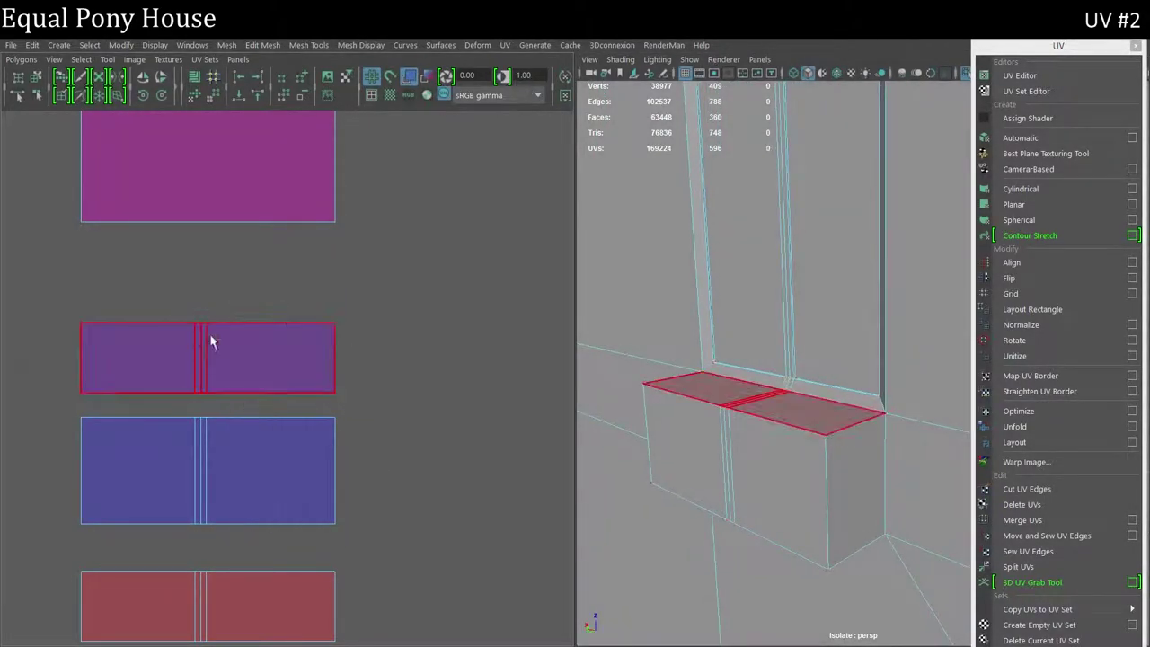
left_click(211, 341)
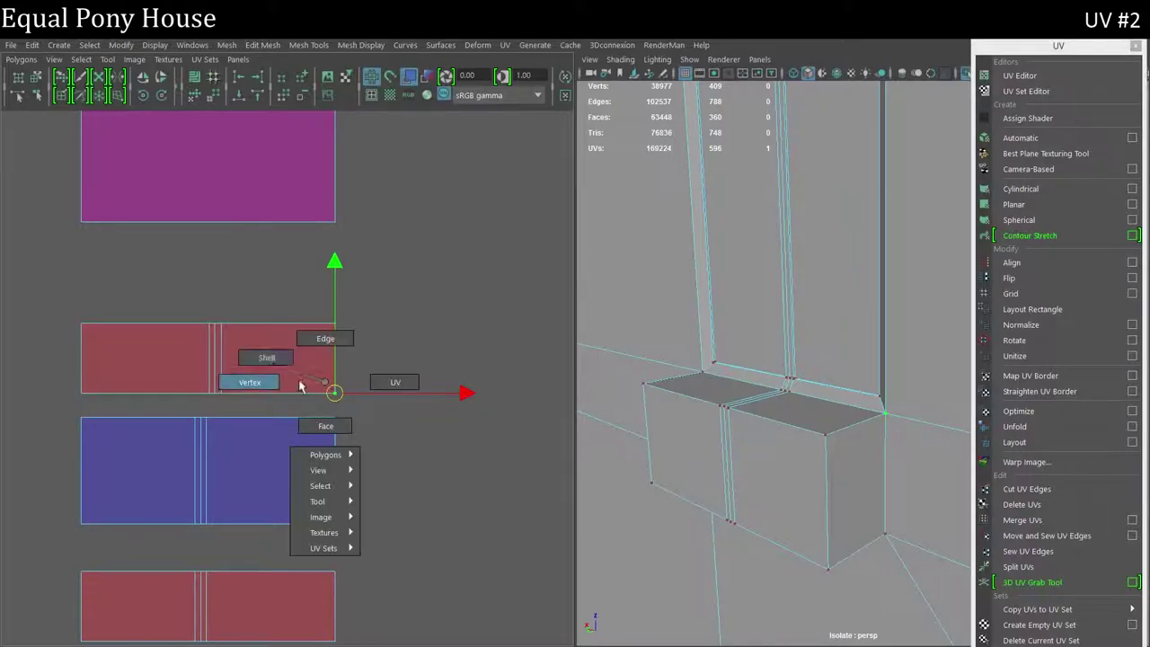
right_click_drag(324, 382, 301, 384)
right_click(287, 332)
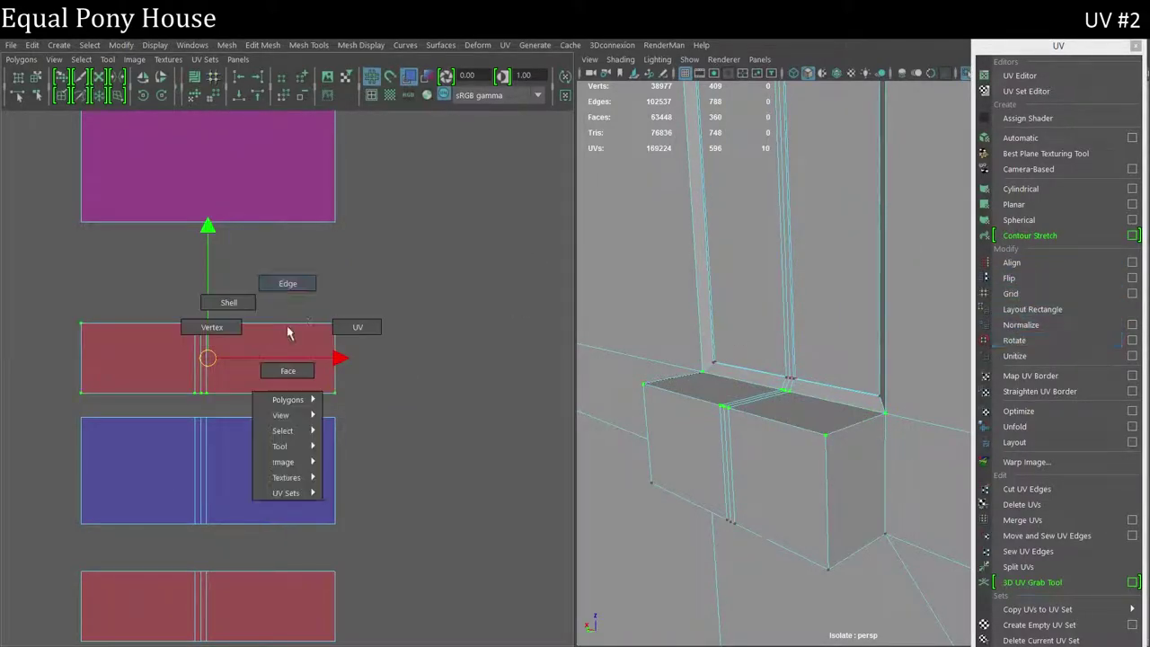
left_click(1008, 278)
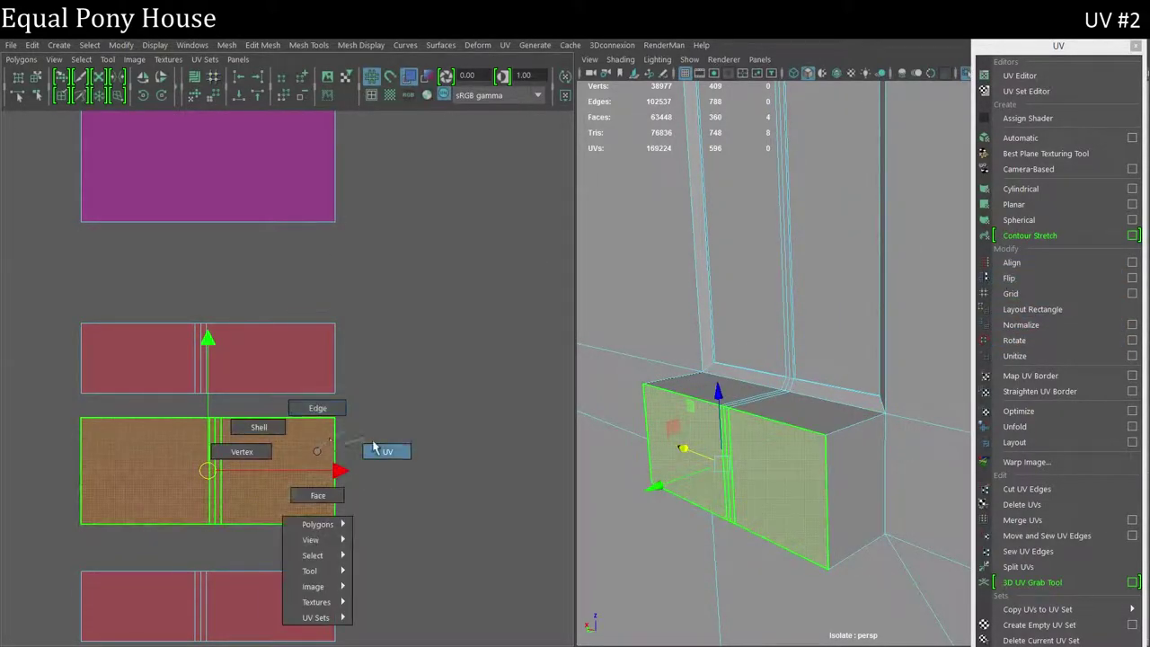
right_click_drag(296, 449, 380, 452)
right_click(318, 482)
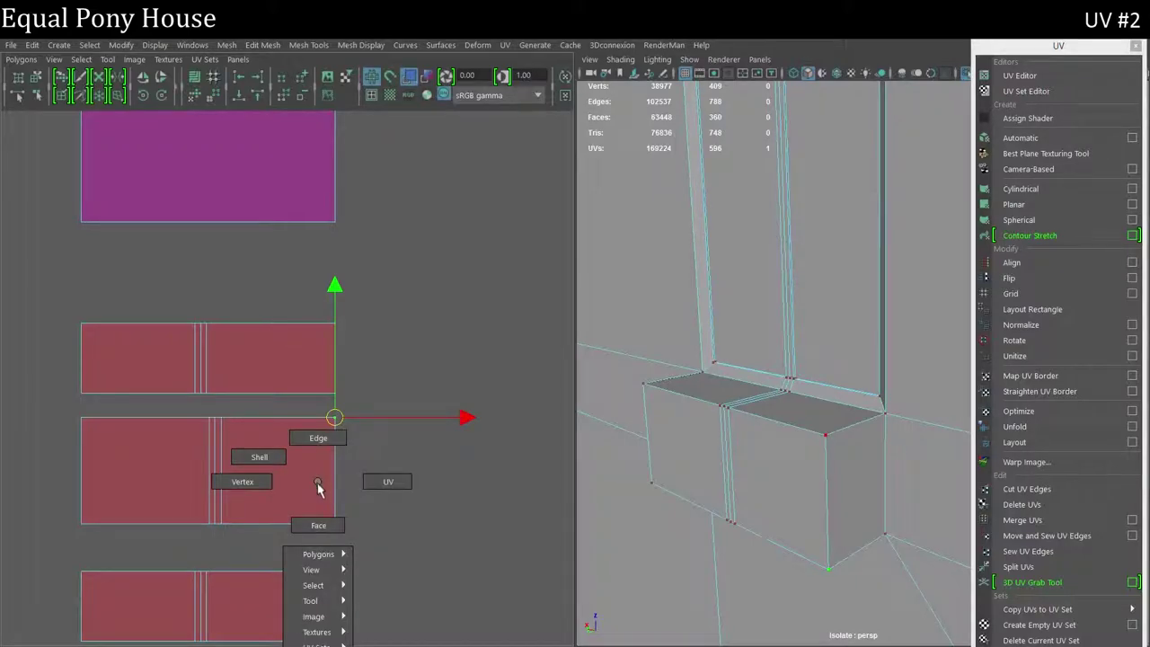
left_click(284, 459)
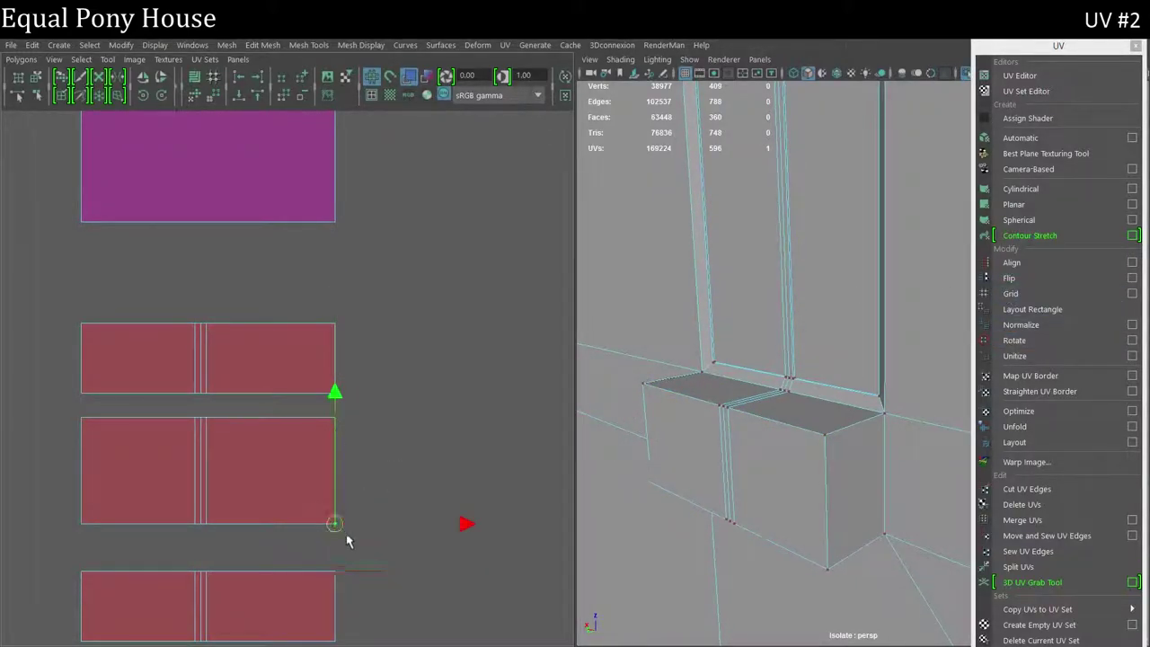
- Align the middle shell with the top one, butt the bottom shell flush against it, and switch to Edge mode
right_click(255, 339)
left_click(261, 315)
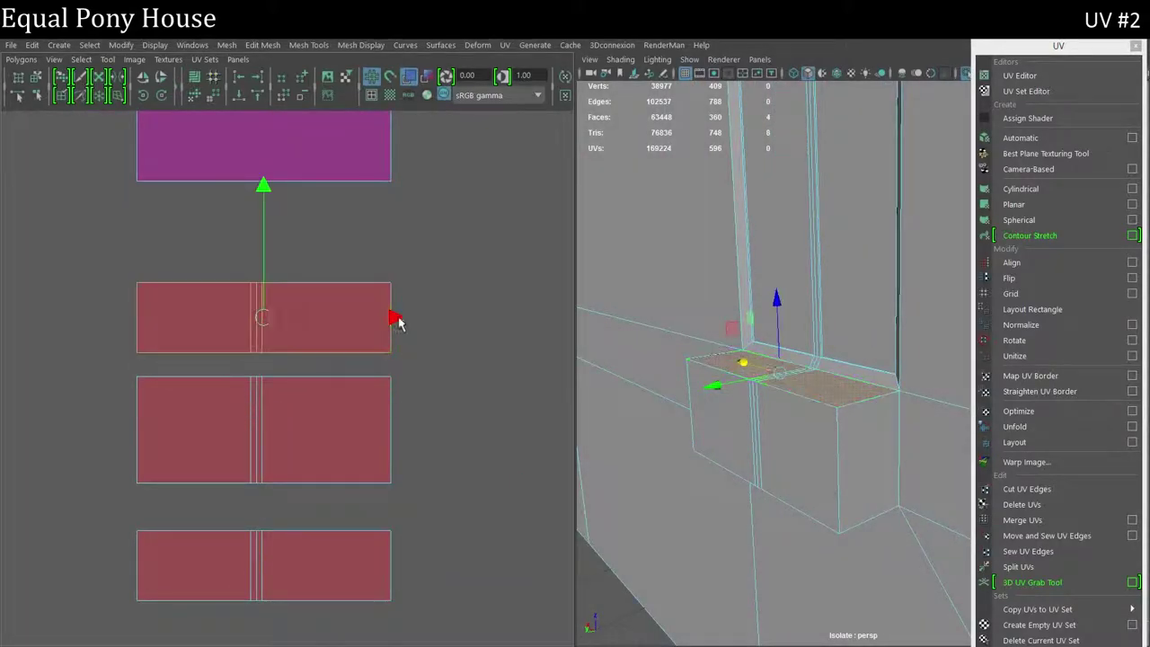
left_click(388, 420)
left_click_drag(400, 419, 413, 419)
left_click(380, 551)
left_click_drag(380, 551, 392, 539)
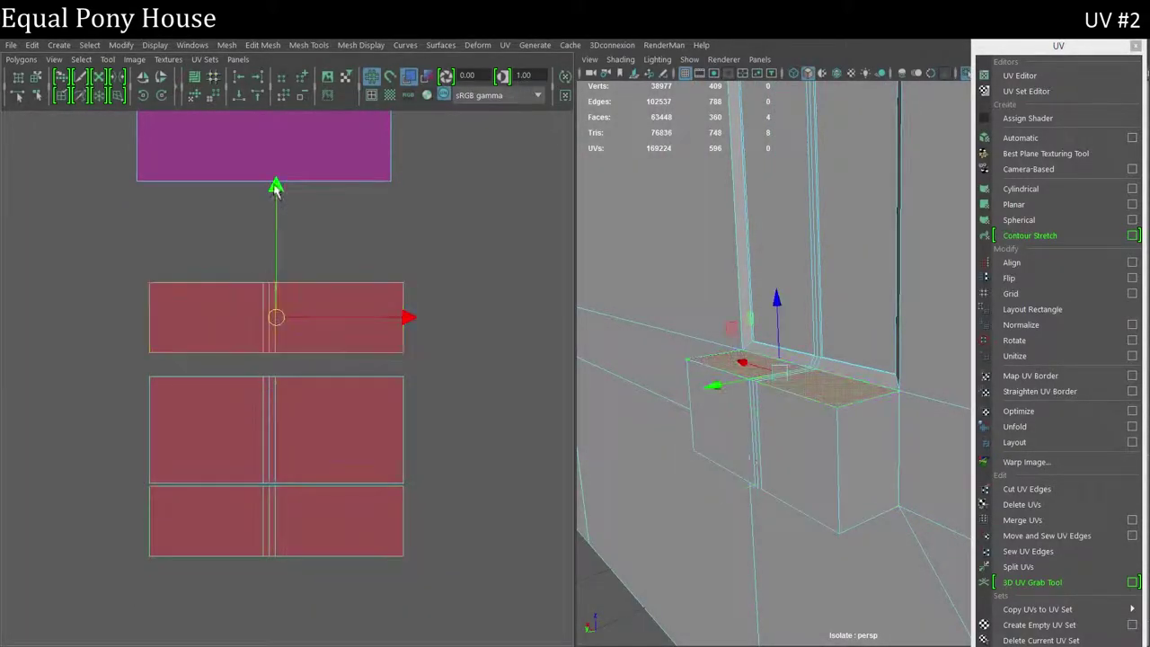
left_click(321, 247)
scroll(346, 512, "up", 5)
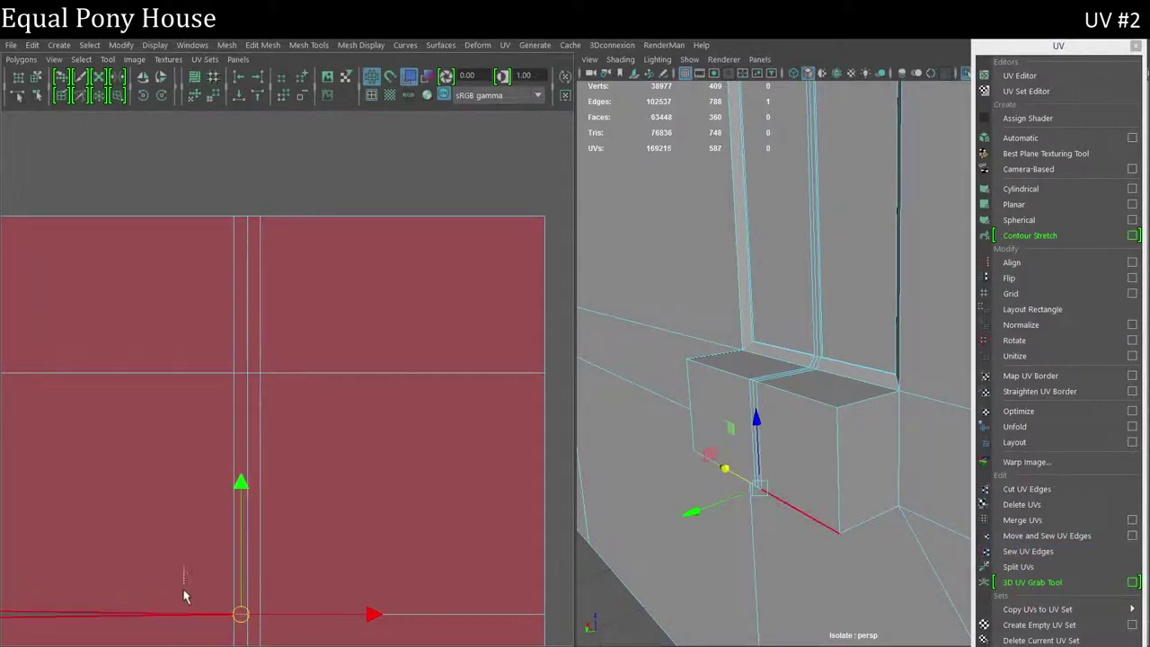
- Rearrange the sill block's top and tall shells, then scale the grid shell down
scroll(243, 537, "down", 4)
left_click(333, 197)
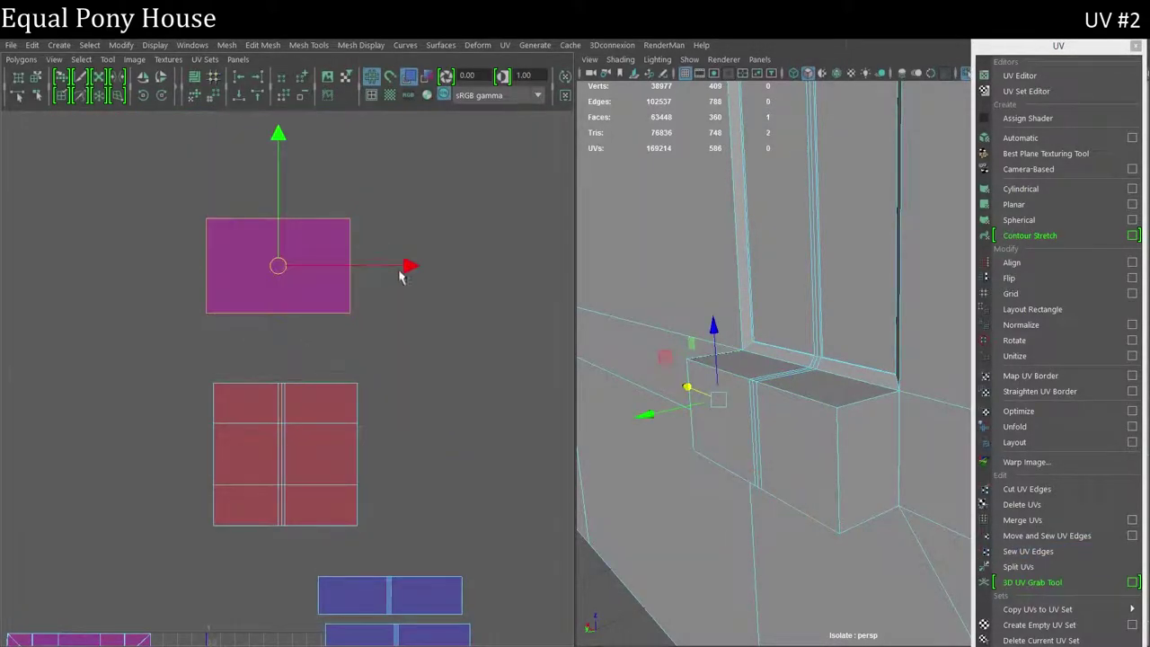
left_click_drag(398, 275, 514, 302)
right_click(479, 289)
right_click(510, 292)
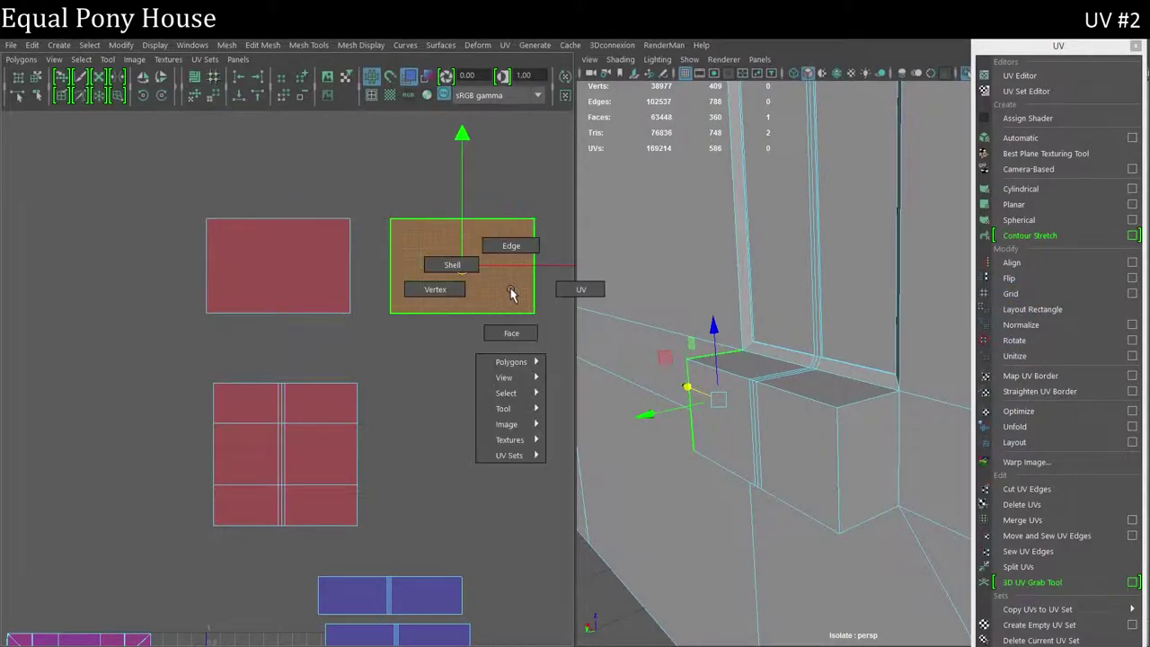
mouse_move(482, 287)
right_mouse_down()
mouse_move(469, 275)
mouse_move(413, 292)
right_mouse_up()
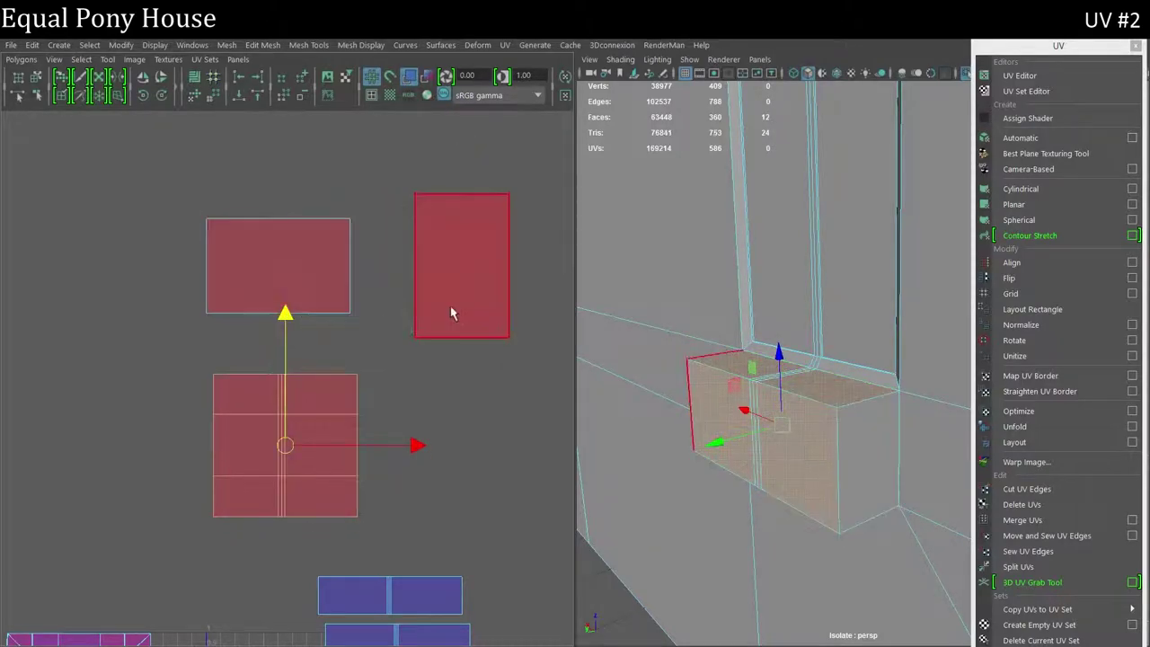
left_click_drag(454, 315, 444, 337)
scroll(301, 432, "up", 3)
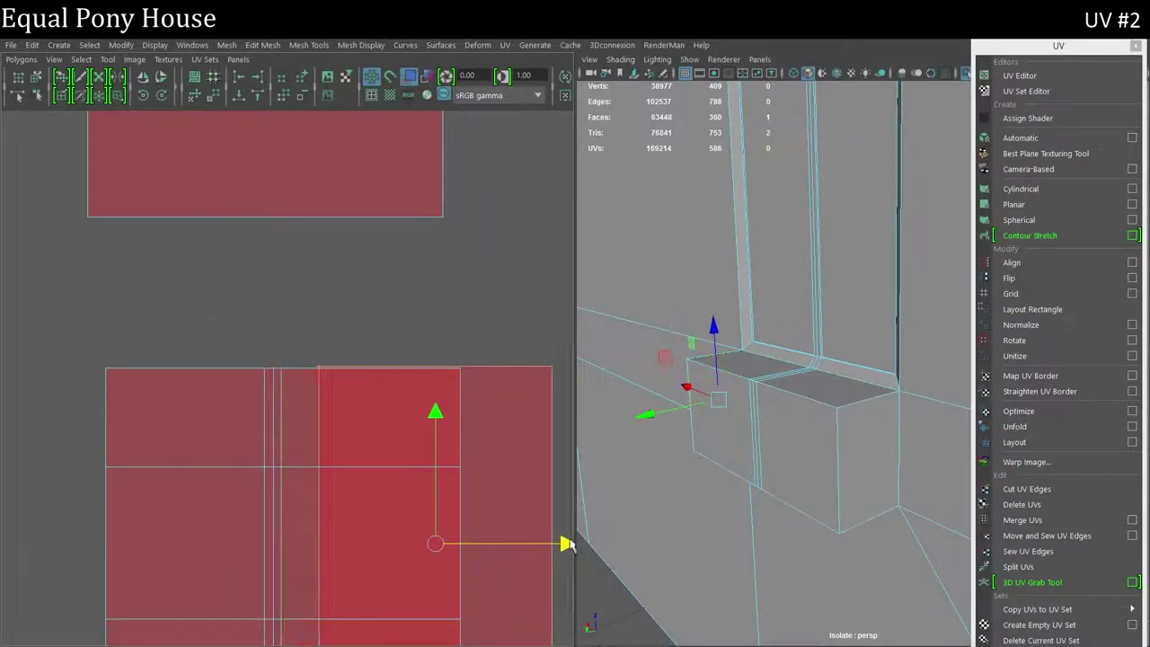
key("r")
left_click_drag(413, 364, 339, 437)
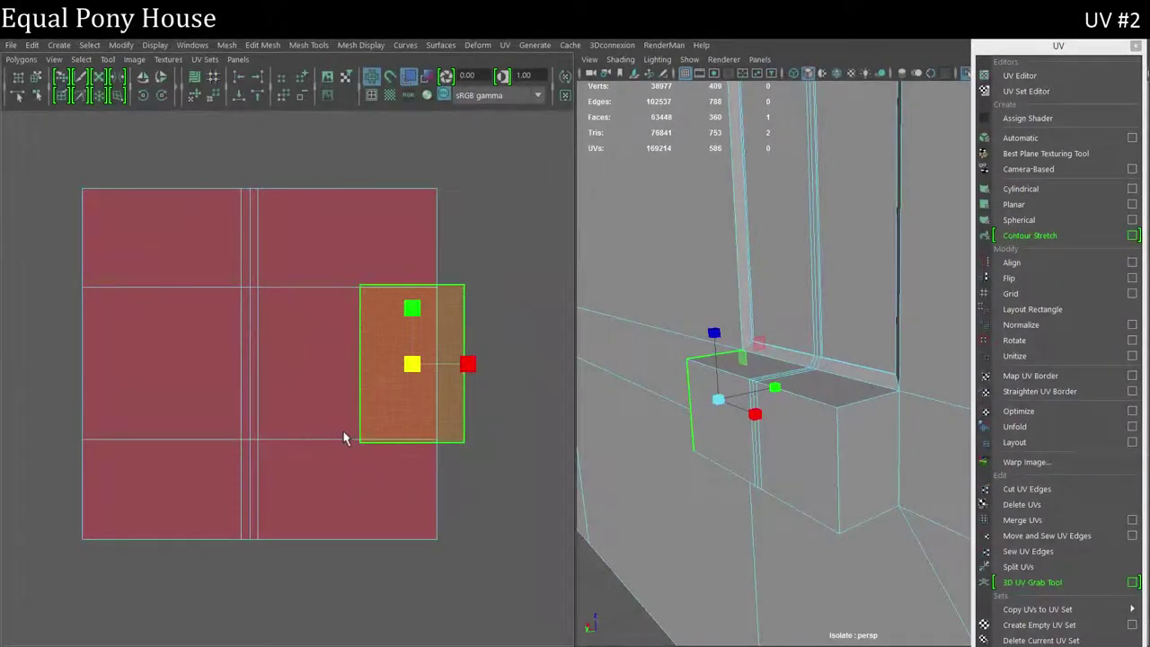
scroll(197, 405, "up", 3)
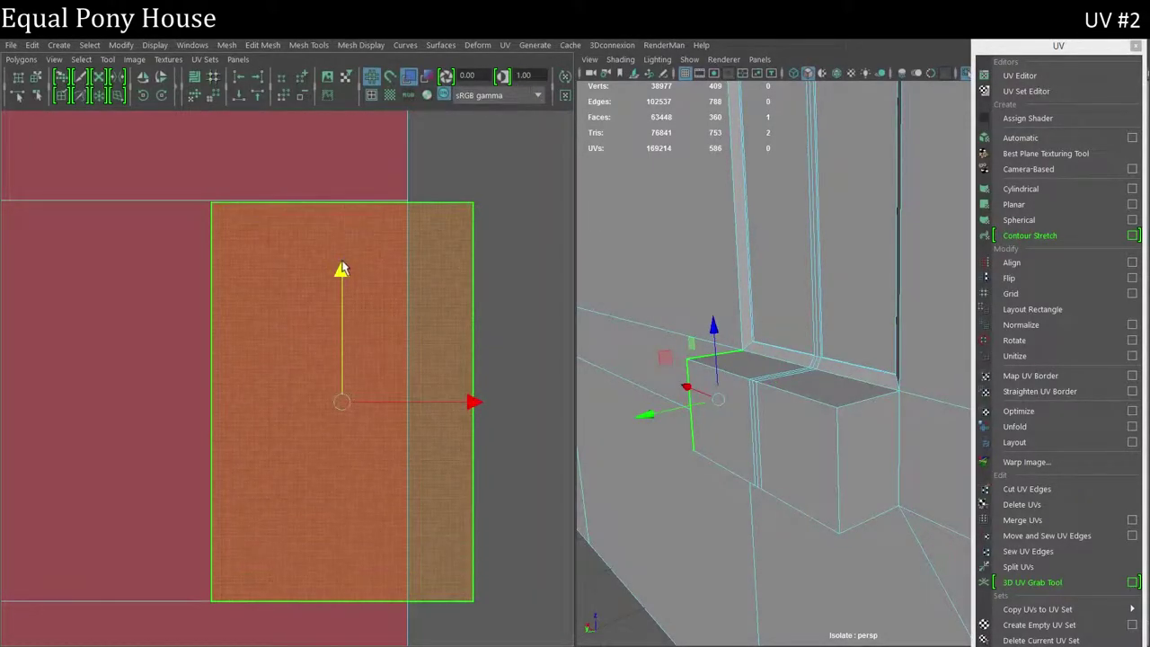
- Select the single-face end shell and move it against the main shell
key("w")
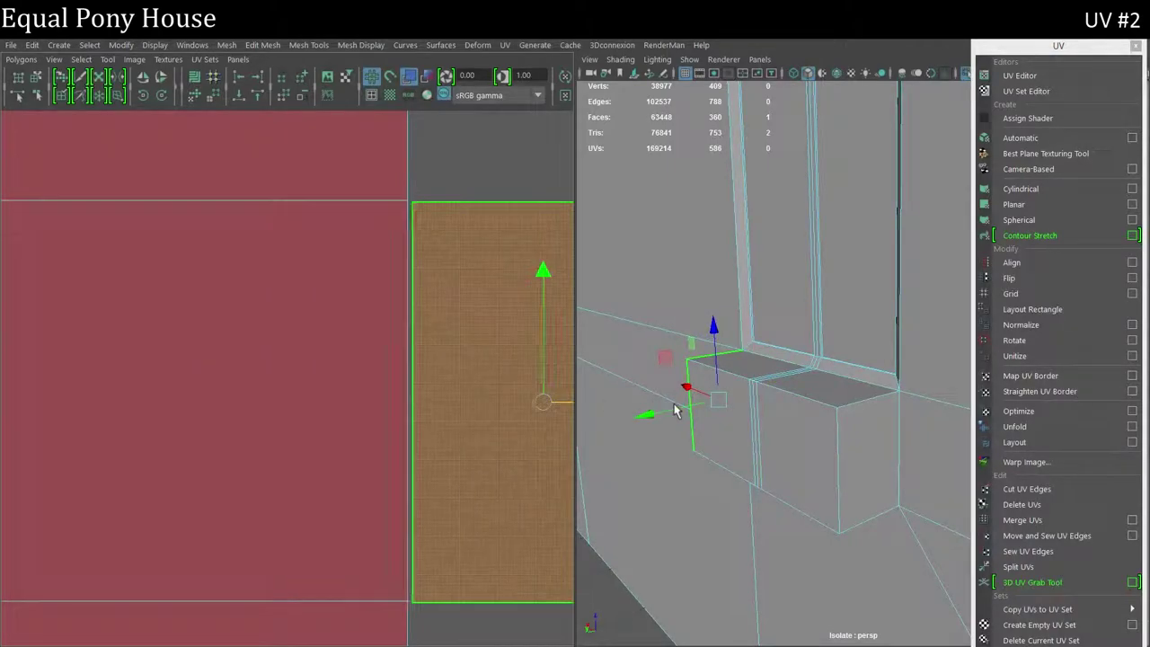
left_click(680, 403)
scroll(426, 416, "down", 3)
scroll(384, 244, "down", 2)
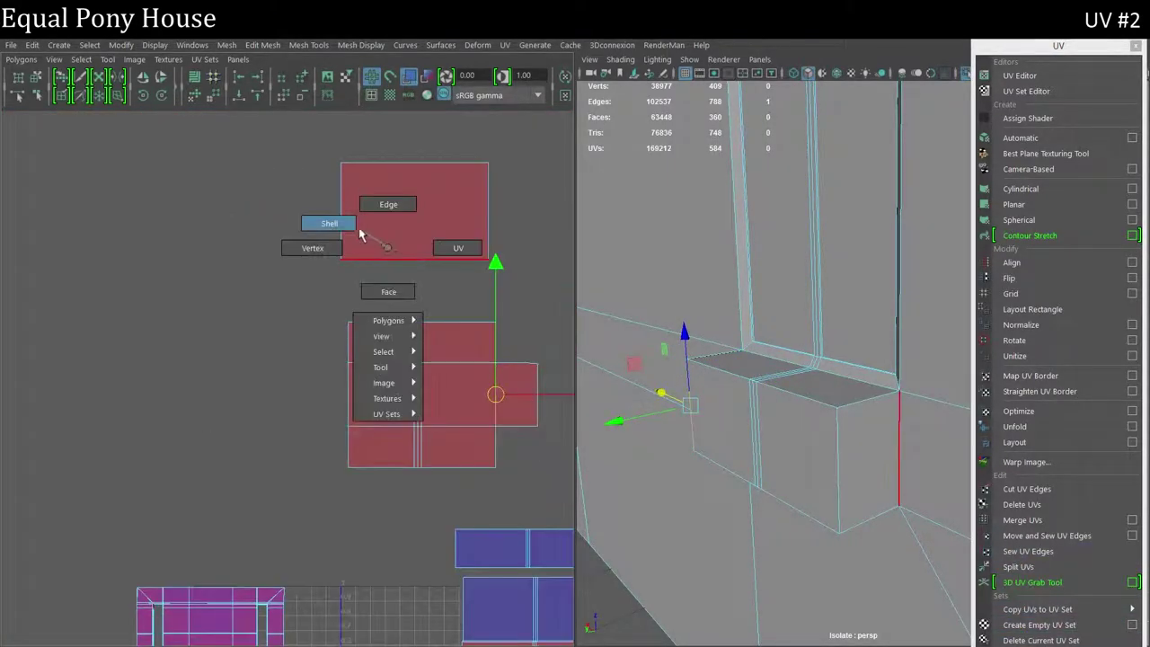
right_click_drag(384, 245, 325, 219)
left_click(414, 261)
left_click(1014, 340)
right_click_drag(453, 261, 467, 263)
left_click_drag(451, 272, 478, 298)
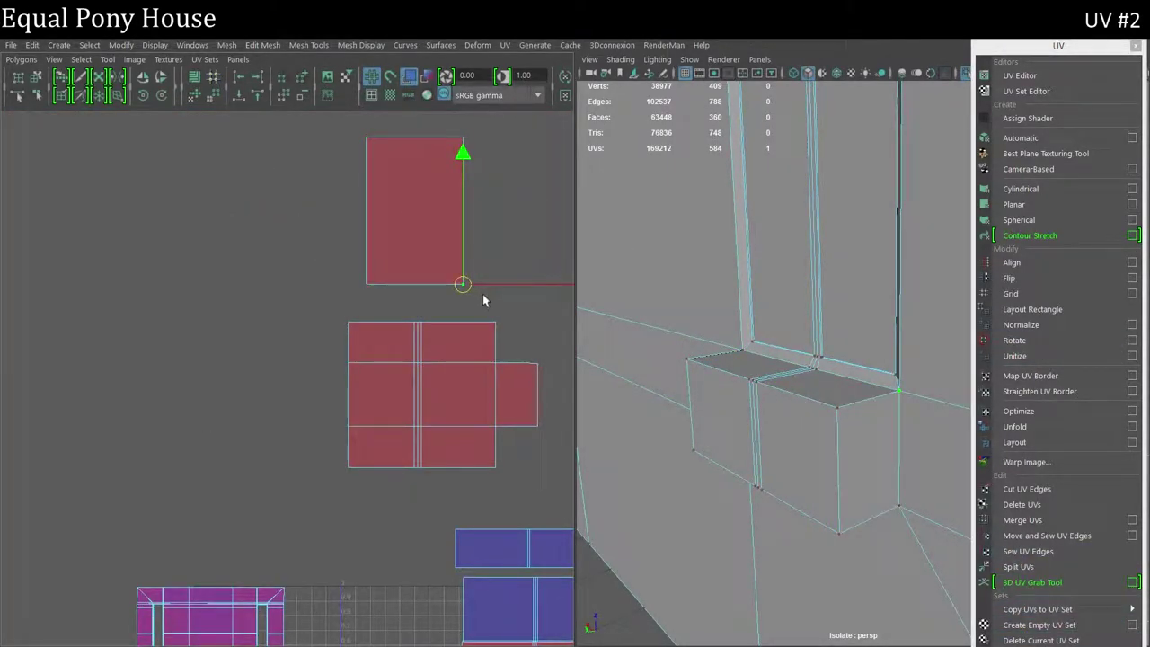
left_click(416, 213)
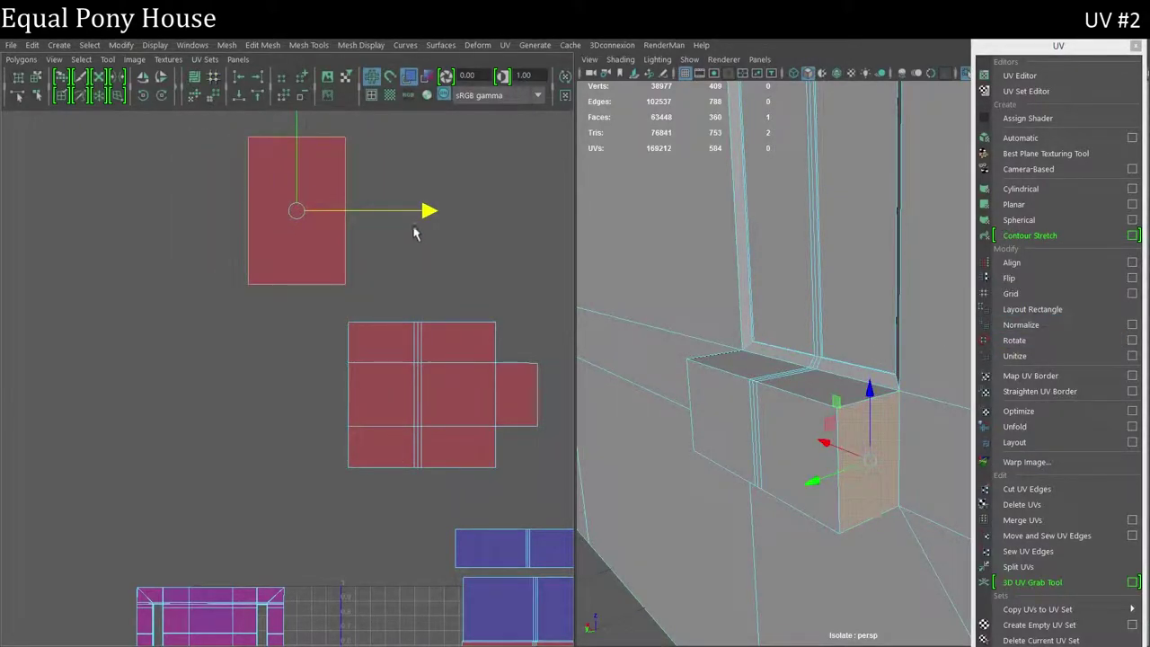
left_click_drag(380, 398, 371, 407)
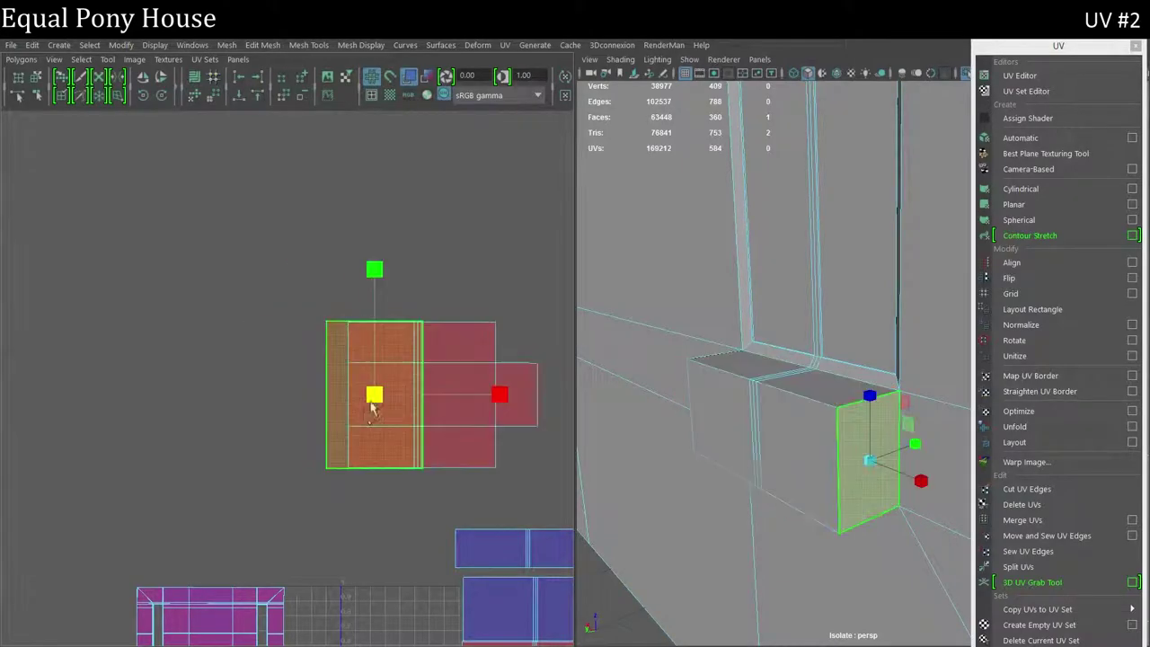
- Sew the end face's shared border edge onto the main block shell with Move and Sew UV Edges
scroll(303, 464, "up", 3)
scroll(304, 465, "up", 3)
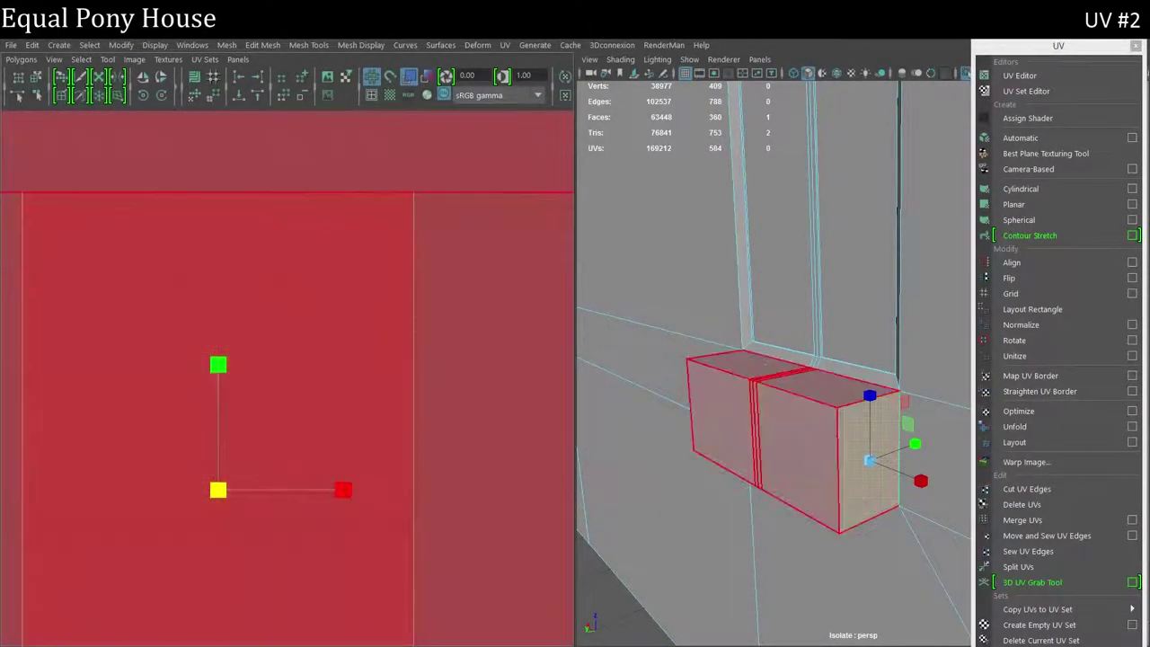
scroll(162, 494, "down", 3)
left_click(498, 309)
left_click(1027, 535)
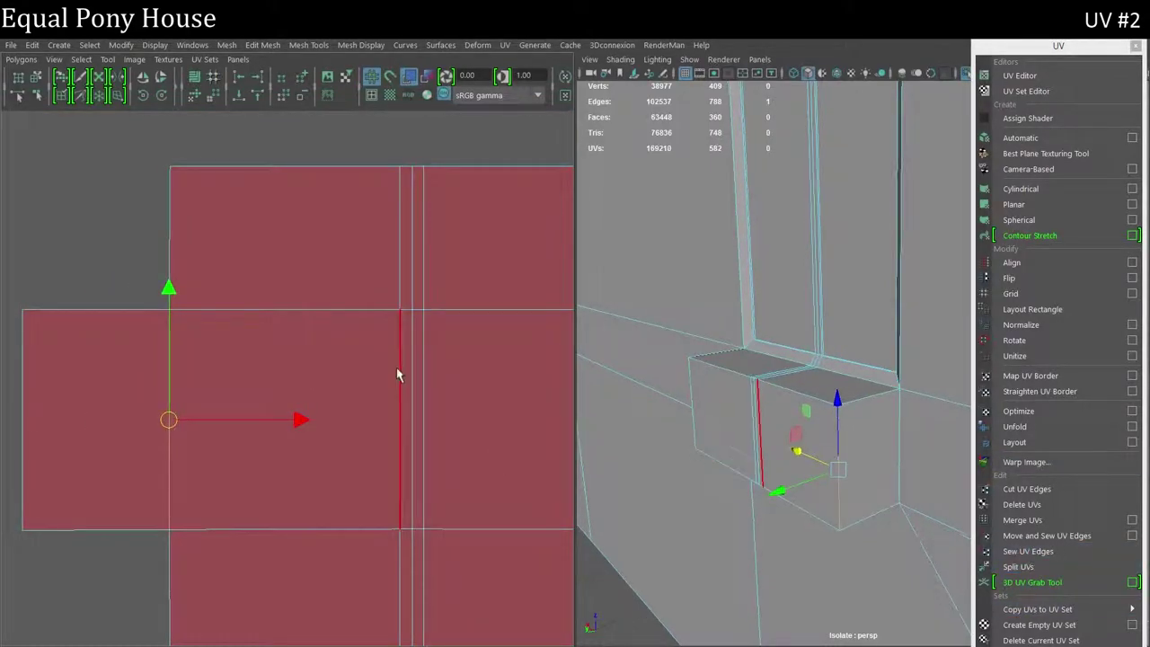
scroll(408, 395, "down", 3)
scroll(367, 400, "down", 3)
- Frame the second sill block and select its blue sill shell
scroll(366, 399, "up", 3)
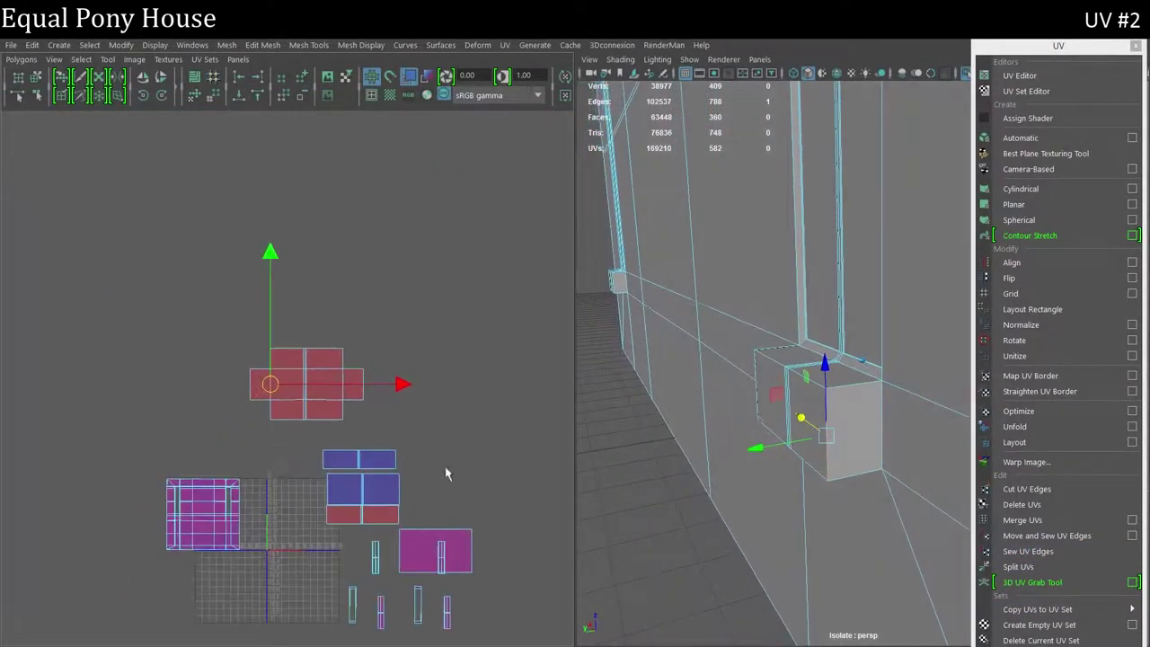
scroll(449, 475, "up", 3)
right_click_drag(283, 416, 481, 370)
key("ctrl+z")
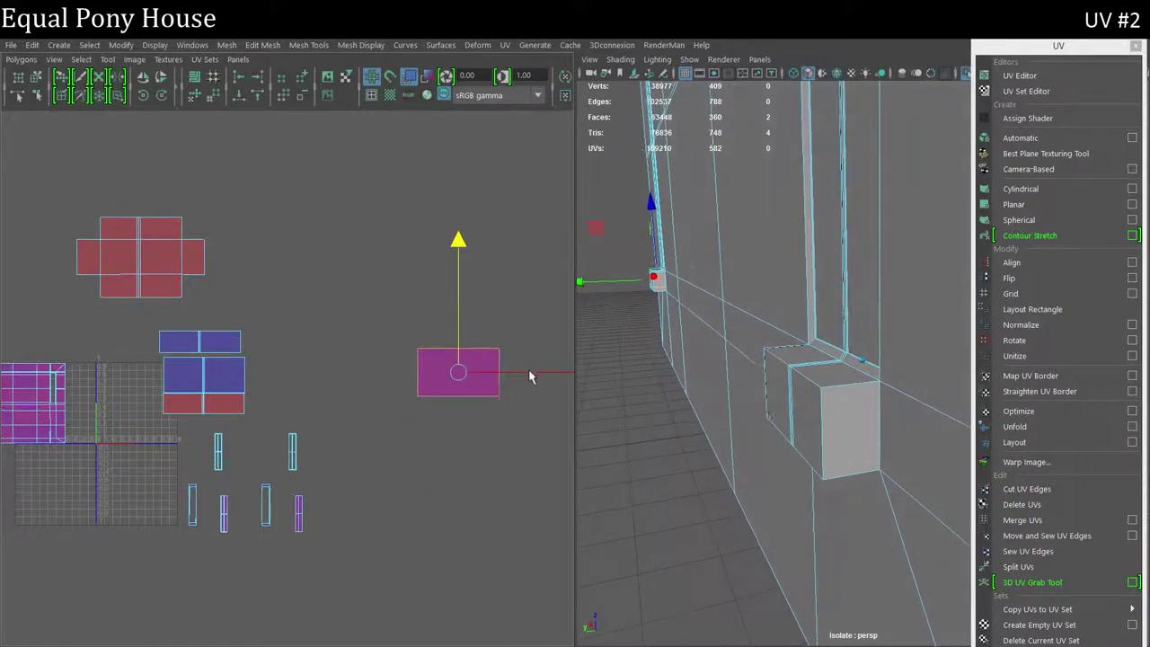
key("ctrl+z")
key("ctrl+z")
key("ctrl+z")
left_click(213, 359)
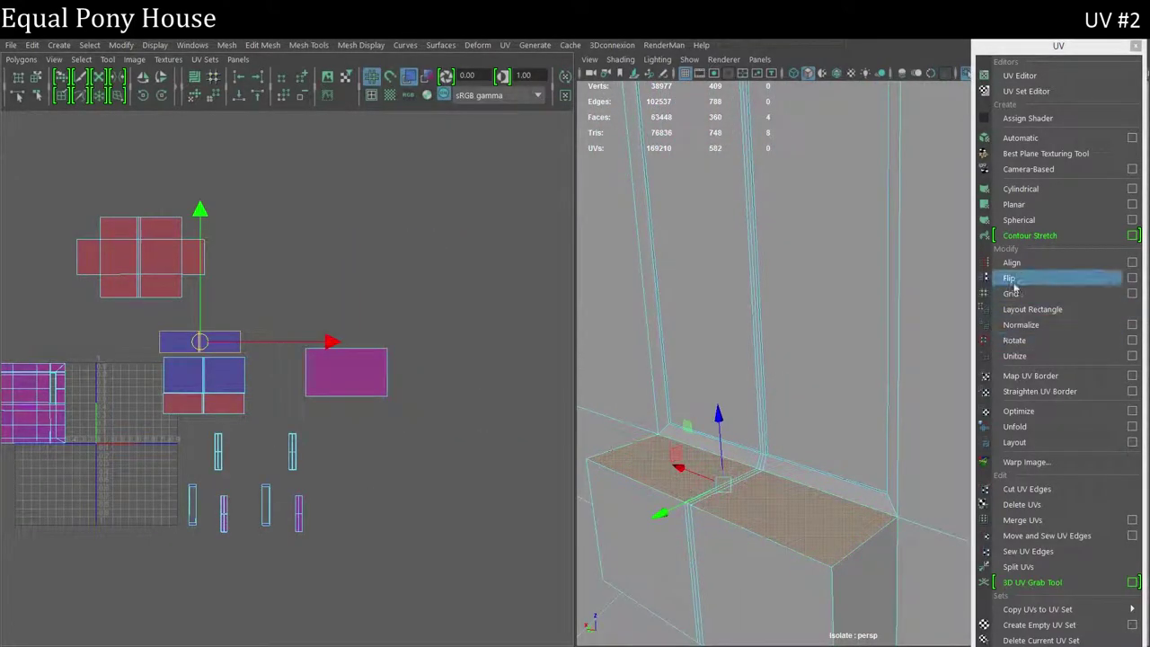
scroll(419, 377, "up", 4)
scroll(308, 320, "up", 1)
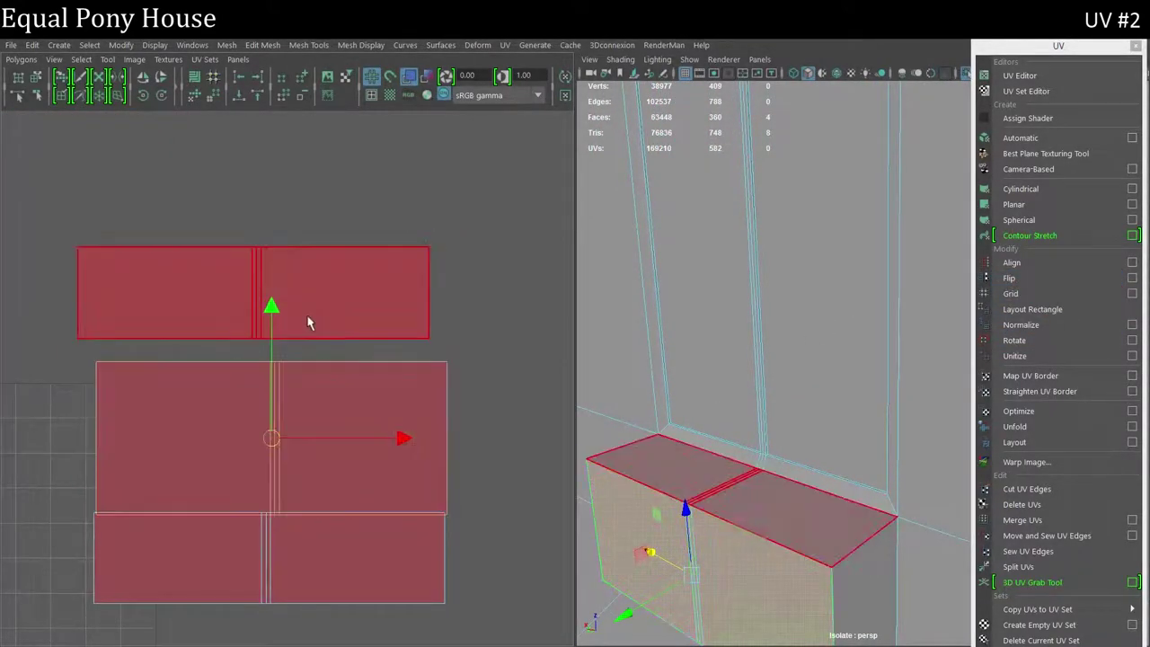
- Select the top and middle shells' UVs and drag the bottom strip down, away from the middle shell
left_click(447, 361)
scroll(708, 434, "down", 2)
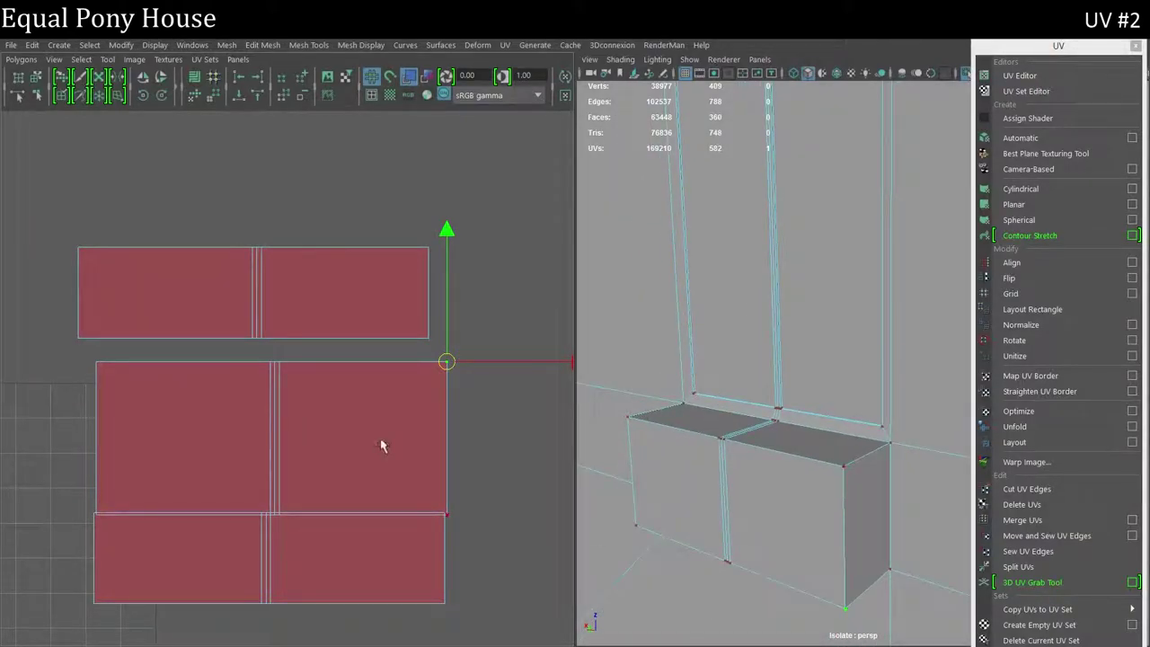
left_click(428, 338)
left_click(357, 314)
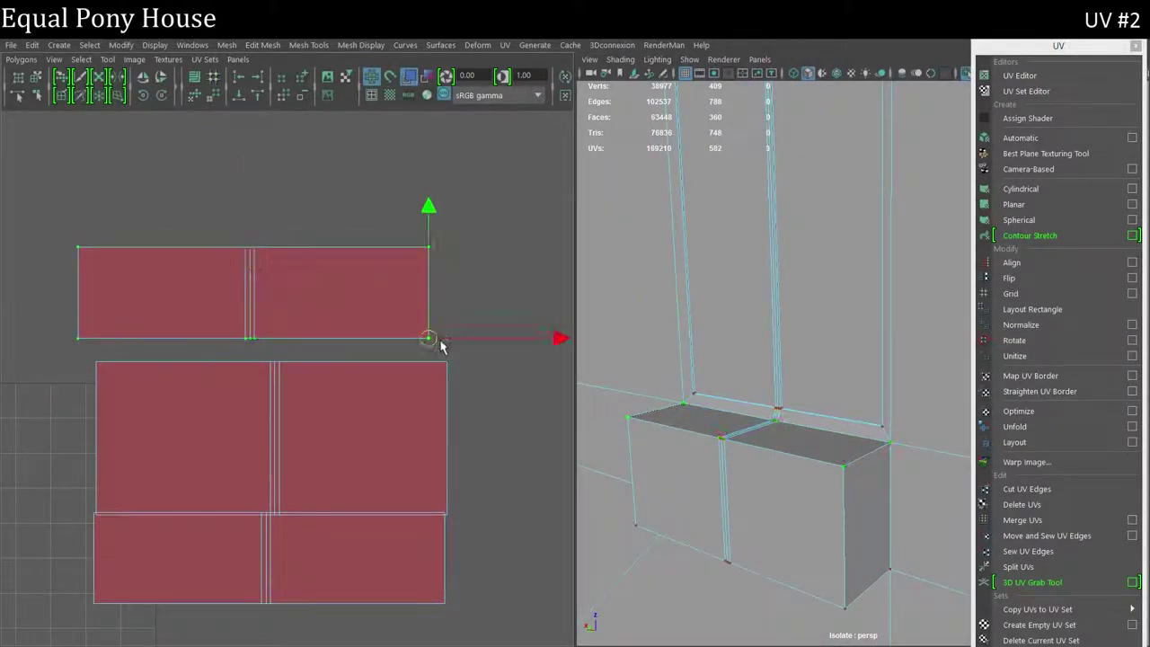
left_click(341, 377)
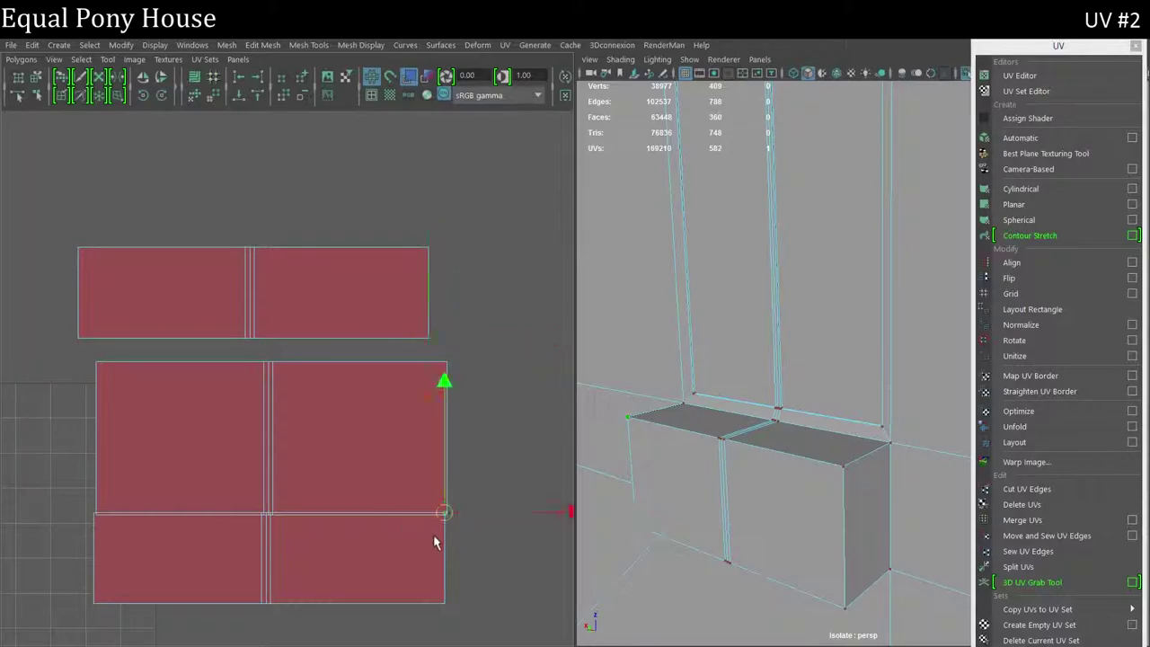
left_click_drag(426, 551, 447, 576)
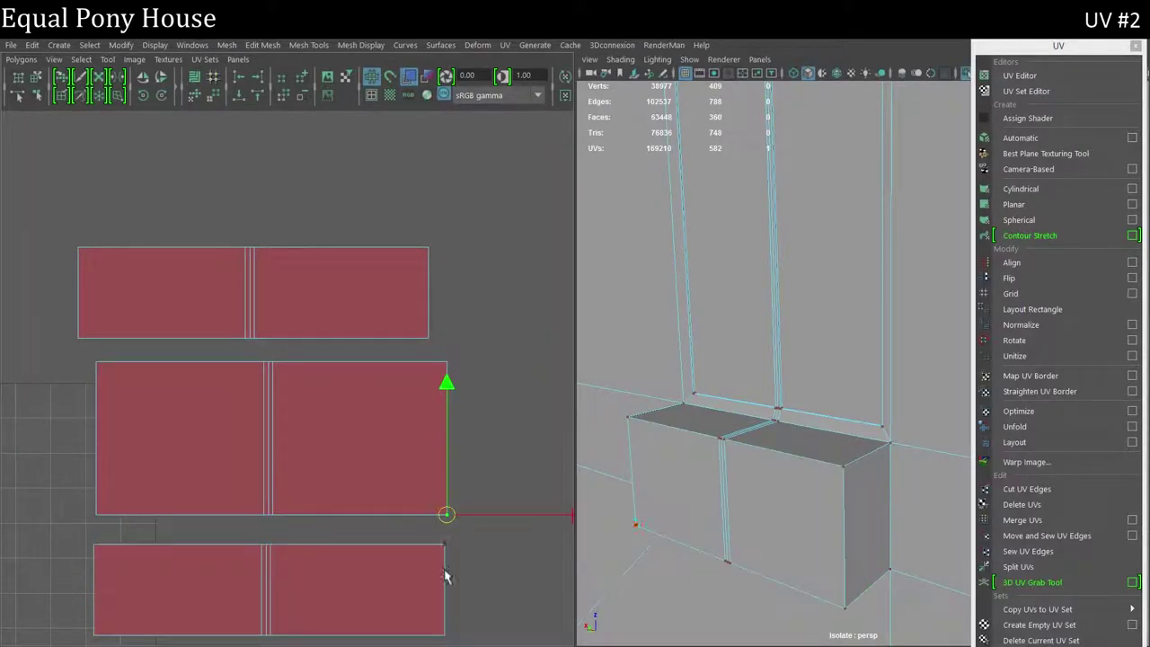
- Stack the top, middle and bottom sill shells edge to edge
left_click(329, 329)
left_click_drag(373, 308, 398, 309)
left_click(269, 437)
left_click_drag(270, 306, 270, 288)
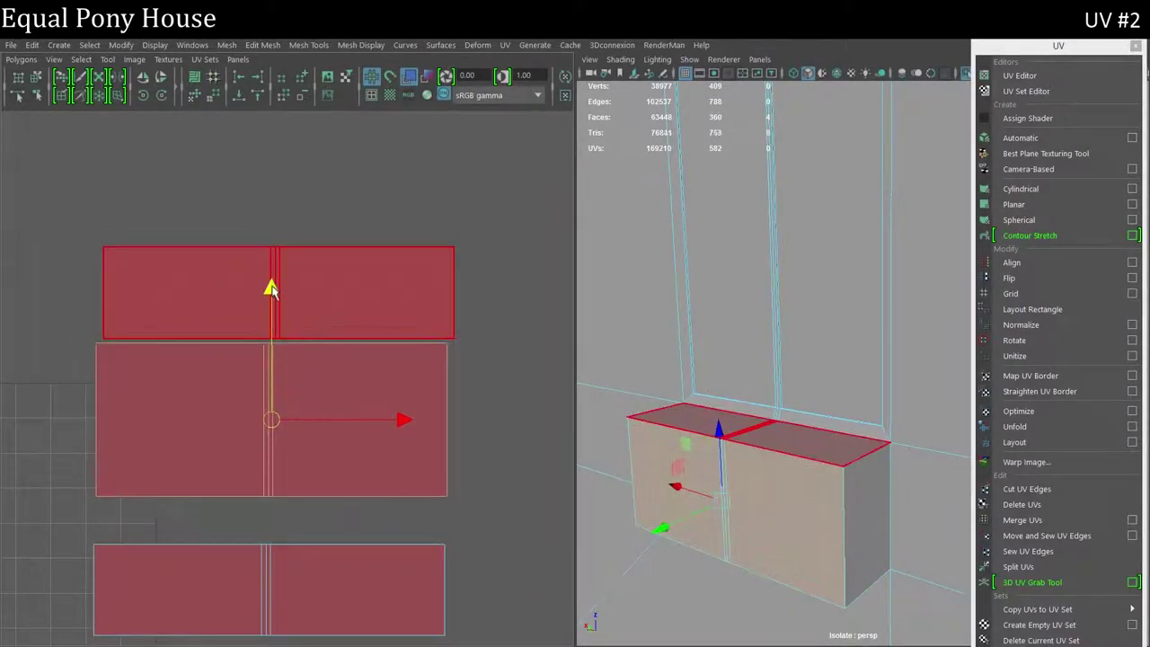
left_click(317, 581)
left_click_drag(317, 581, 359, 538)
- Select the shared seam edges between the stacked shells and sew them together
right_click(359, 416)
left_click(296, 297)
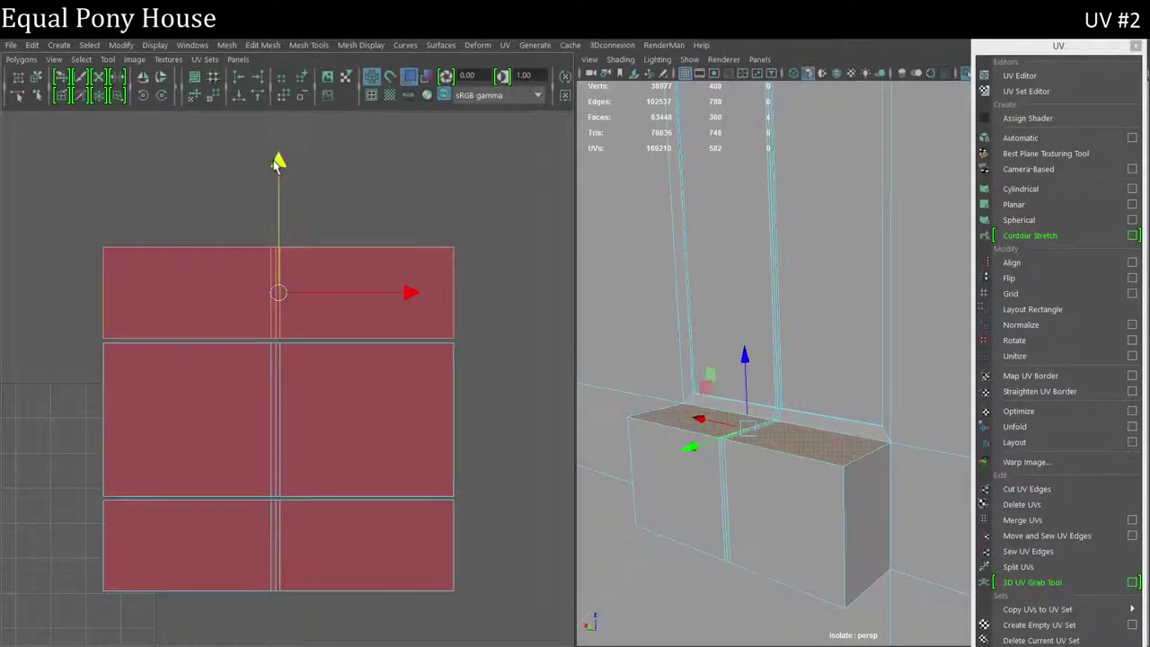
left_click(302, 382)
scroll(225, 458, "up", 3)
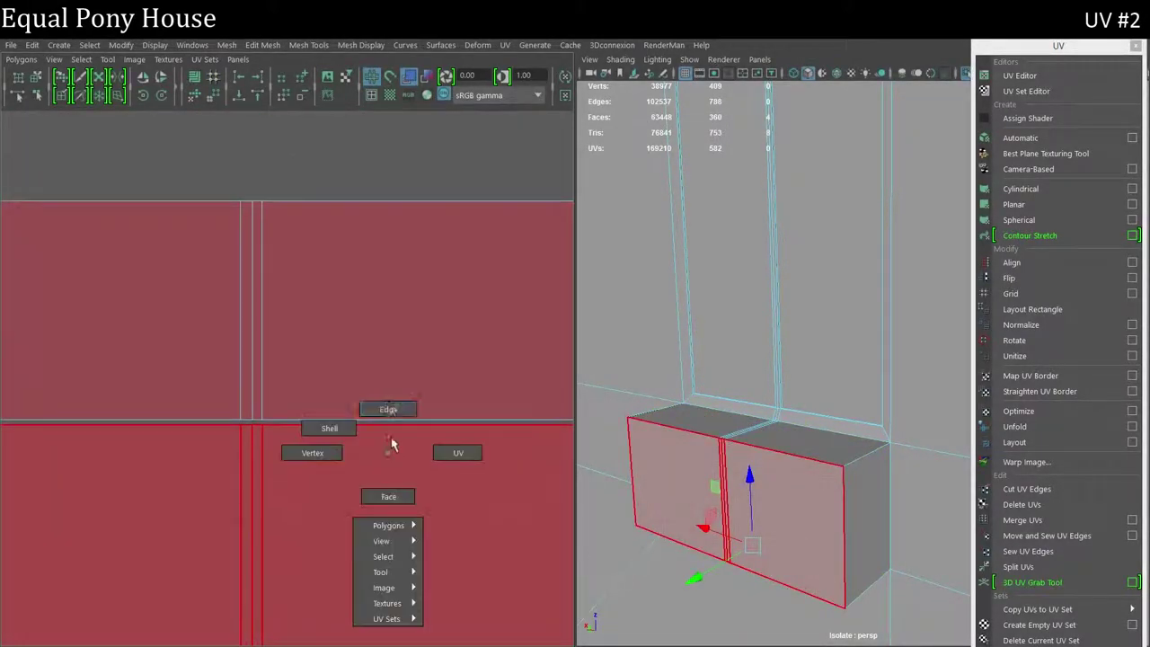
right_click_drag(388, 441, 395, 410)
left_click(400, 422)
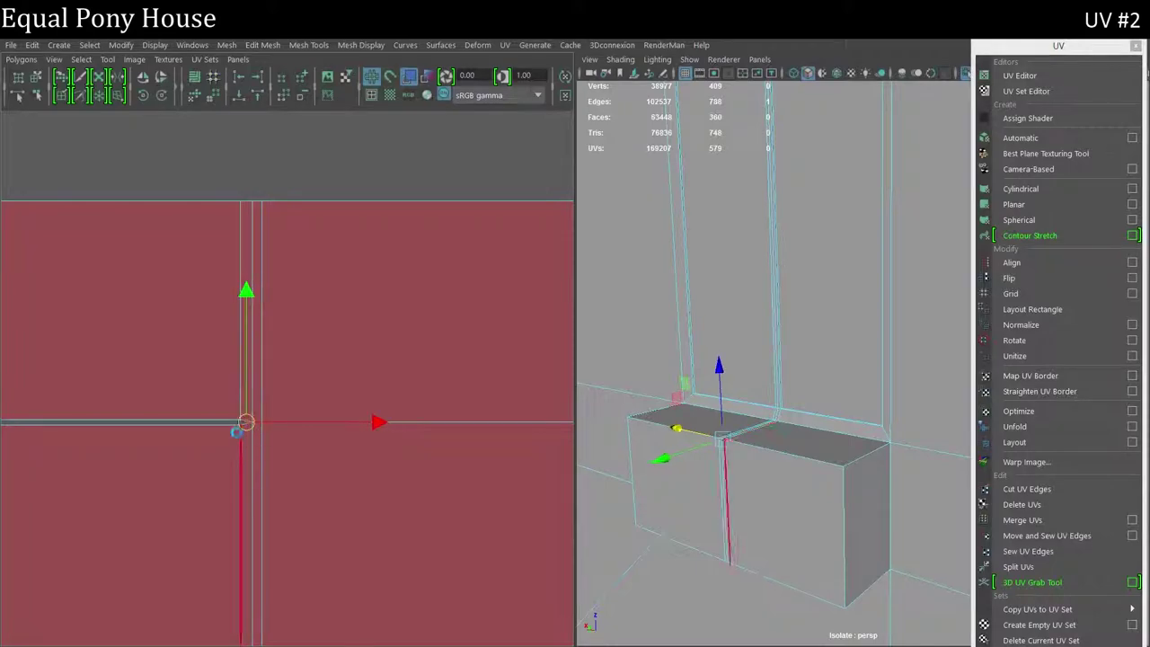
right_click_drag(368, 548, 365, 469, "shift")
left_click(222, 436)
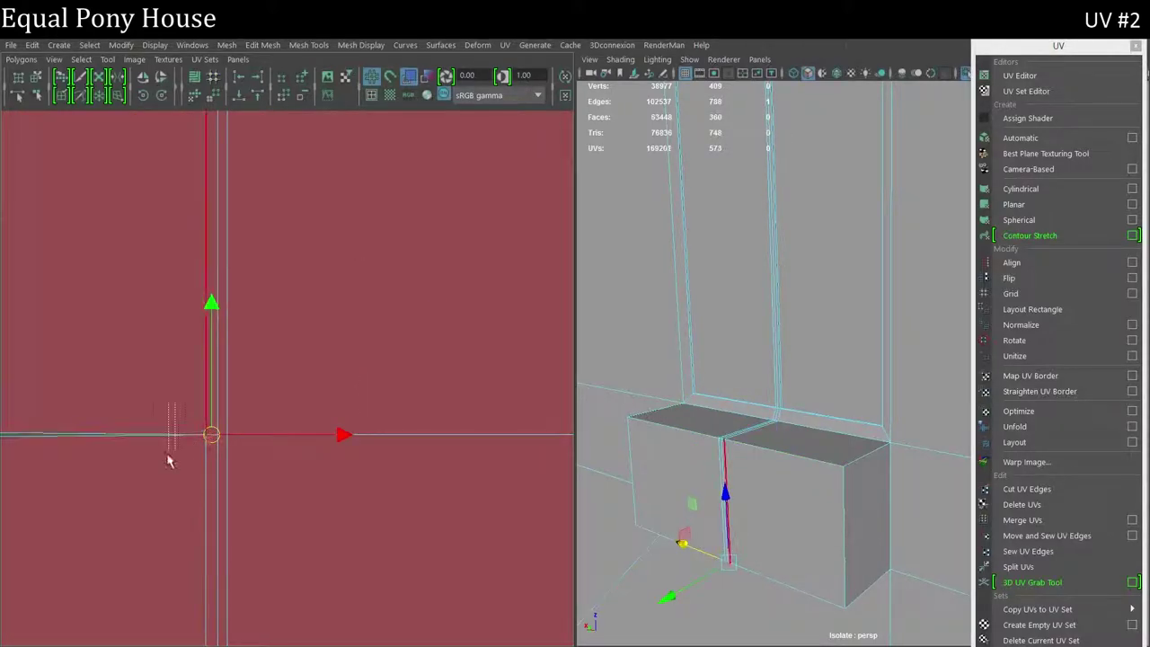
scroll(168, 461, "down", 5)
scroll(342, 360, "down", 3)
- Rotate the end-face shell 90° and place it against the left side of the main shell
right_click_drag(476, 336, 539, 336)
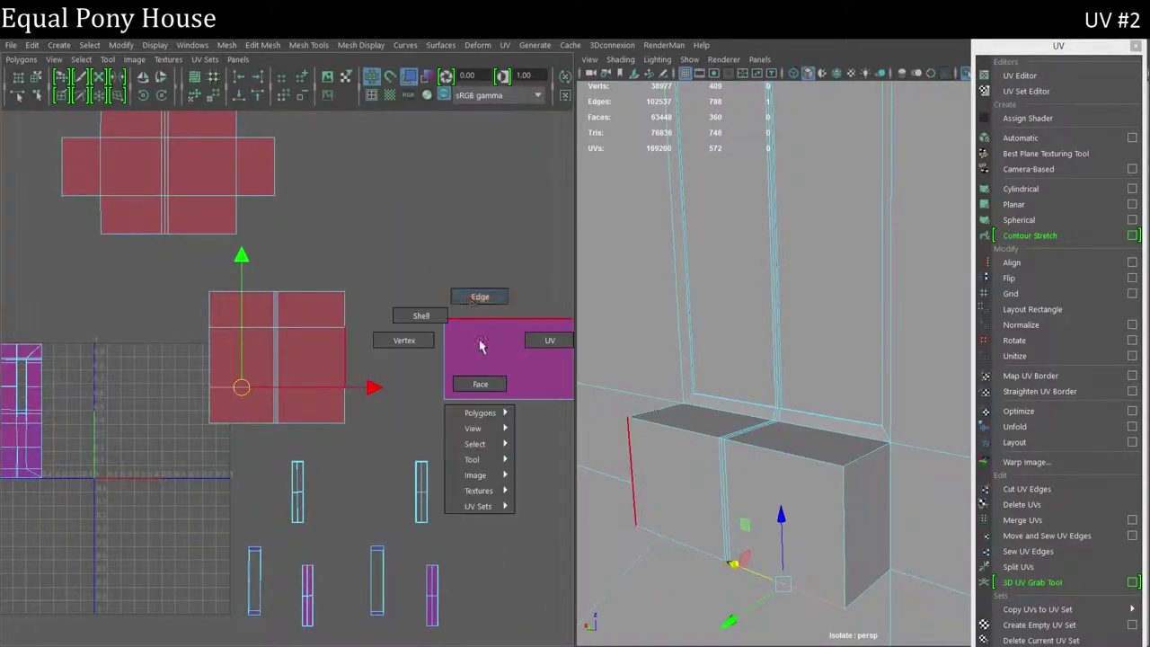
left_click(507, 359)
key("ctrl+alt+Right")
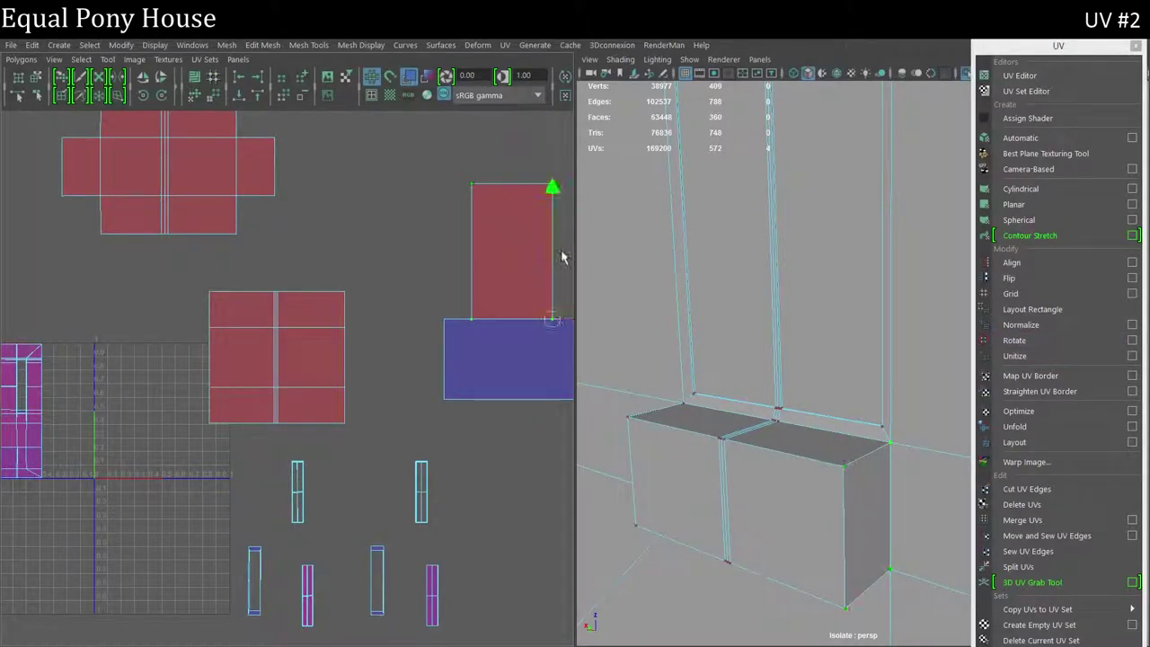
left_click(490, 223)
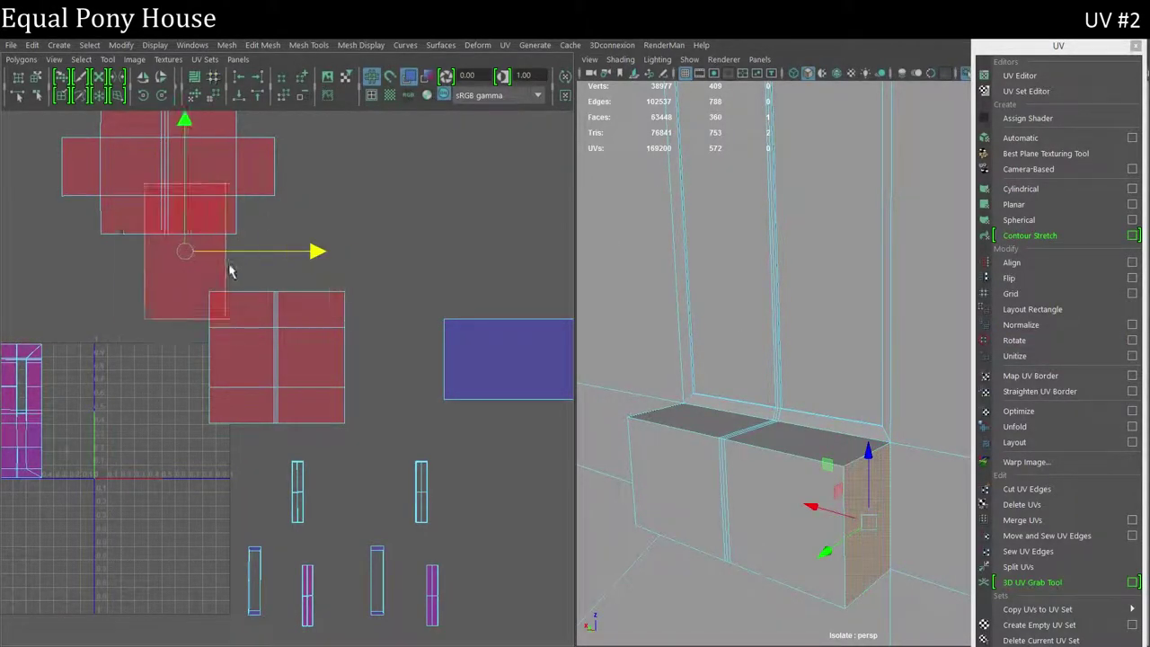
left_click_drag(490, 223, 140, 302)
left_click_drag(163, 228, 163, 235)
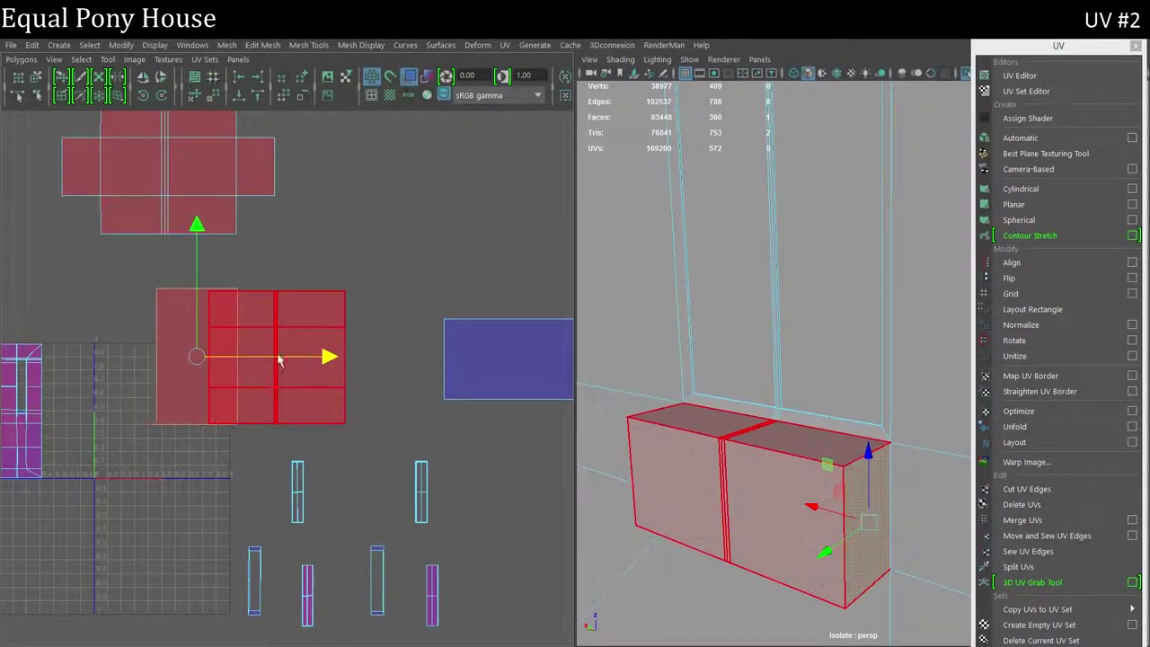
scroll(304, 381, "up", 3)
scroll(108, 348, "up", 2)
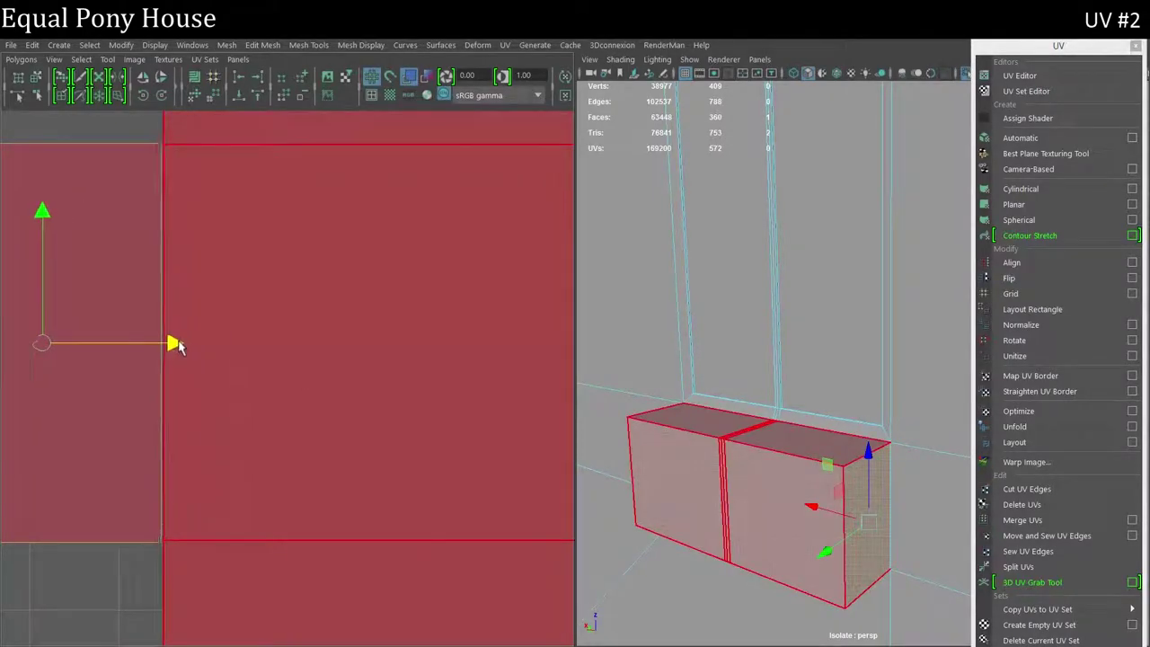
- Sew the shared edge between the end face and the cross-shaped shell
left_click(94, 280)
right_click(243, 333)
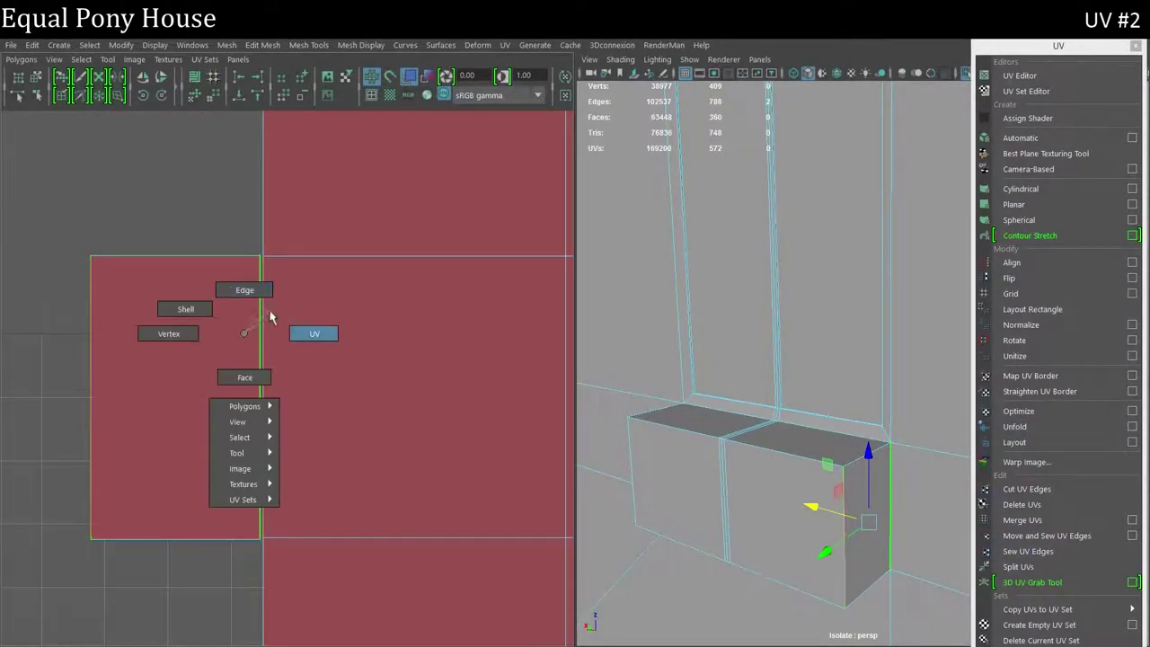
key("f")
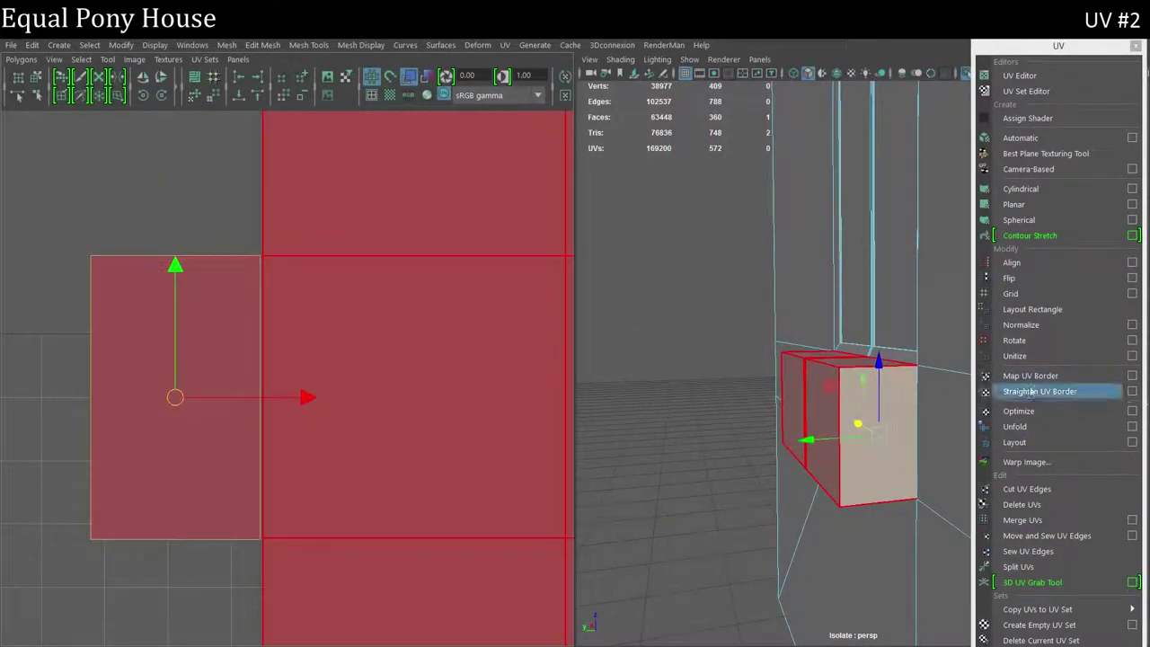
left_click(1031, 392)
left_click(1046, 536)
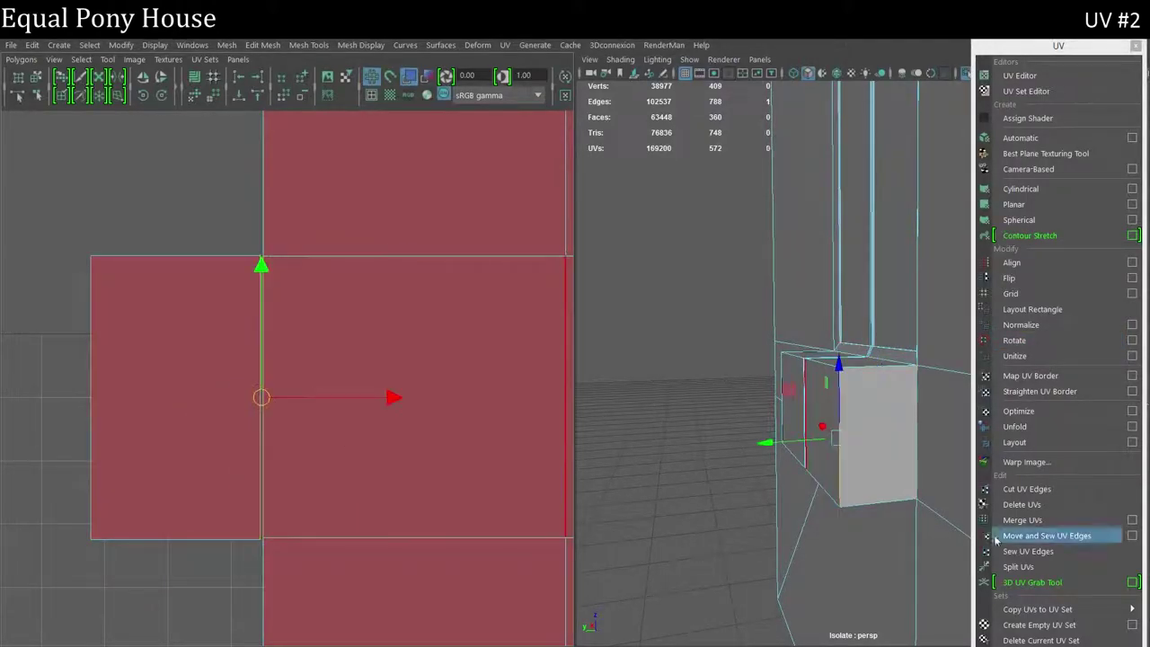
key("f")
scroll(433, 370, "down", 3)
- Rotate the loose end-face shell upright and join it beside the cross shell
right_click_drag(526, 377, 544, 341)
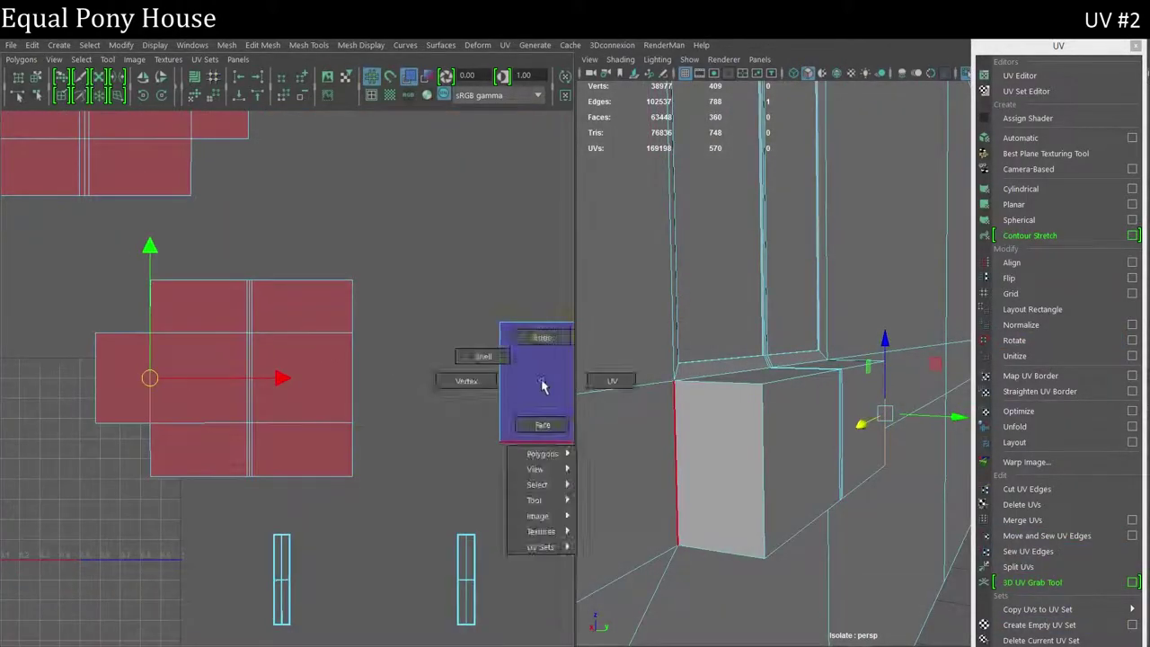
key("f")
left_click(1028, 341)
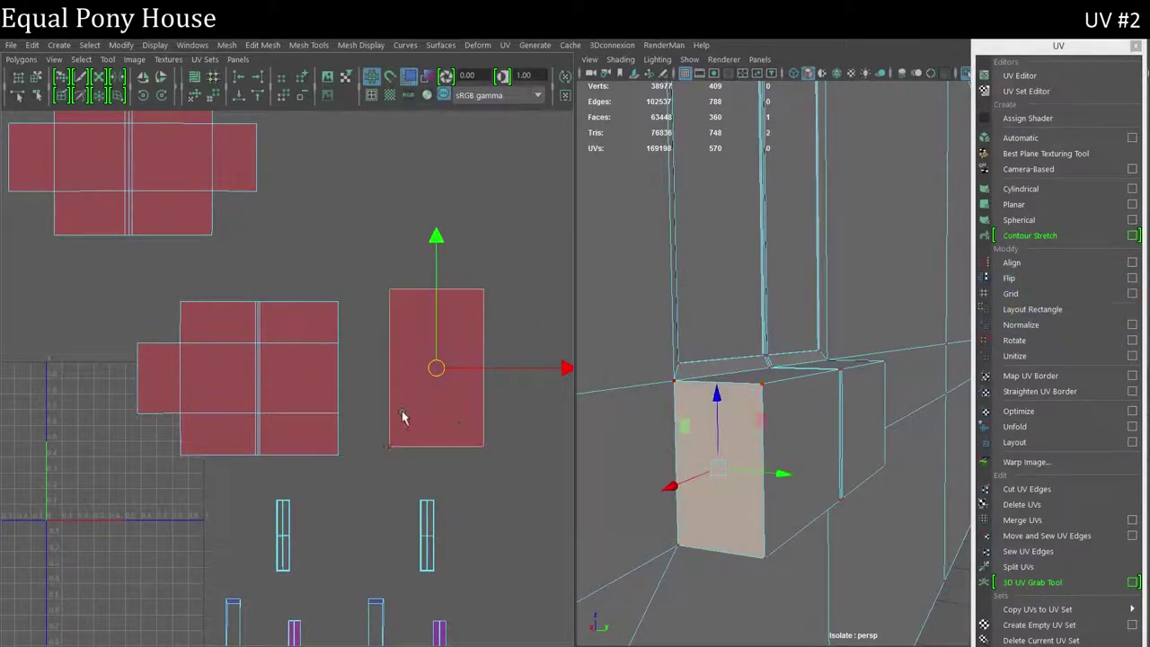
left_click_drag(469, 433, 502, 457)
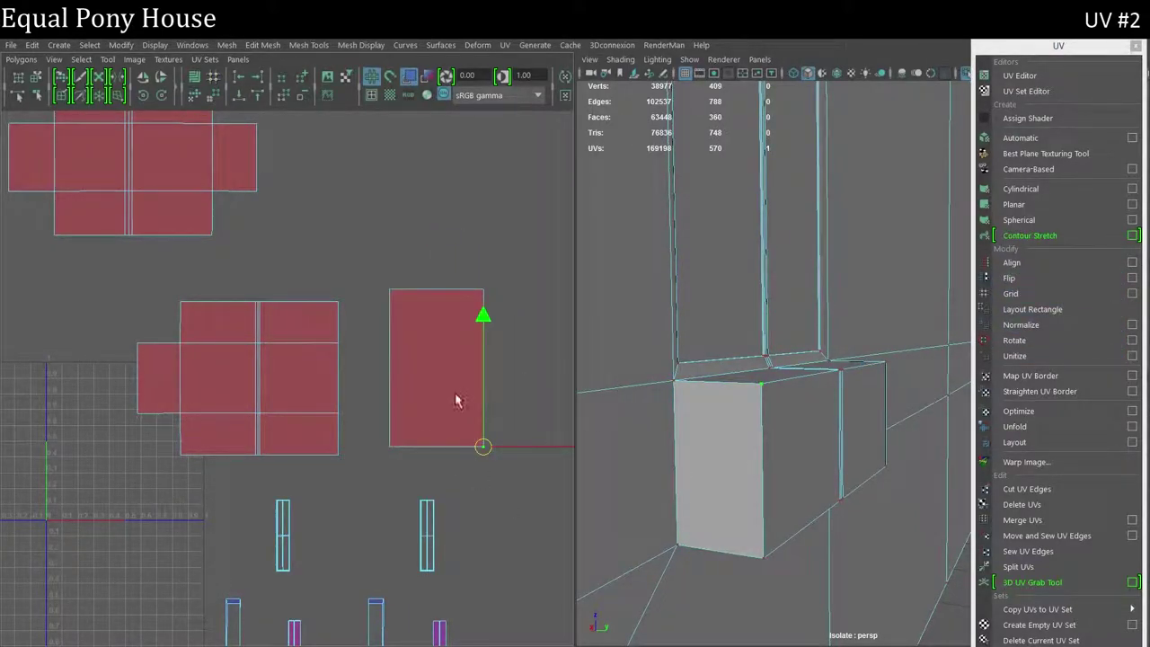
right_click_drag(372, 320, 441, 320)
left_click_drag(404, 279, 382, 413)
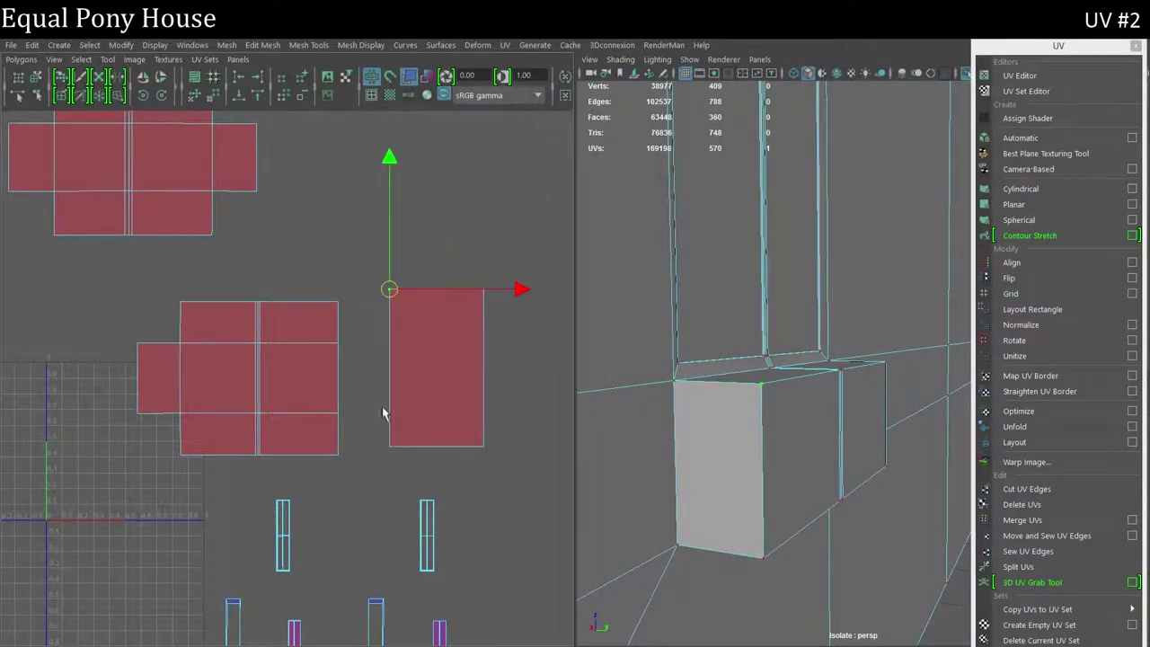
left_click(435, 394)
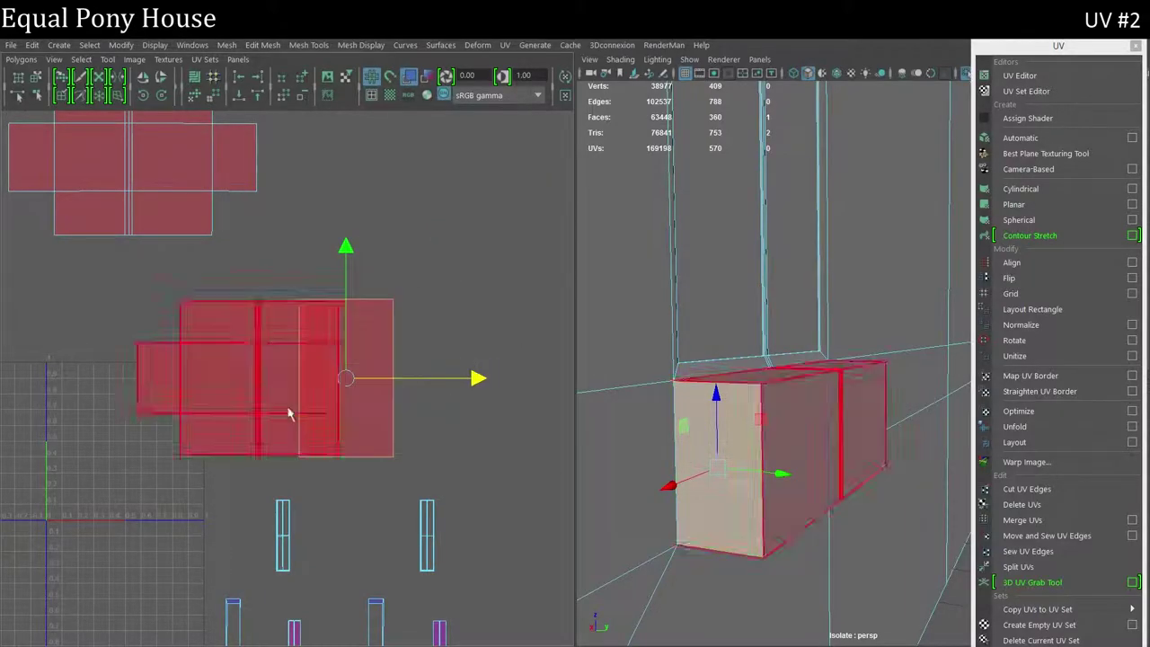
scroll(367, 390, "up", 3)
scroll(363, 405, "up", 2)
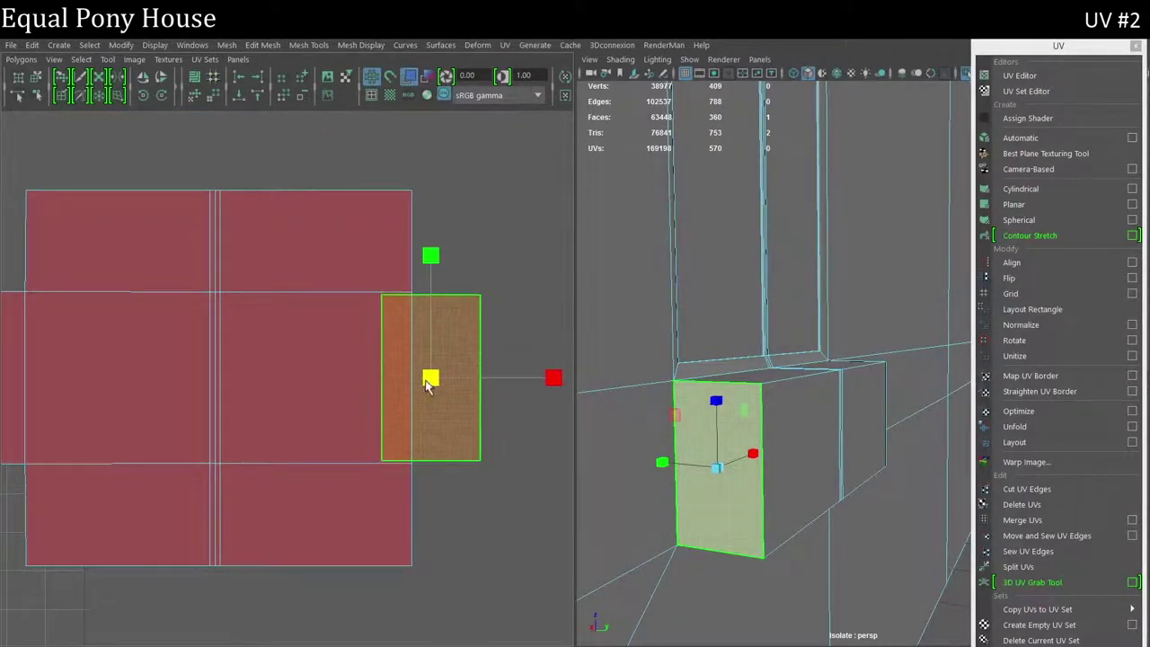
key("w")
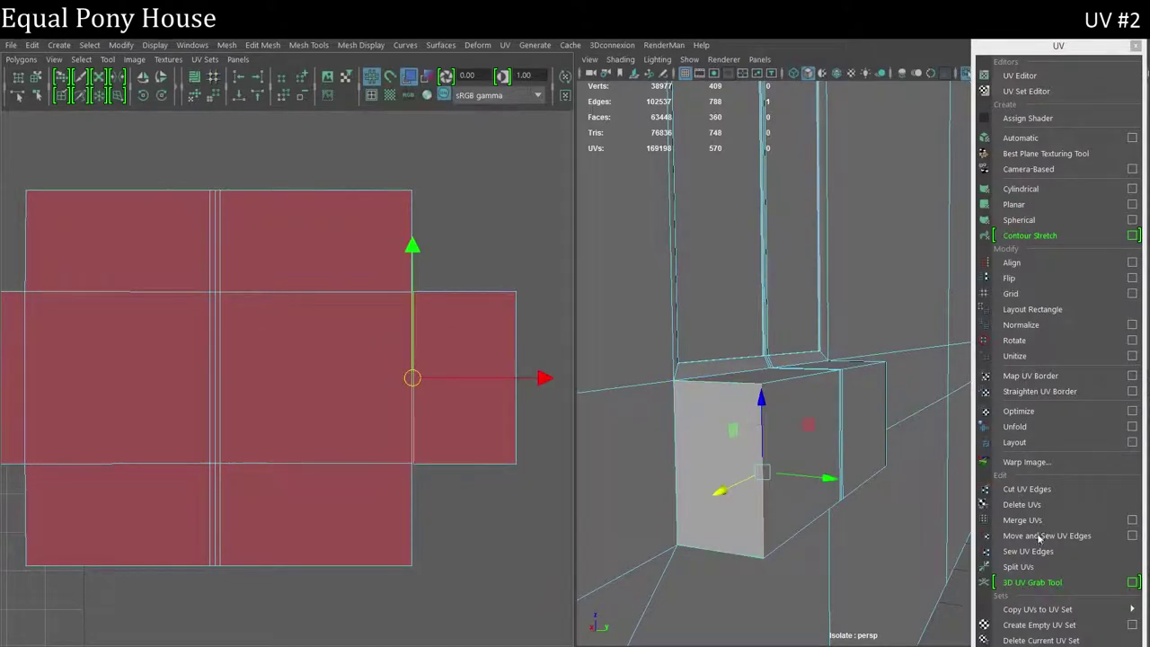
scroll(288, 377, "down", 2)
scroll(287, 377, "down", 2)
right_click_drag(266, 384, 220, 365)
- Maximize the UV Editor and slide the cross-shaped sill shell to the right
scroll(503, 352, "down", 3)
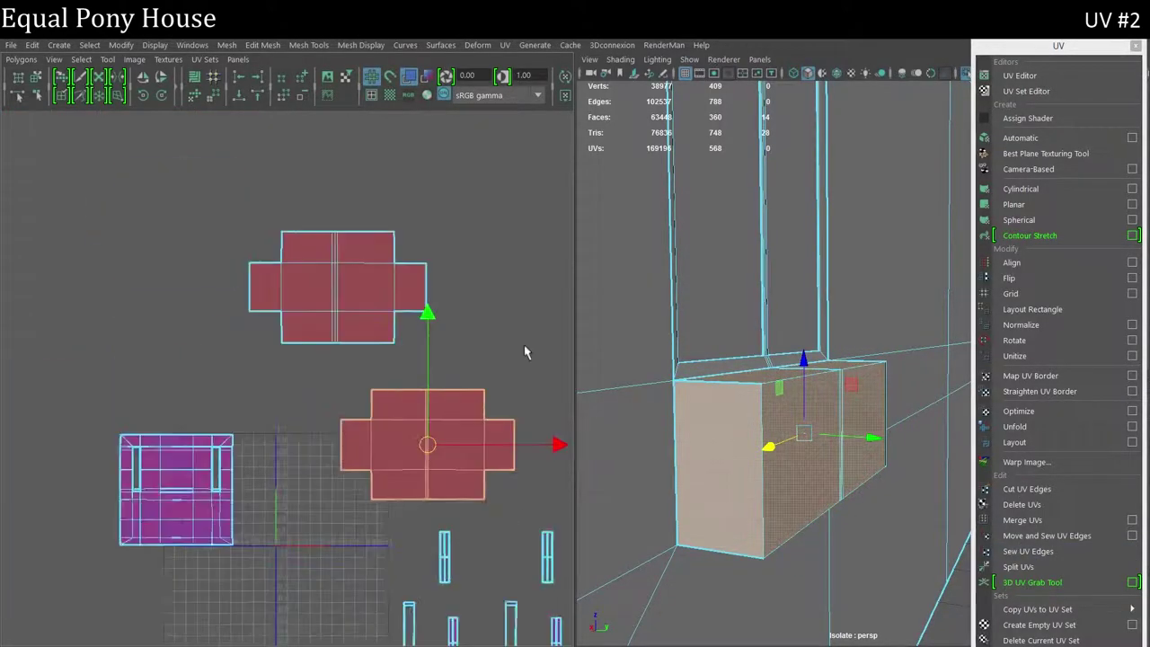
scroll(423, 259, "down", 2)
scroll(398, 462, "up", 4)
scroll(398, 461, "down", 2)
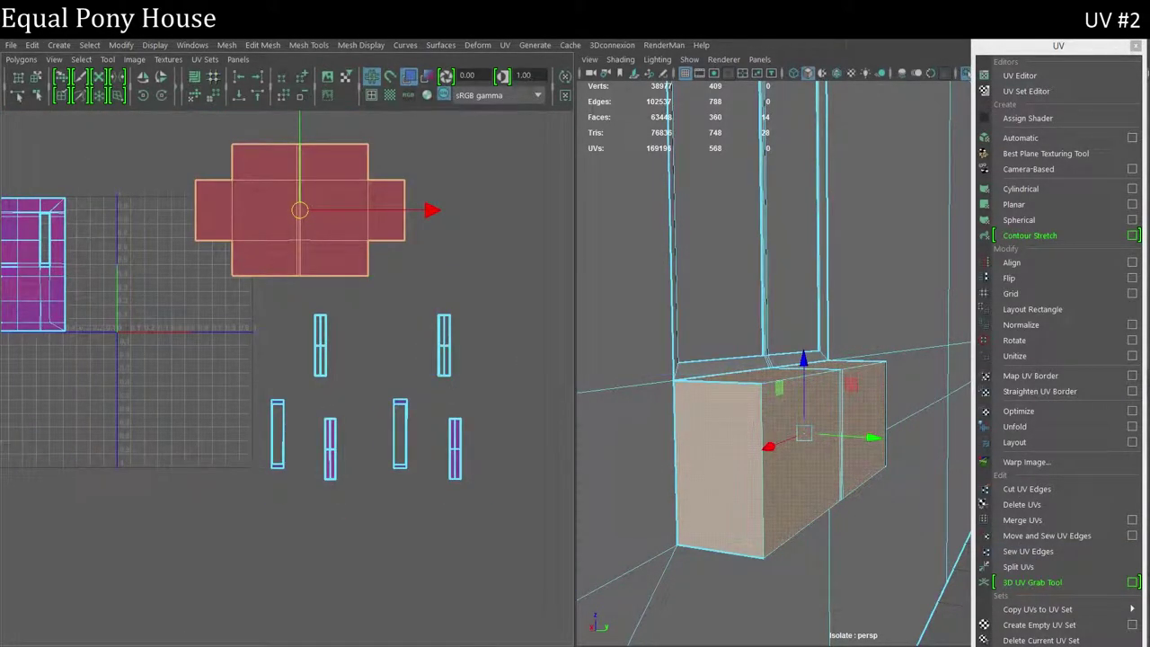
key("space")
scroll(492, 542, "down", 2)
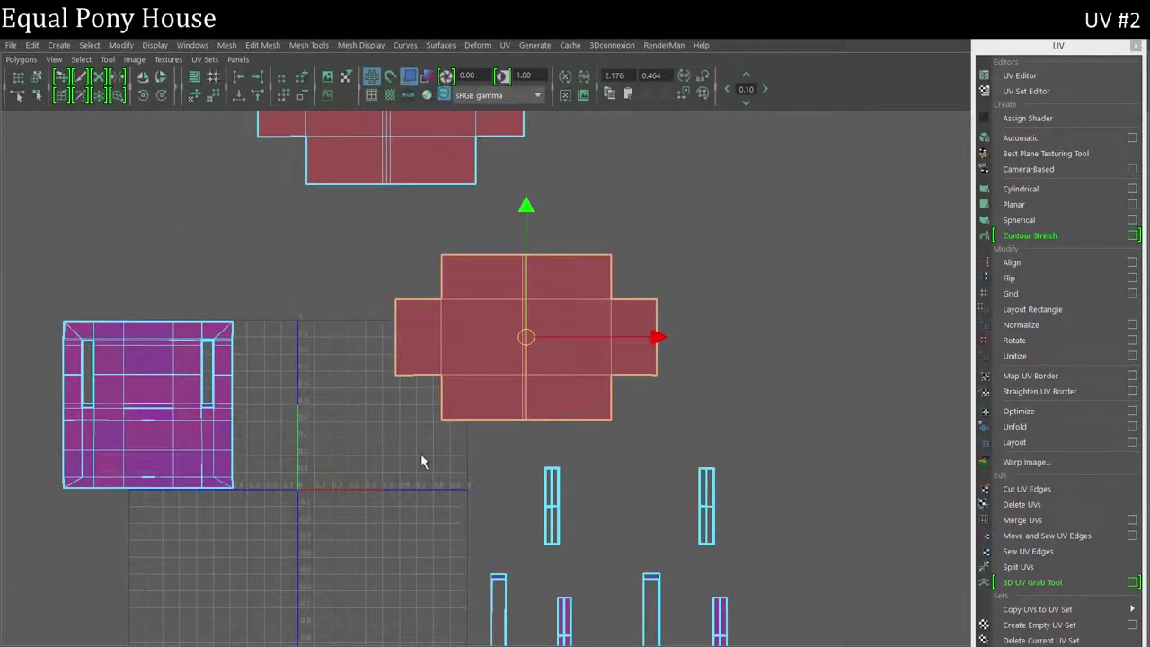
left_click(430, 336)
mouse_move(657, 336)
left_mouse_down()
mouse_move(821, 336)
mouse_move(778, 337)
left_mouse_up()
- Move the pink wall panel shell onto the grid and scale it to fit the 0-1 tile
left_click_drag(166, 225, 188, 536)
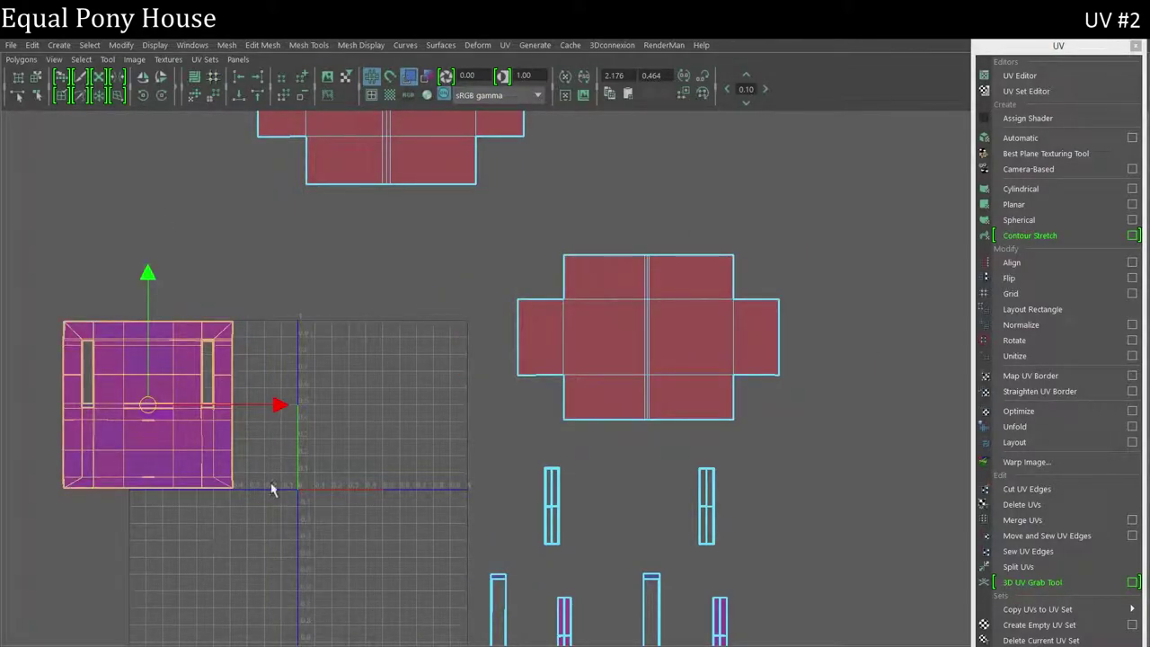
left_click_drag(279, 409, 512, 437)
key("r")
mouse_move(382, 404)
left_mouse_down()
mouse_move(372, 431)
mouse_move(356, 433)
left_mouse_up()
key("w")
left_click_drag(512, 405, 500, 403)
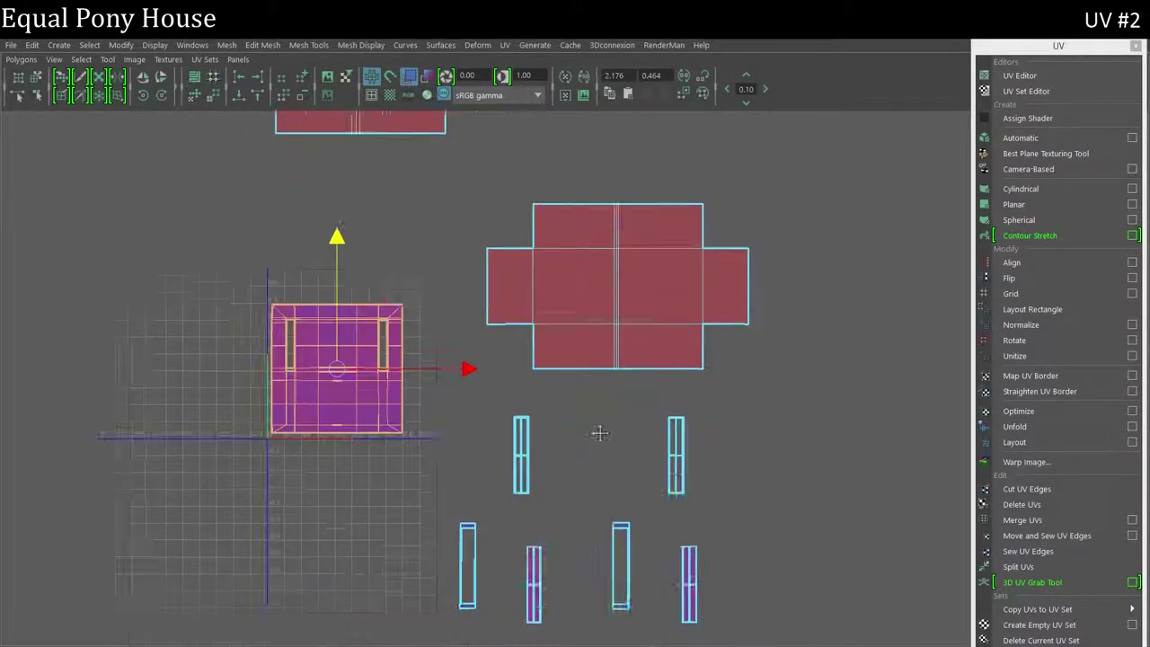
- Place the leftmost tall window strip on the grid beside the panel
middle_click_drag(595, 431, 431, 531, "alt")
left_click(299, 521)
left_click_drag(299, 521, 235, 513)
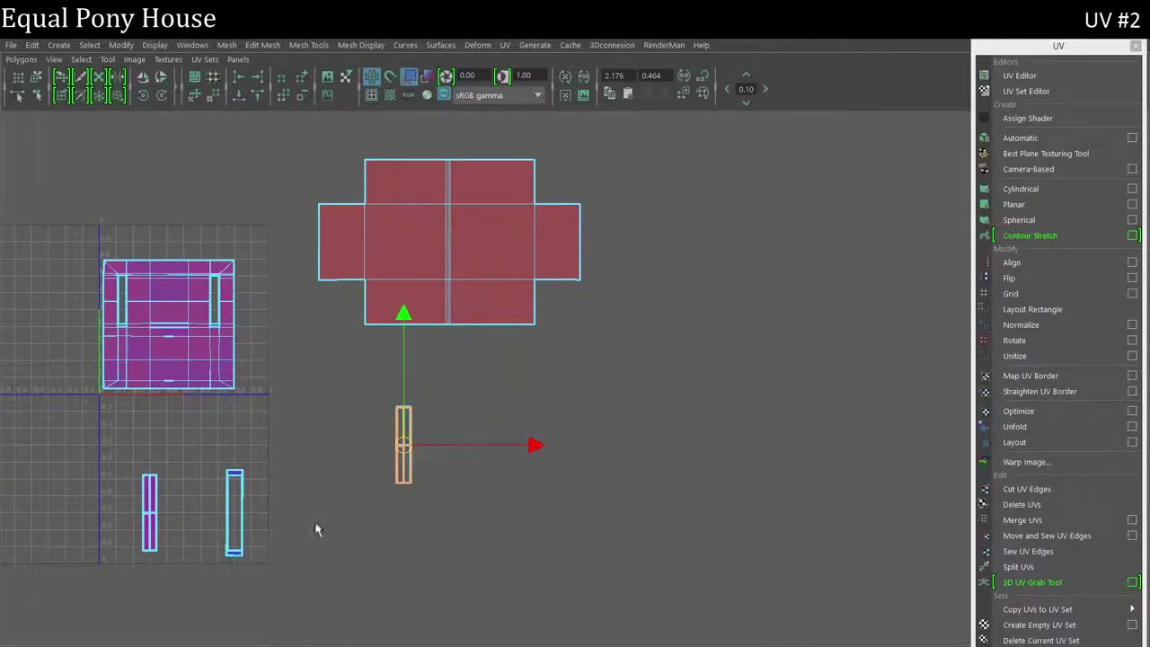
- Move the magenta strip above the wall panel and rotate it to lie horizontally
left_click_drag(147, 509, 146, 220)
key("e")
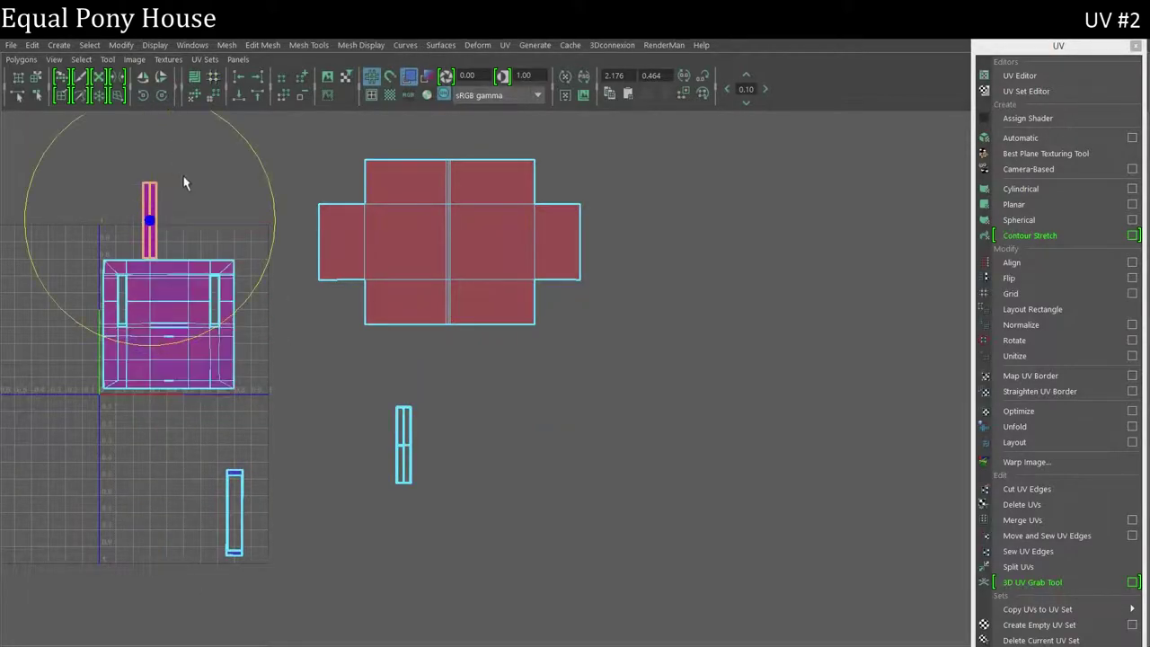
left_click_drag(265, 174, 225, 319)
right_click_drag(218, 339, 611, 339, "alt")
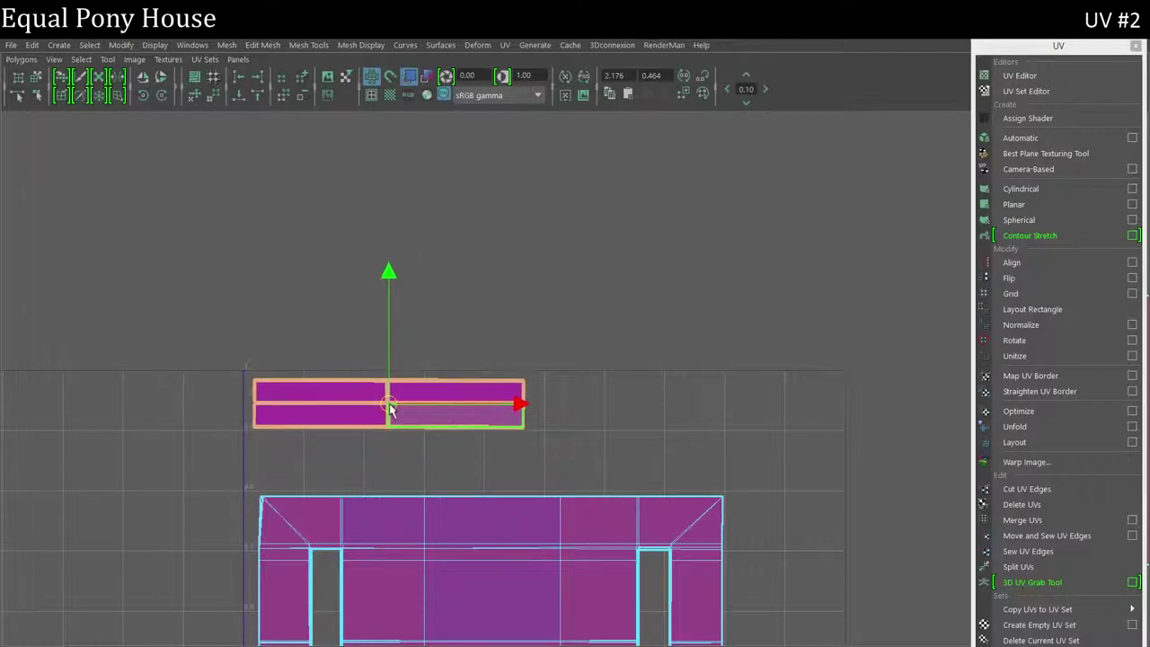
scroll(426, 368, "down", 5)
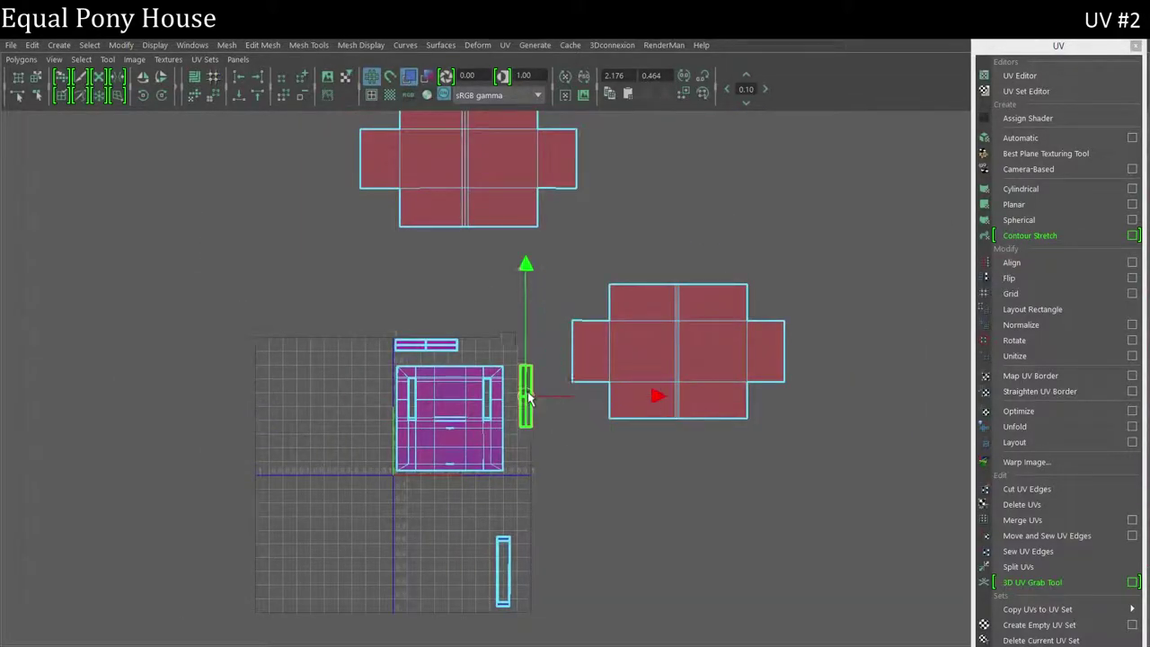
scroll(574, 423, "up", 2)
scroll(503, 356, "up", 4)
middle_click_drag(512, 354, 532, 376, "alt")
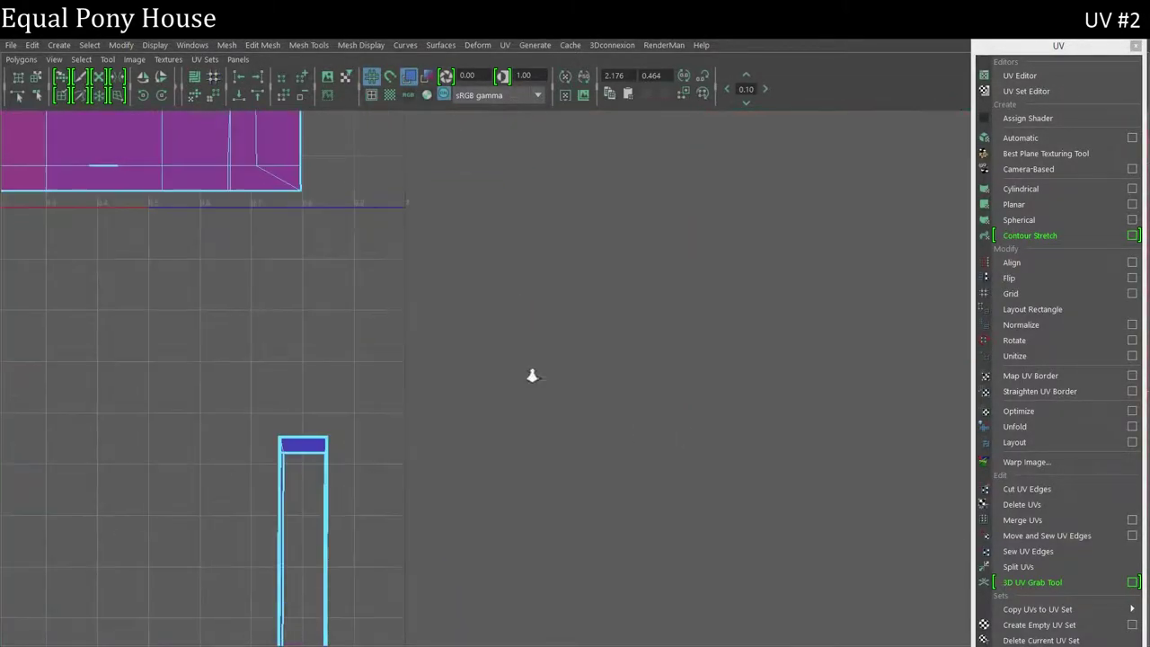
scroll(532, 376, "down", 3)
middle_click_drag(410, 385, 419, 606, "alt")
- Scale the horizontal strip above the panel down about its centre
left_click(359, 274)
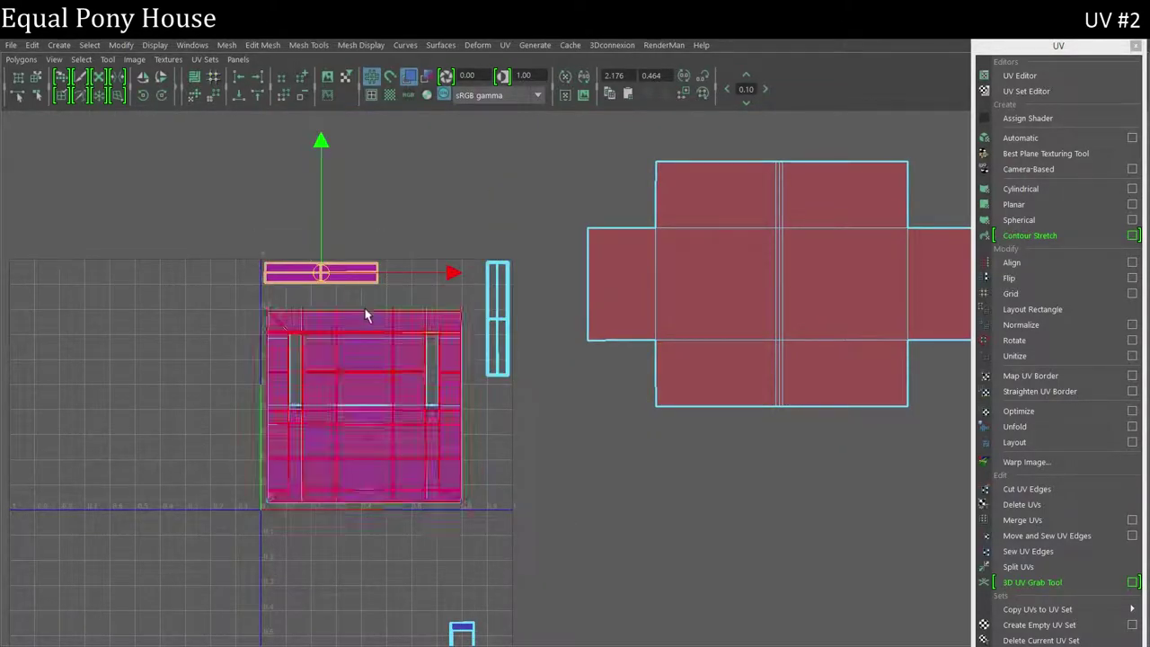
key("r")
middle_click_drag(365, 316, 266, 308)
scroll(441, 569, "down", 1)
scroll(441, 569, "down", 1)
- Select the lower vertical strip, then select the cross-shaped sill shell instead
left_click(503, 575)
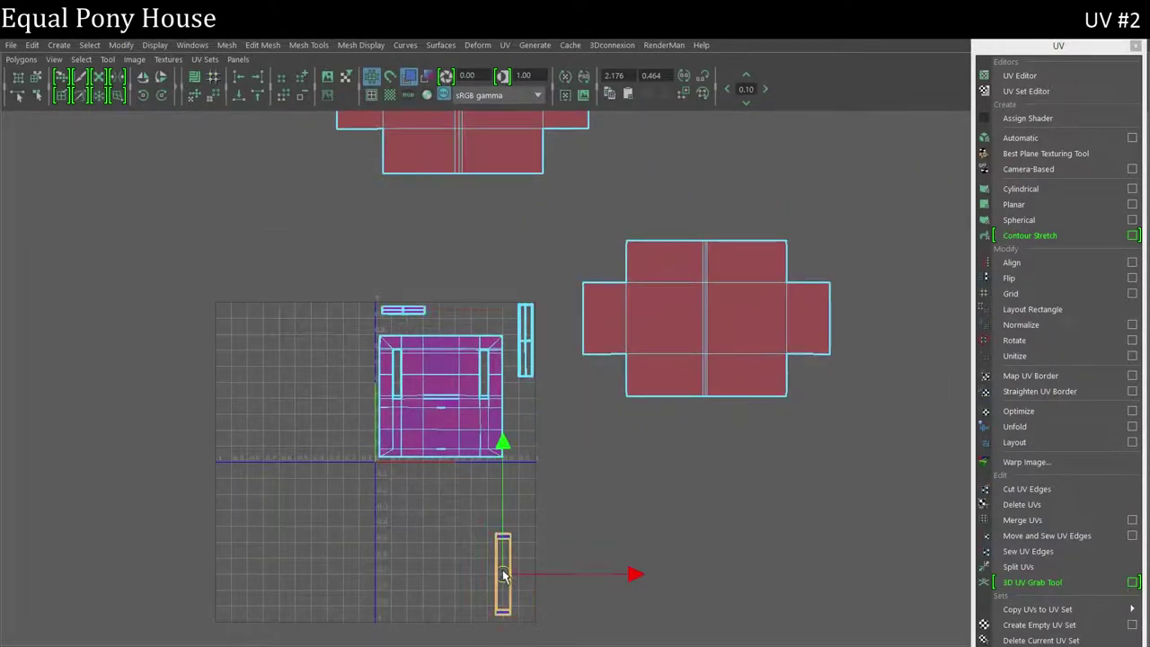
scroll(432, 324, "up", 1)
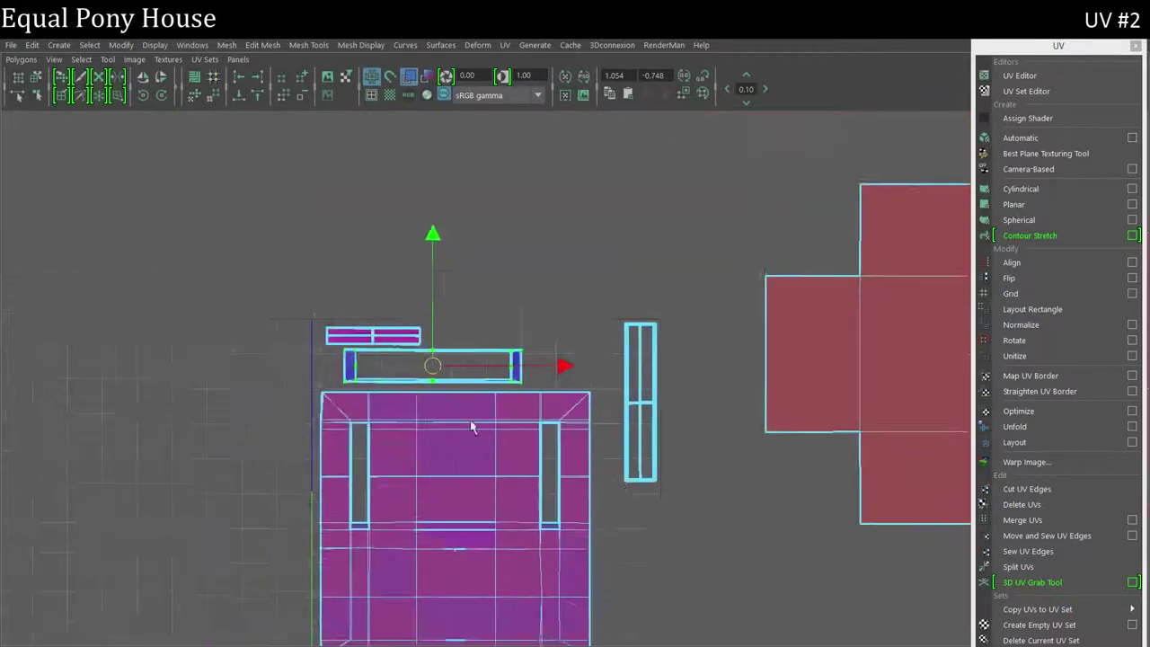
scroll(470, 423, "up", 5)
scroll(806, 577, "down", 4)
middle_click_drag(741, 515, 521, 519, "alt")
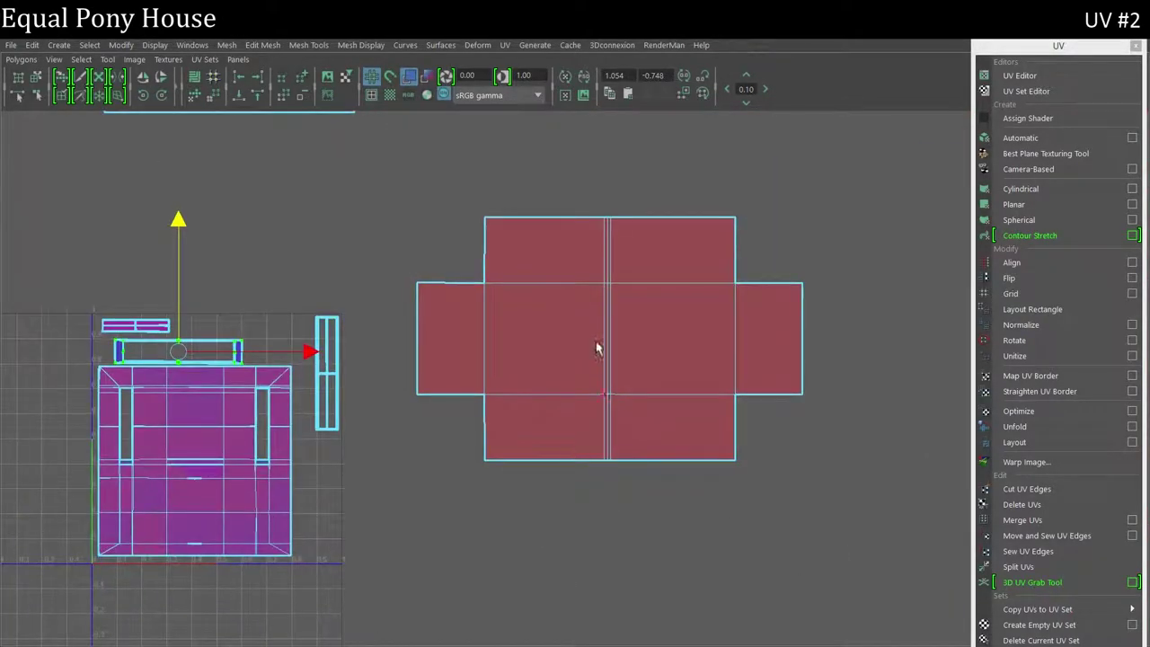
left_click(632, 346)
left_click(627, 355)
- Move the first cross shell left beside the wall panel and scale it down
left_click_drag(740, 339, 462, 336)
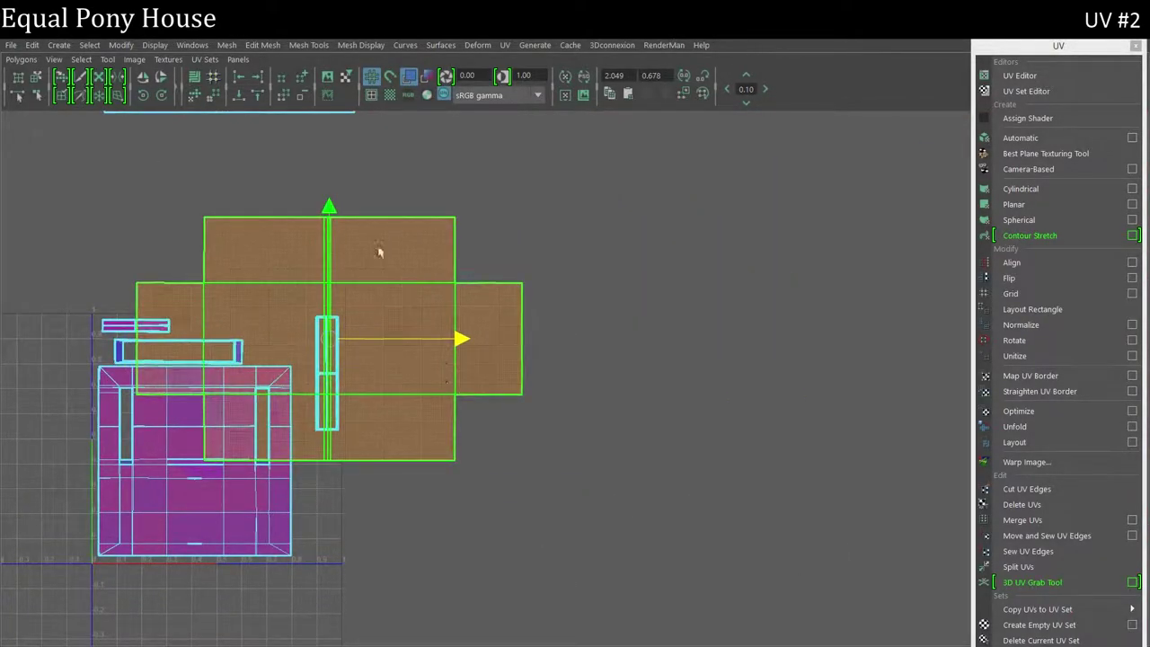
key("r")
mouse_move(378, 431)
left_mouse_down()
mouse_move(269, 483)
mouse_move(272, 526)
left_mouse_up()
key("f")
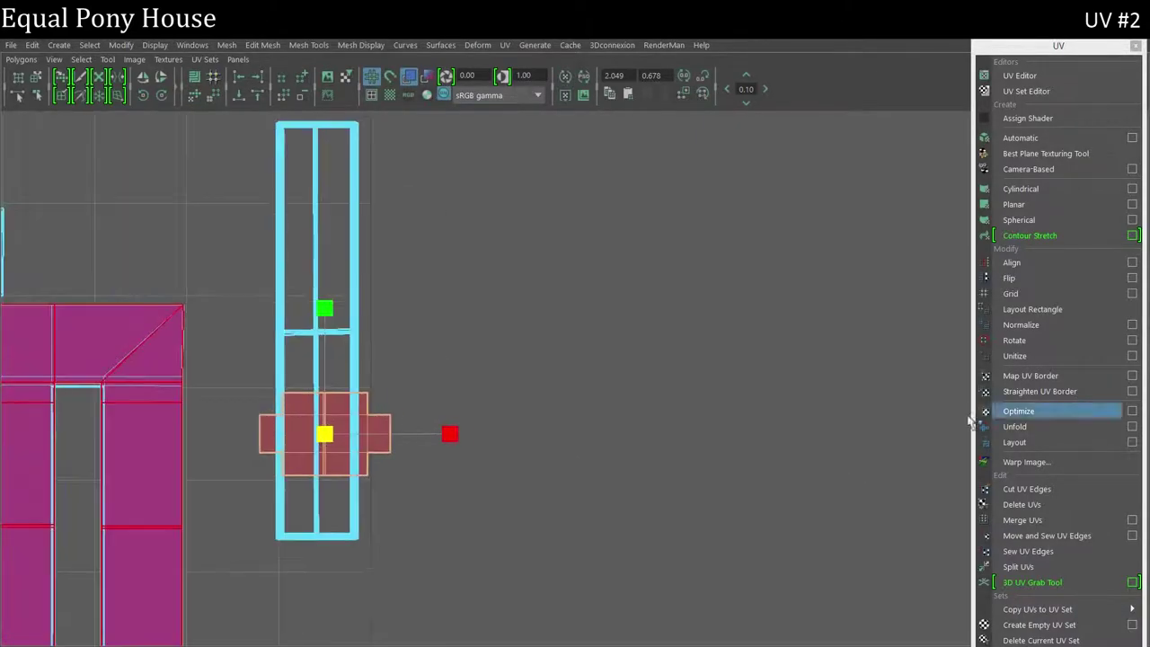
key("w")
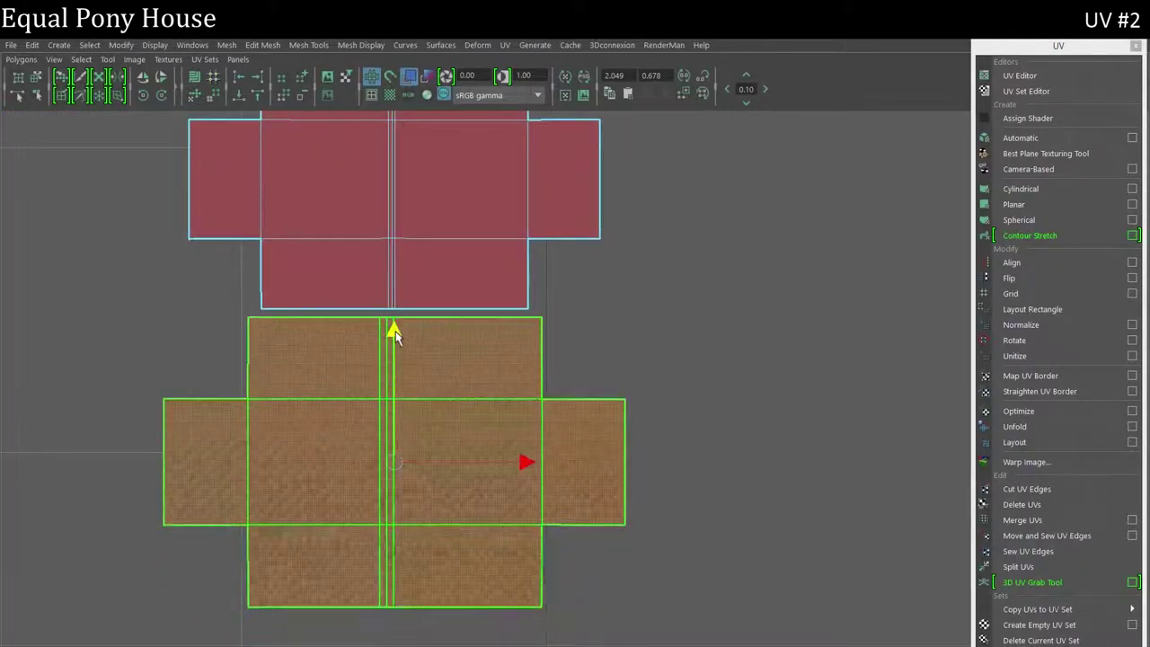
- Shrink the lower cross shell slightly and butt it against the red shell's bottom
key("r")
left_click_drag(392, 456, 377, 457)
key("w")
left_click_drag(393, 328, 401, 320)
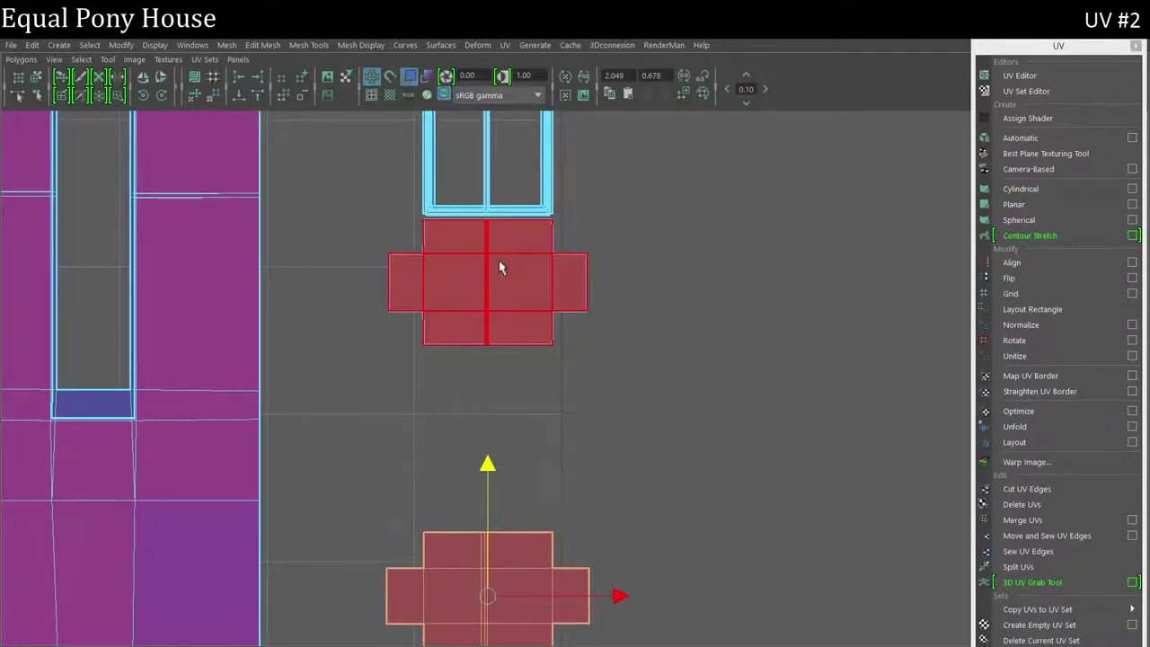
- Shift the upper cross shell left and stack it onto the lower cross shell
left_click(575, 282)
left_click_drag(596, 283, 522, 286)
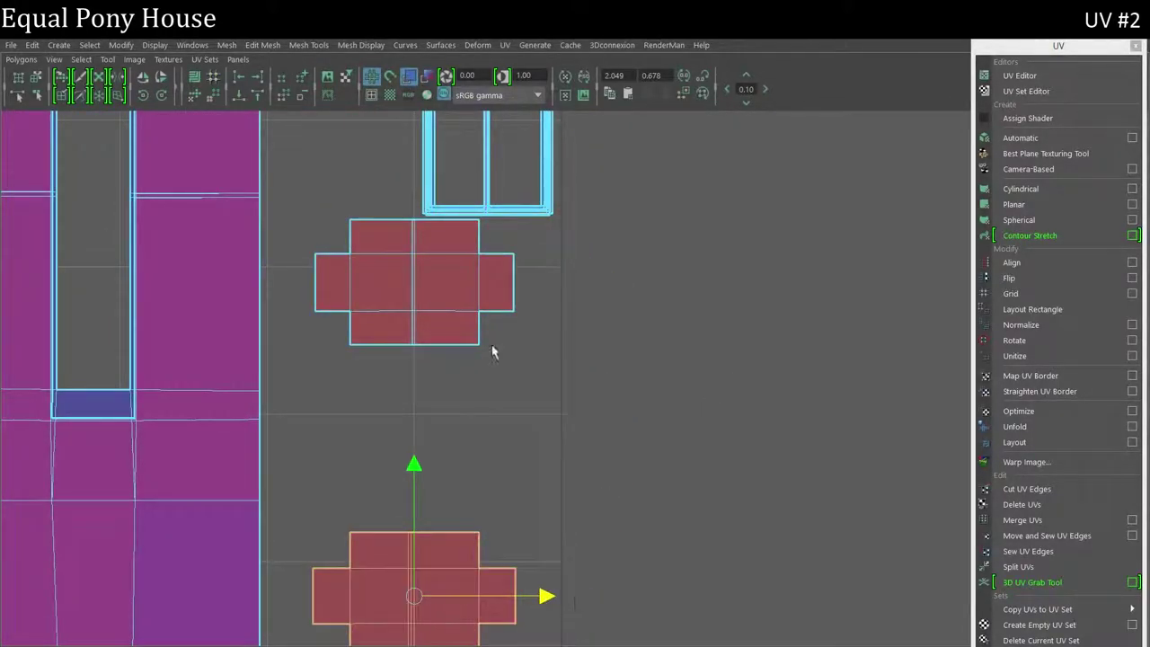
left_click(467, 333)
left_click_drag(413, 157, 401, 331)
scroll(416, 333, "down", 1)
scroll(397, 359, "down", 3)
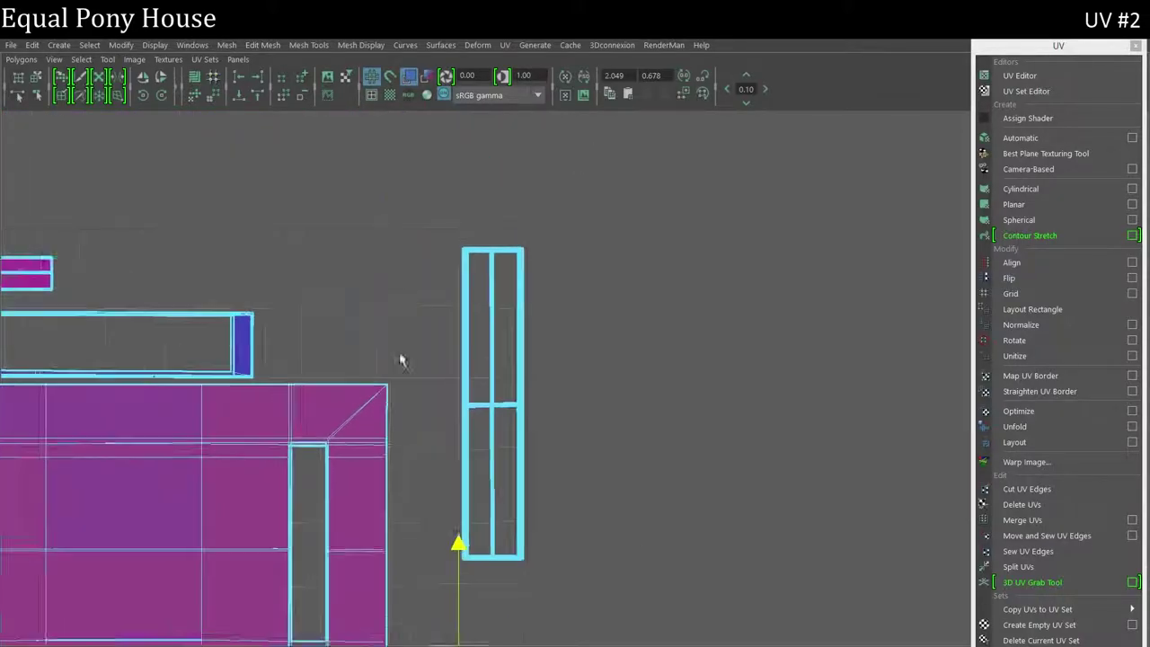
scroll(778, 405, "down", 3)
right_click_drag(777, 405, 844, 409, "alt")
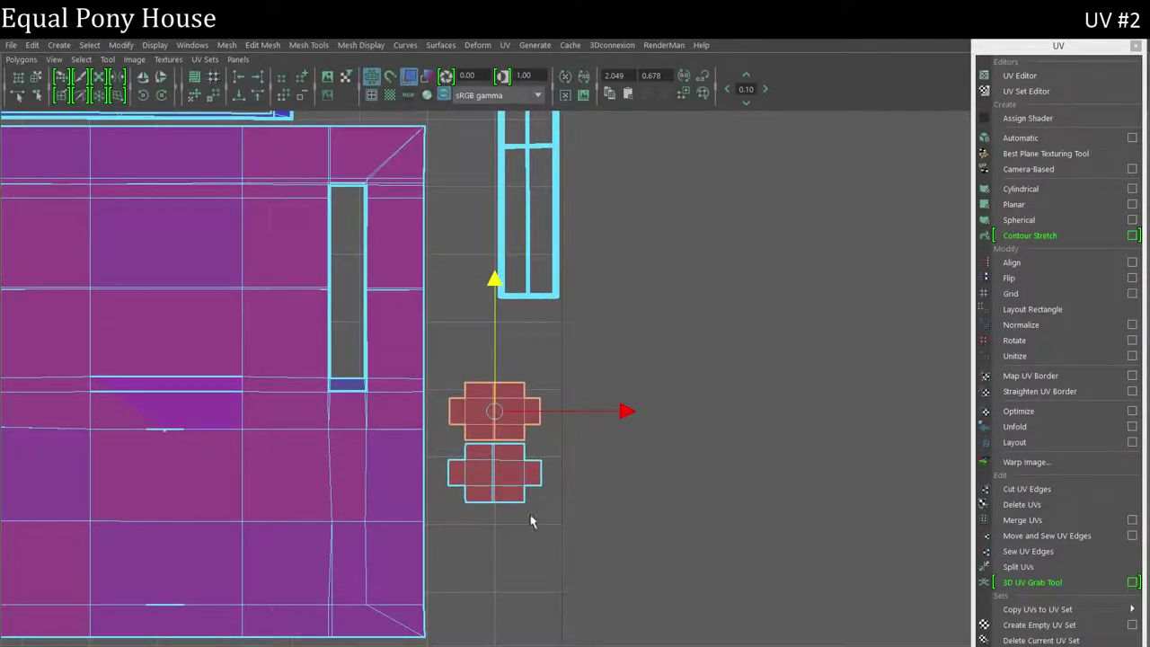
- Add the lower cross shell to the selection and save the scene, accepting the student version notice
left_click_drag(536, 526, 561, 471, "shift")
scroll(561, 472, "down", 1)
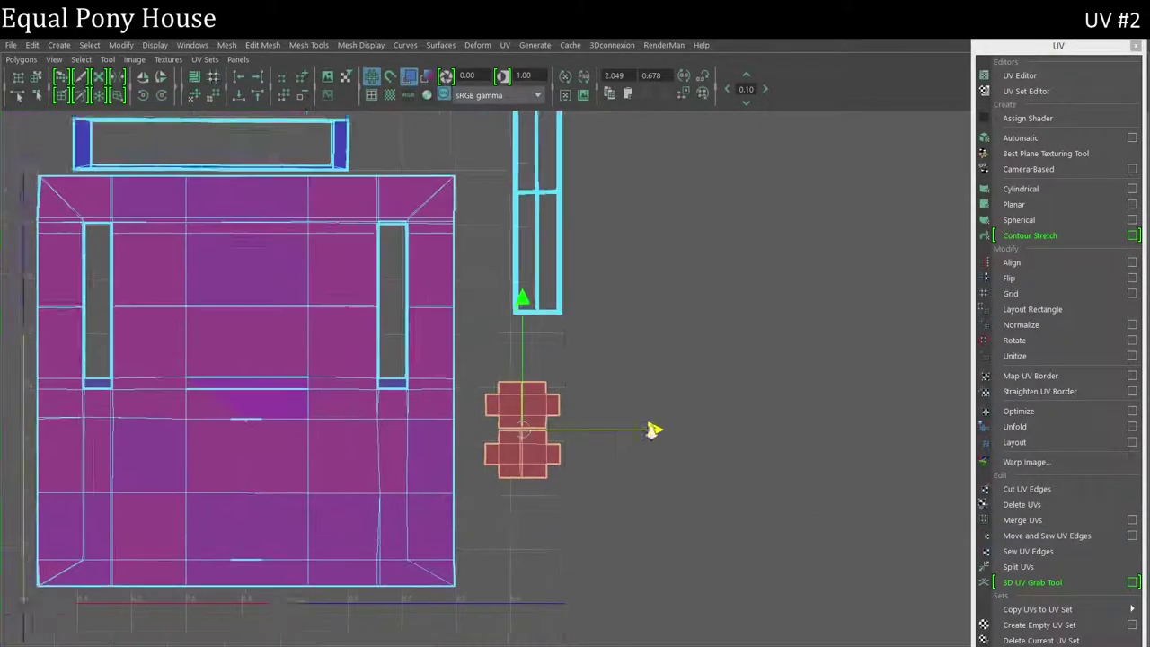
scroll(574, 395, "down", 1)
key("ctrl+s")
left_click(548, 351)
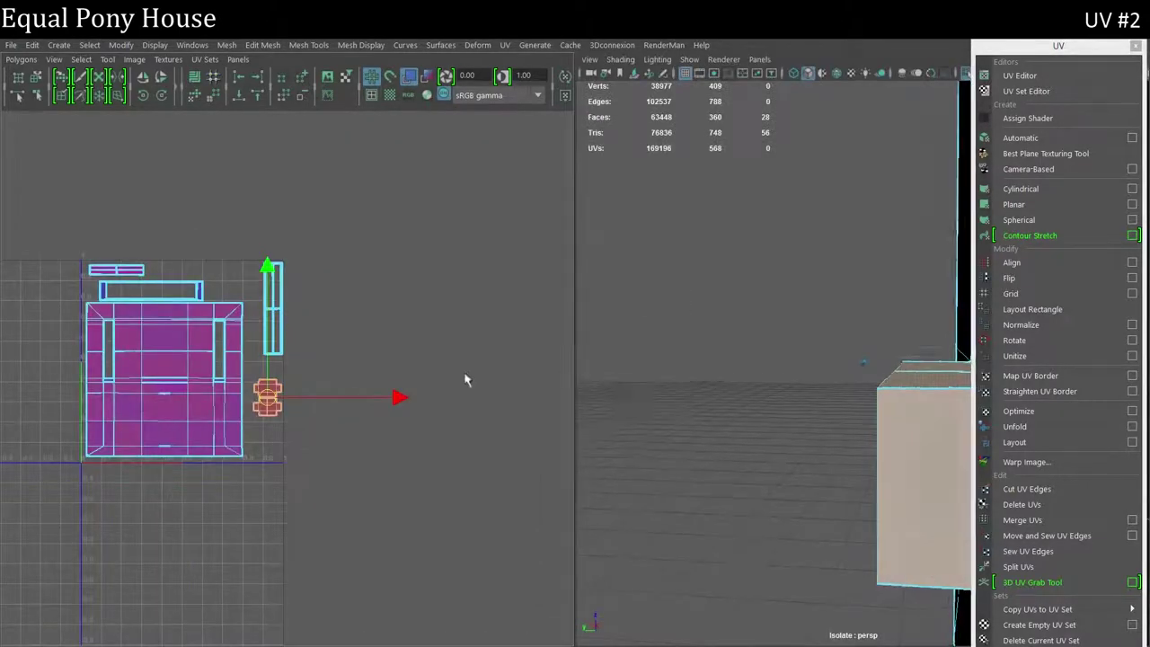